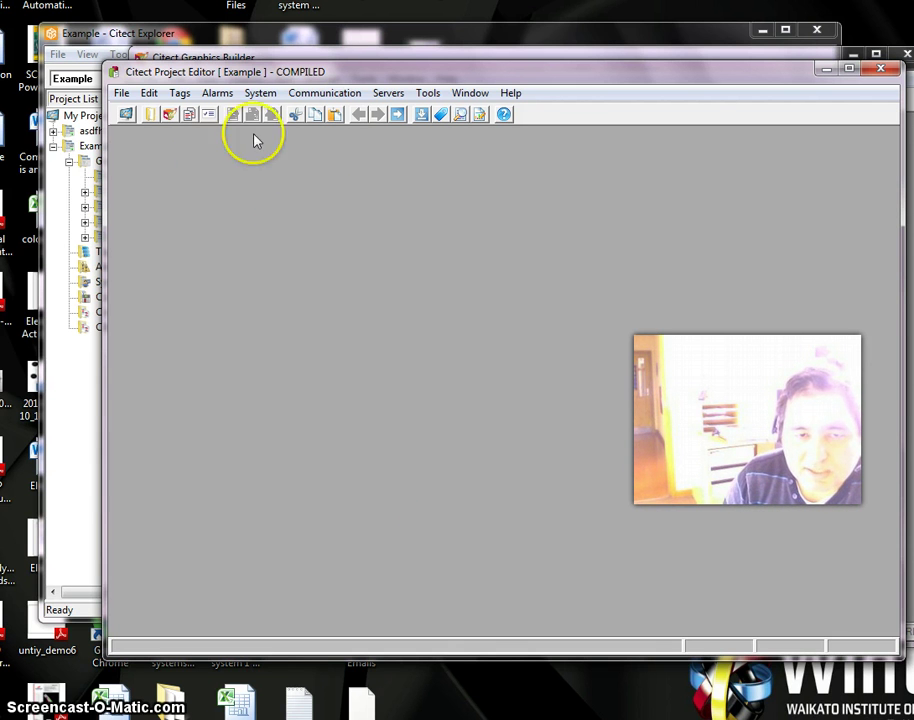
- Move the Project Editor and Graphics Builder windows aside and bring Citect Explorer to the front
{"action": "left_click_drag", "start_coordinate": [555, 75], "coordinate": [545, 217]}
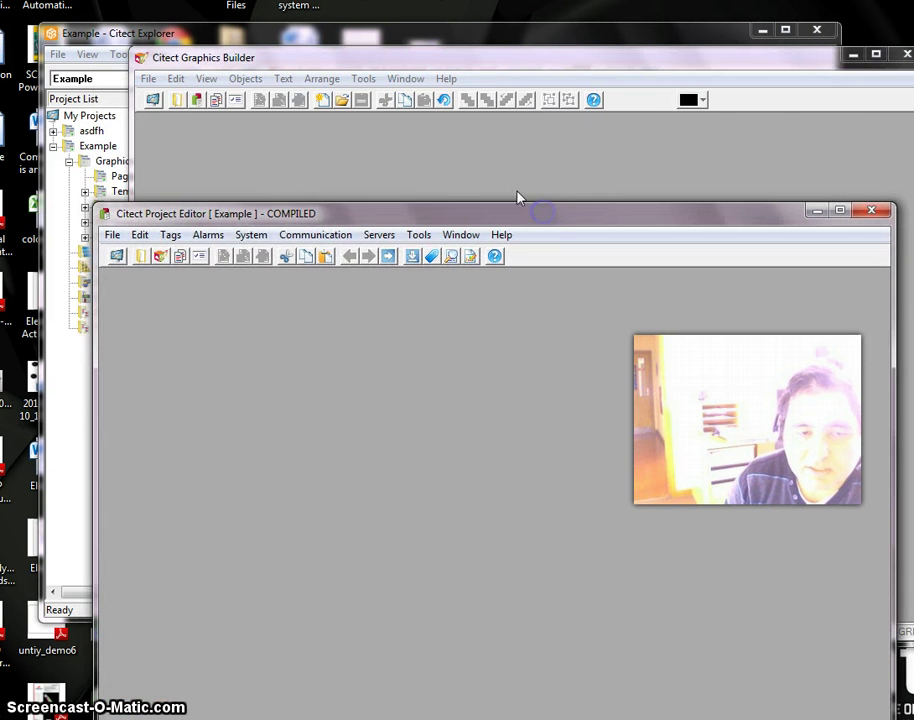
{"action": "left_click_drag", "start_coordinate": [198, 56], "coordinate": [161, 143]}
{"action": "left_click", "coordinate": [123, 39]}
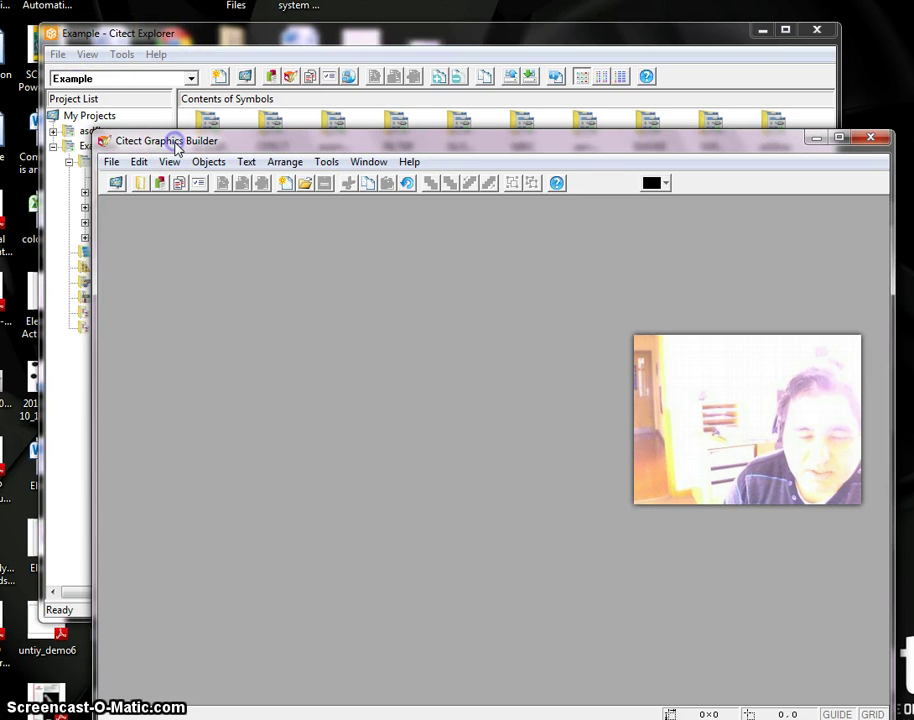
{"action": "left_click_drag", "start_coordinate": [180, 150], "coordinate": [131, 286]}
{"action": "left_click", "coordinate": [158, 224]}
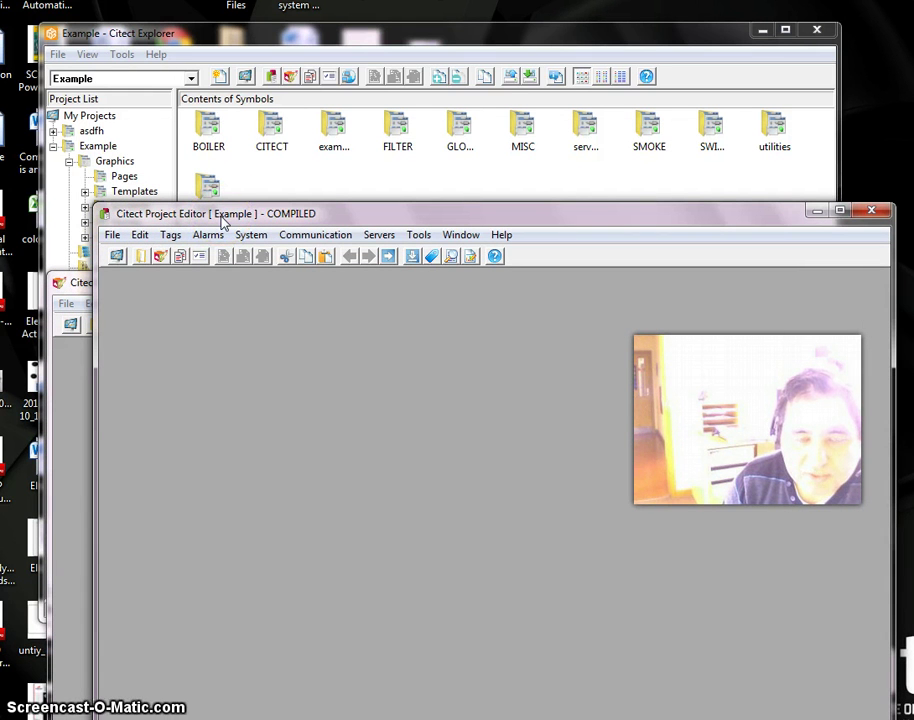
{"action": "left_click", "coordinate": [178, 217]}
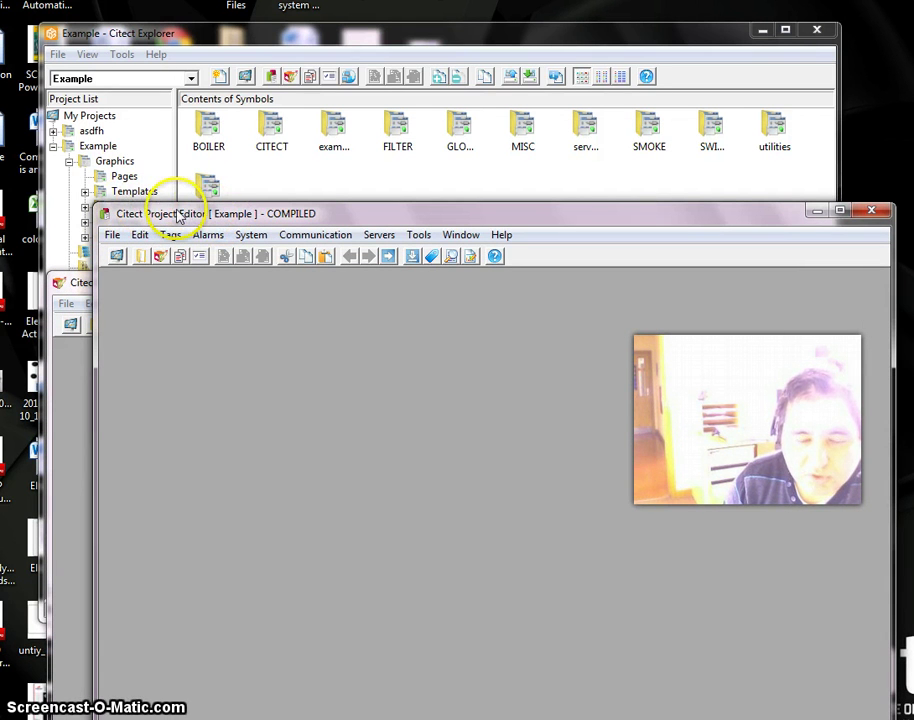
{"action": "left_click", "coordinate": [360, 186]}
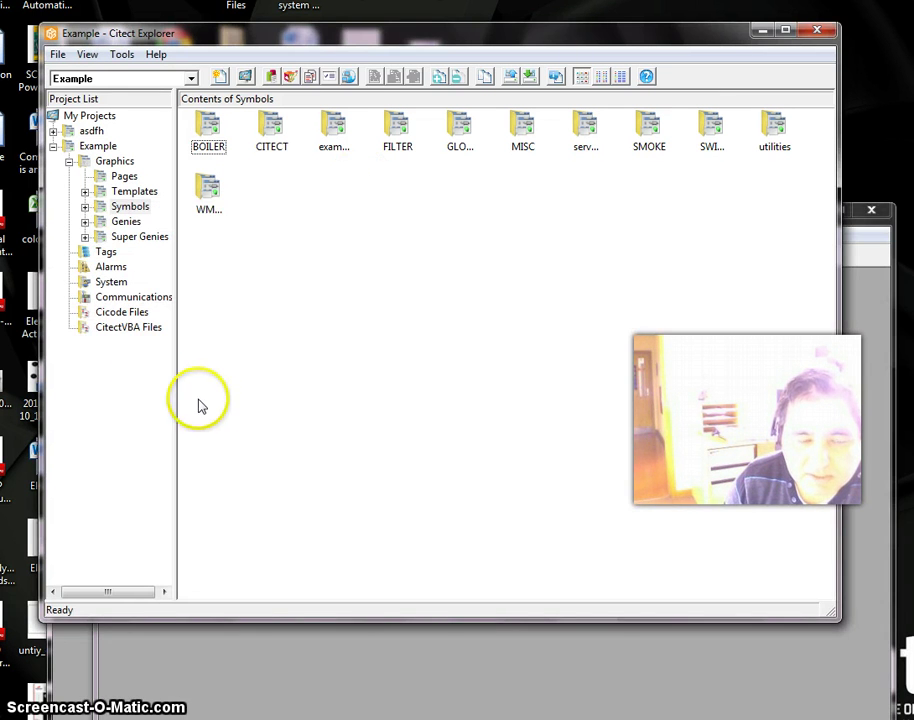
- Browse the Example project's Pages, Symbols, Genies, Tags, System, Cicode and Templates folders
{"action": "left_click", "coordinate": [96, 146]}
{"action": "left_click", "coordinate": [98, 176]}
{"action": "left_click", "coordinate": [96, 205]}
{"action": "left_click", "coordinate": [116, 222]}
{"action": "left_click", "coordinate": [110, 252]}
{"action": "left_click", "coordinate": [121, 312]}
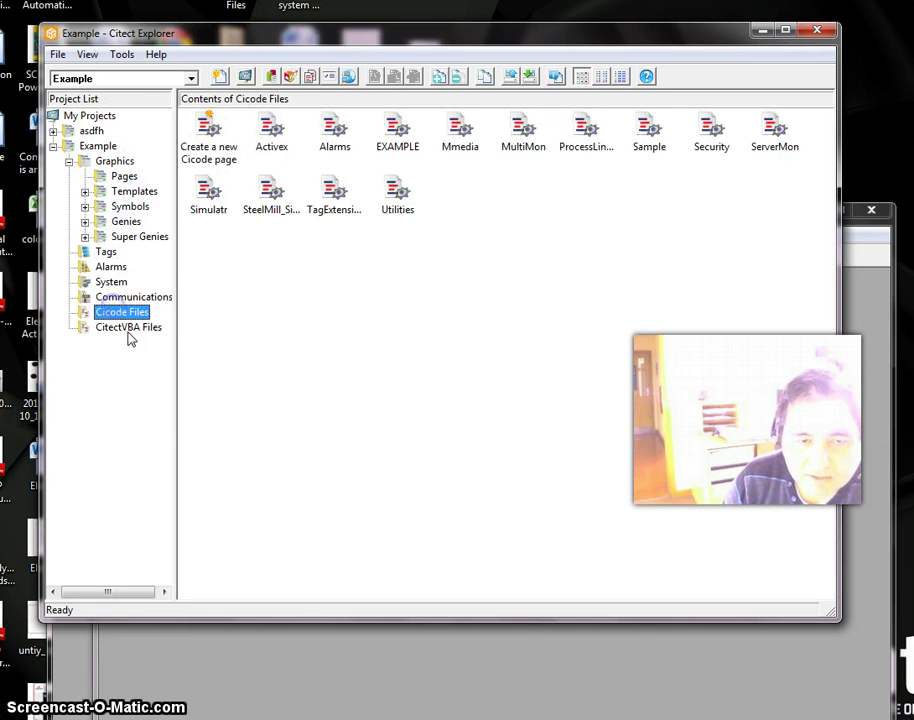
{"action": "left_click", "coordinate": [112, 282]}
{"action": "left_click", "coordinate": [125, 236]}
{"action": "left_click", "coordinate": [125, 192]}
{"action": "left_click", "coordinate": [120, 177]}
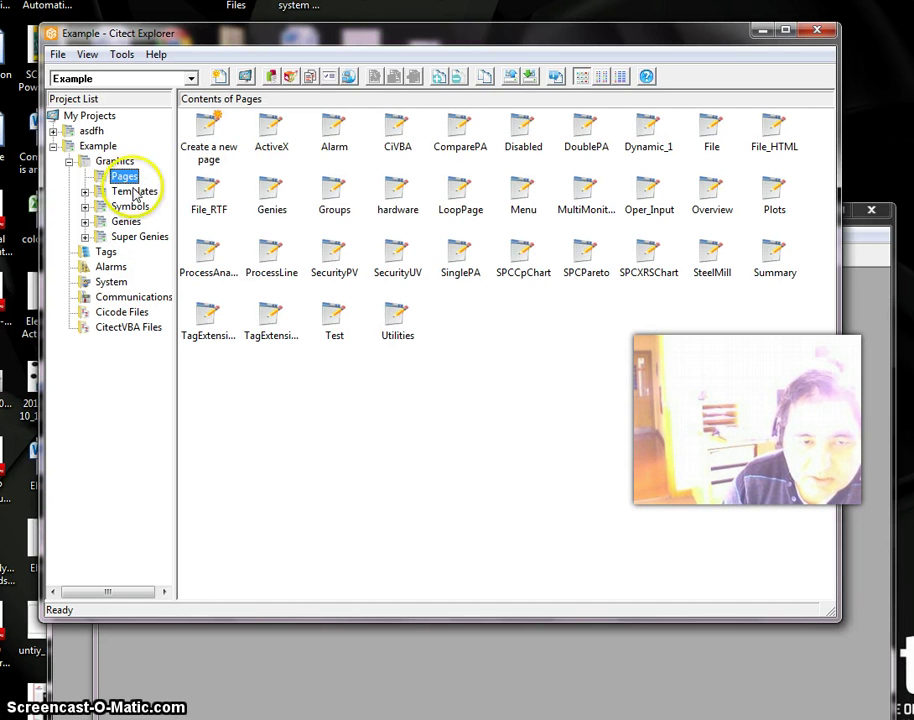
- Browse the Example project's Super Genies, System, Cicode and CitectVBA folders, back to its top level
{"action": "left_click", "coordinate": [120, 222]}
{"action": "left_click", "coordinate": [122, 237]}
{"action": "left_click", "coordinate": [112, 282]}
{"action": "left_click", "coordinate": [121, 312]}
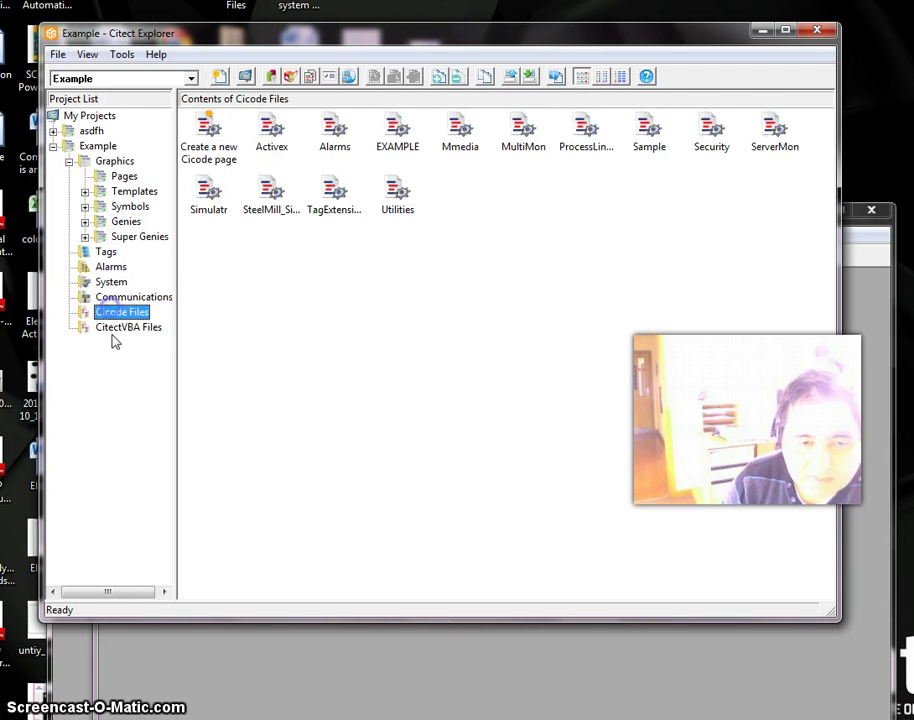
{"action": "left_click", "coordinate": [114, 330]}
{"action": "left_click", "coordinate": [108, 237]}
{"action": "left_click", "coordinate": [108, 191]}
{"action": "left_click", "coordinate": [100, 162]}
{"action": "left_click", "coordinate": [98, 147]}
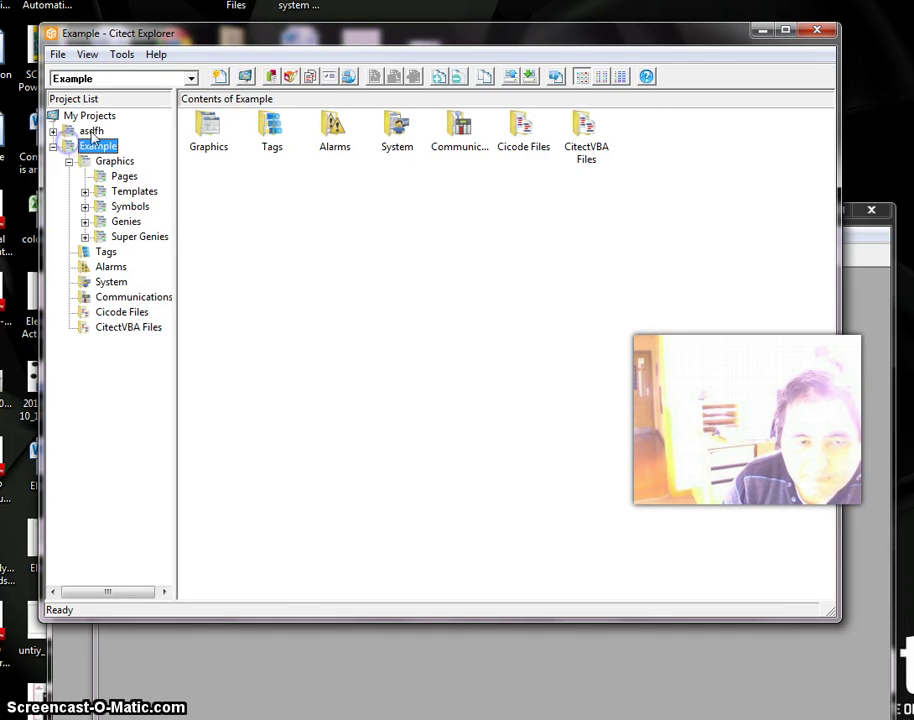
- Preview the asdfh project, revisit Example's graphics folders, then list all projects under My Projects
{"action": "left_click", "coordinate": [91, 131]}
{"action": "left_click", "coordinate": [98, 147]}
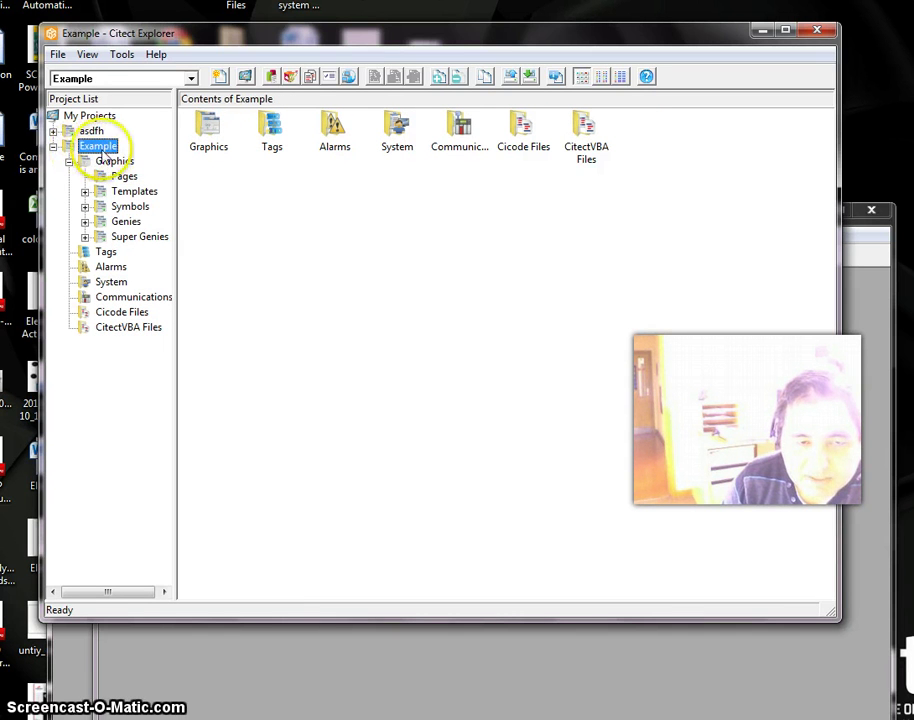
{"action": "left_click", "coordinate": [112, 161]}
{"action": "left_click", "coordinate": [121, 176]}
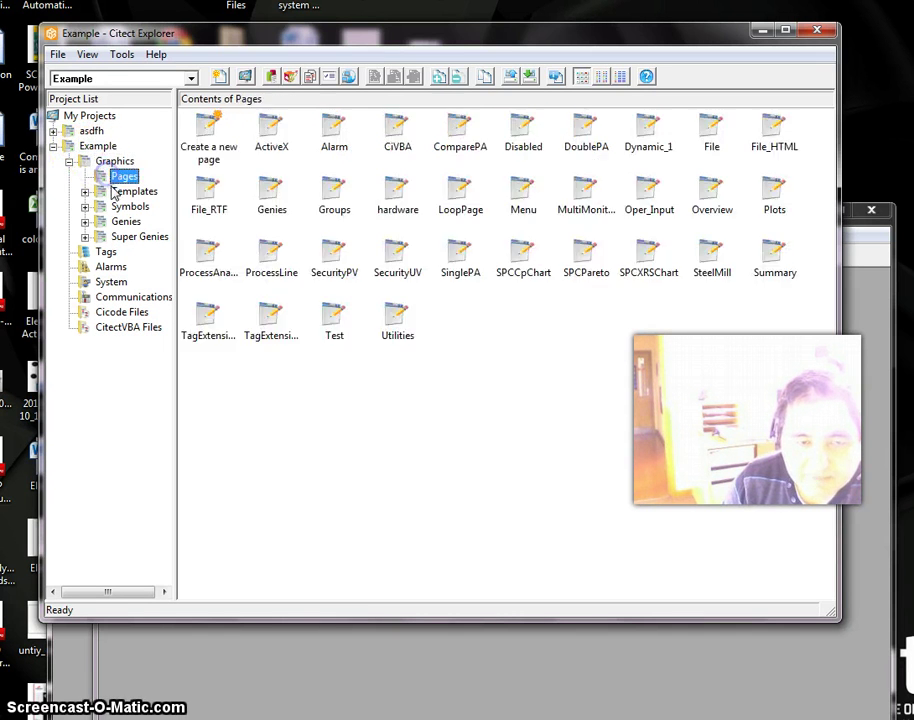
{"action": "left_click", "coordinate": [120, 191]}
{"action": "left_click", "coordinate": [120, 206]}
{"action": "left_click", "coordinate": [120, 192]}
{"action": "left_click", "coordinate": [118, 177]}
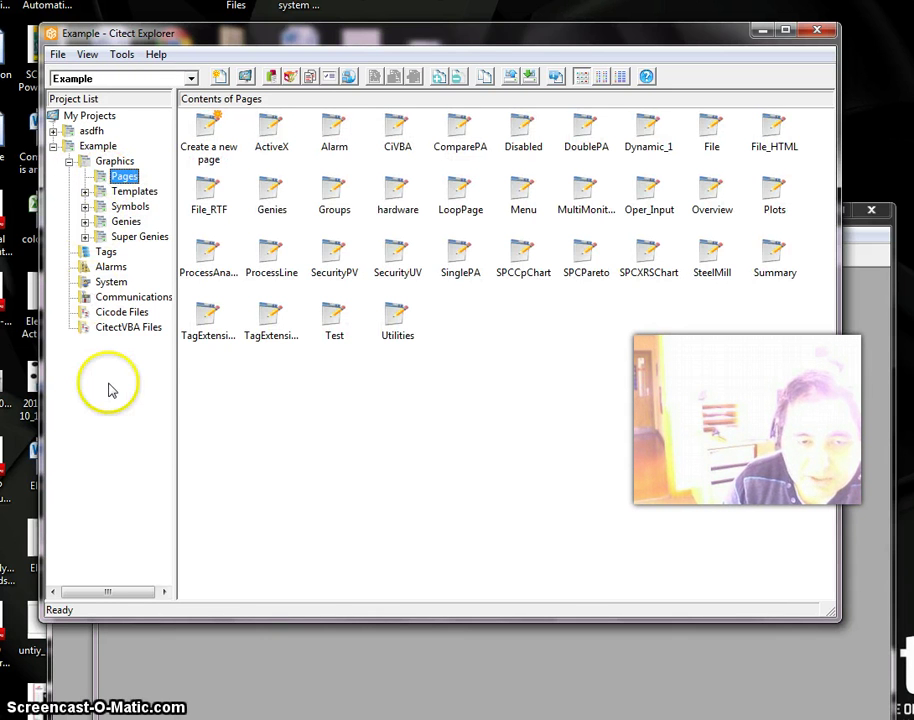
{"action": "left_click", "coordinate": [105, 117]}
{"action": "left_click", "coordinate": [147, 122]}
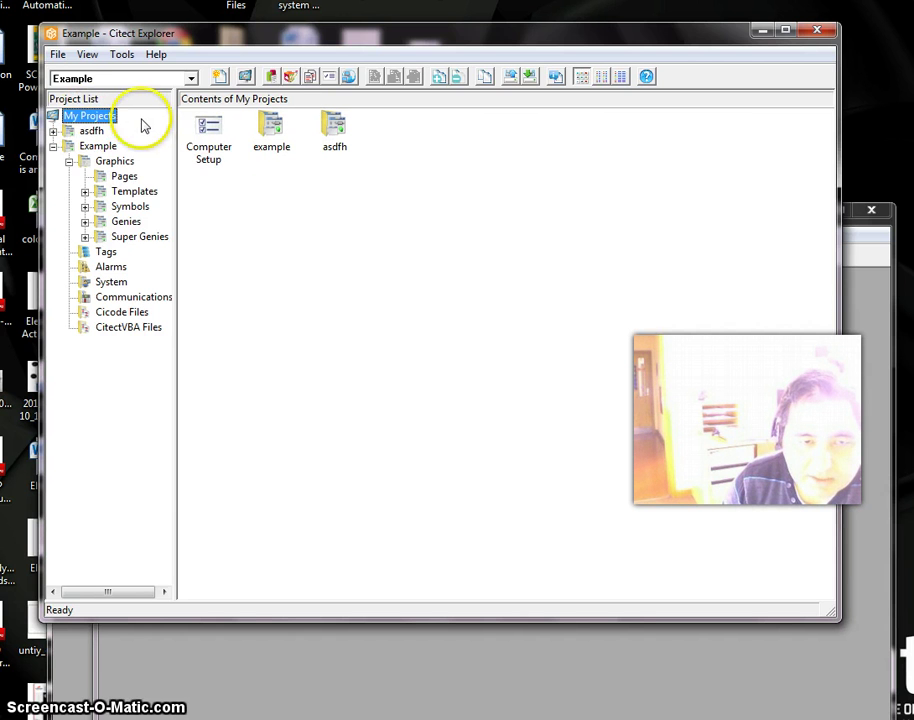
- Create a new project named Project1 in the default location
{"action": "left_click", "coordinate": [58, 54]}
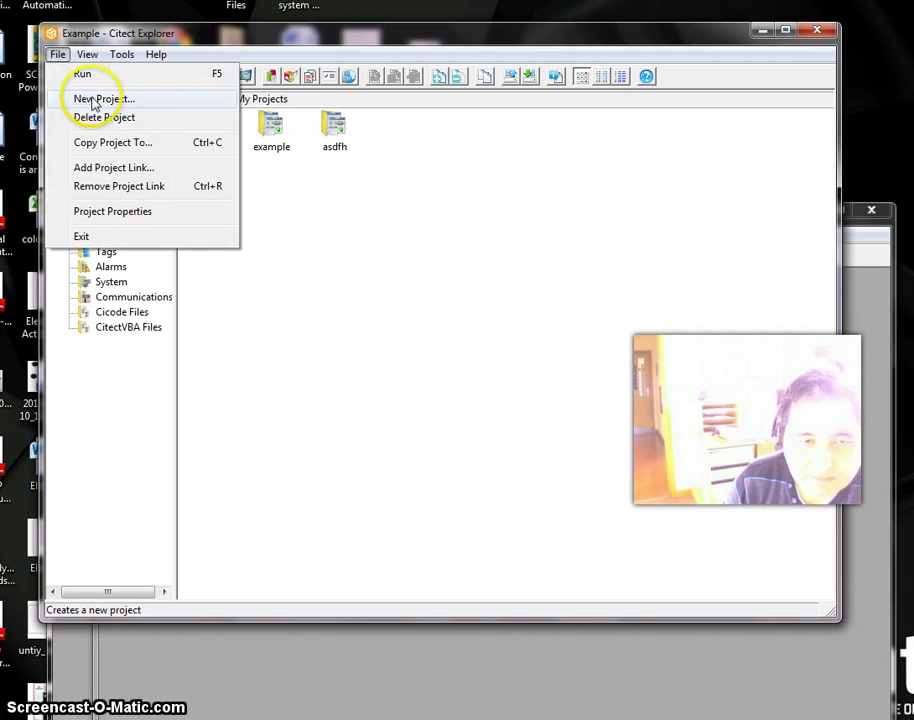
{"action": "left_click", "coordinate": [97, 98]}
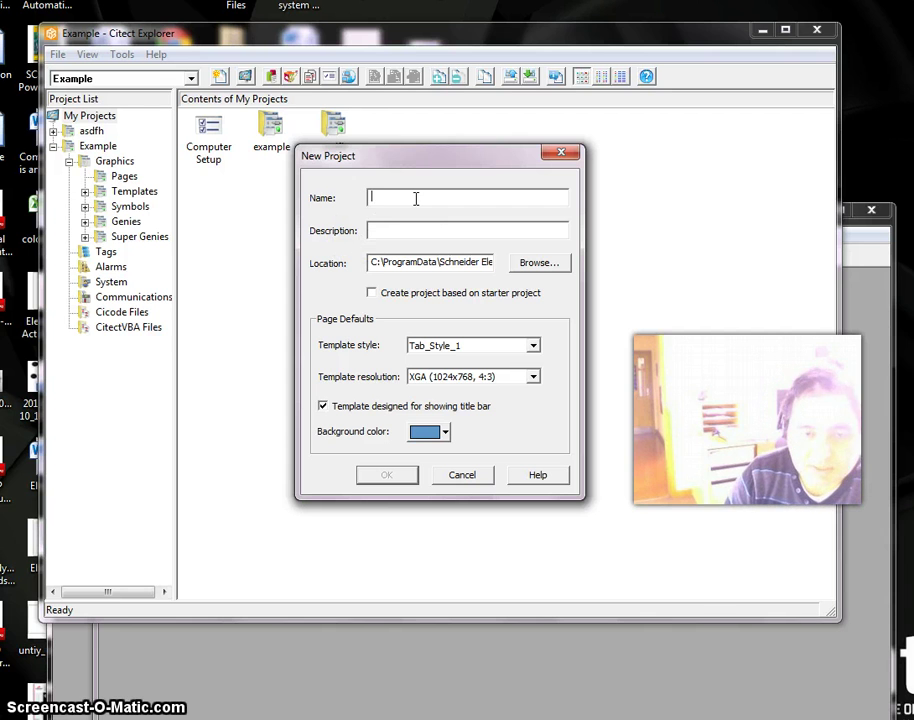
{"action": "type", "text": "Project1"}
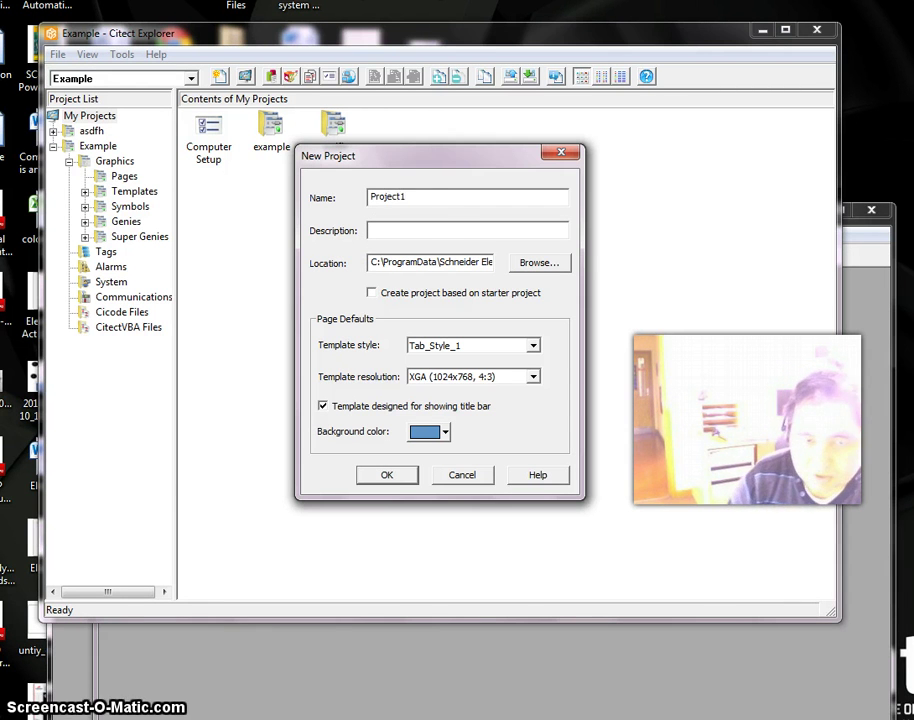
{"action": "left_click", "coordinate": [412, 226]}
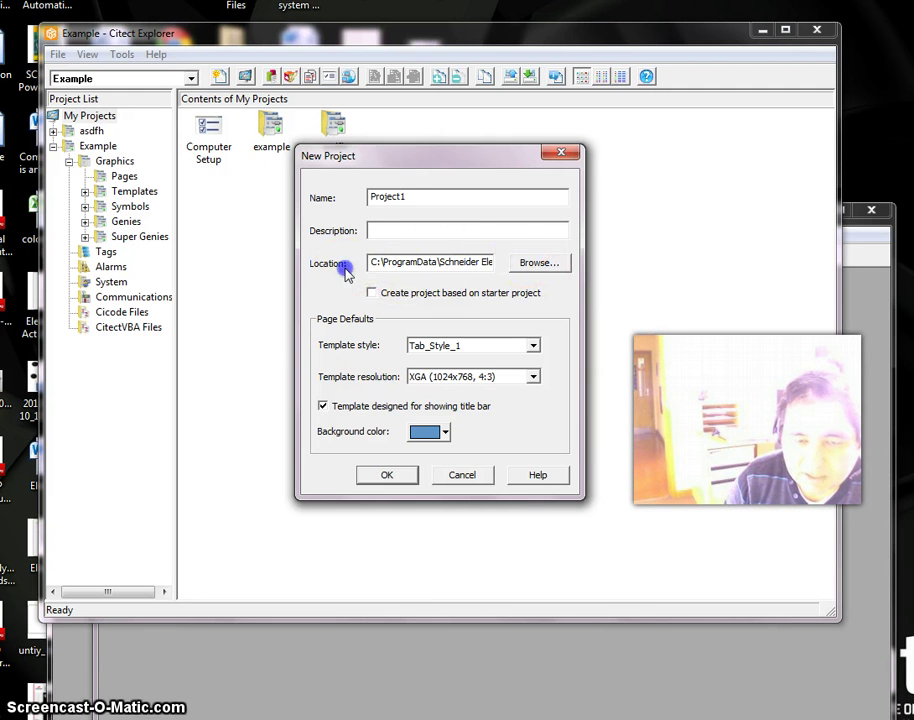
{"action": "left_click", "coordinate": [538, 263]}
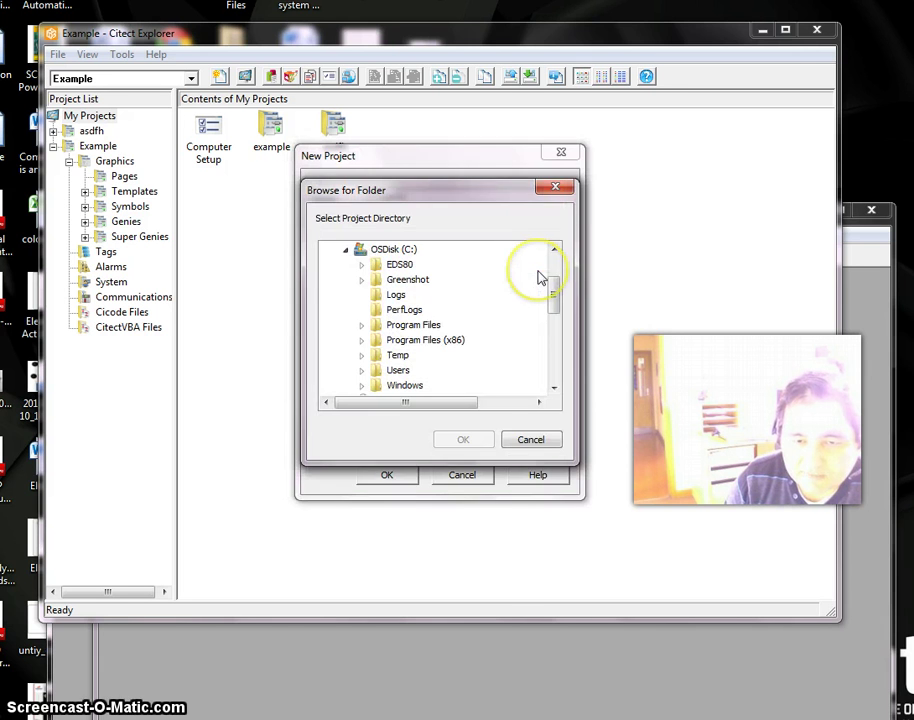
{"action": "left_click", "coordinate": [530, 445]}
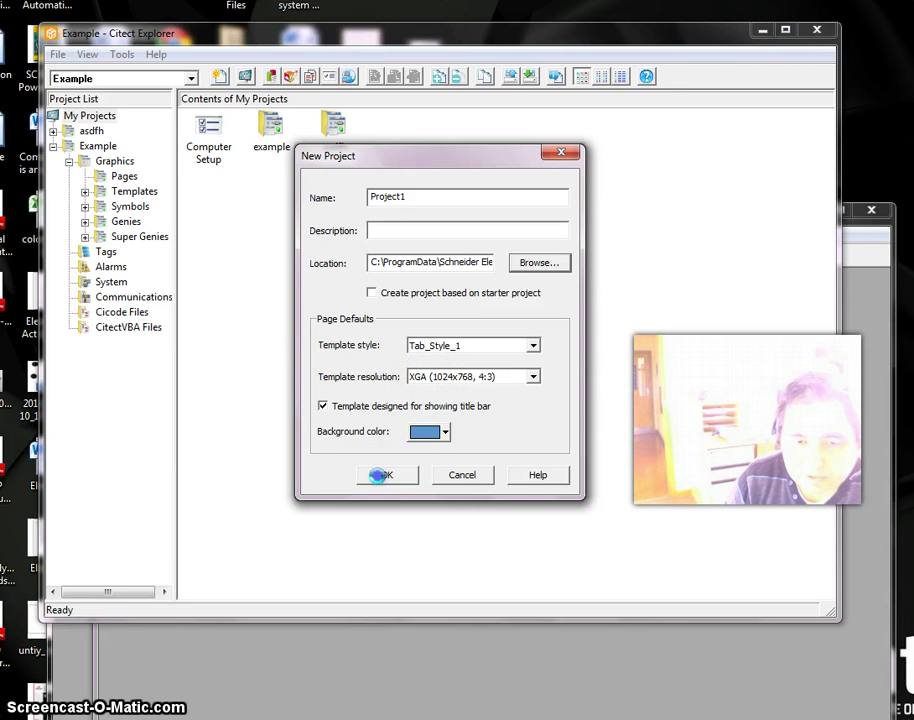
{"action": "left_click", "coordinate": [380, 482]}
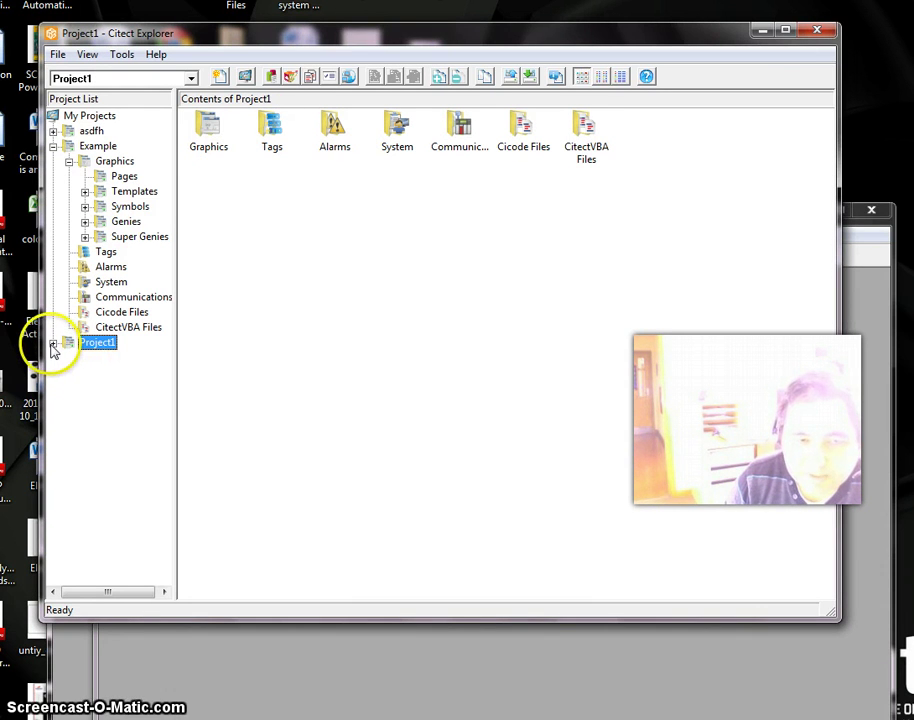
- Rearrange the Citect Explorer, Project Editor and Graphics Builder windows, leaving Graphics Builder in front
{"action": "left_click", "coordinate": [437, 77]}
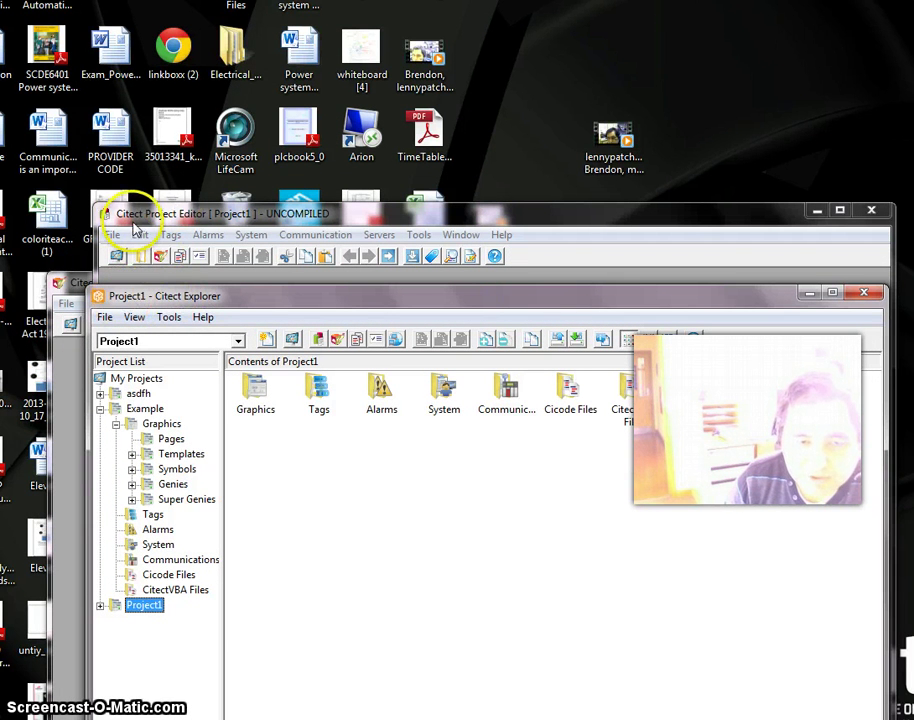
{"action": "left_click", "coordinate": [62, 292]}
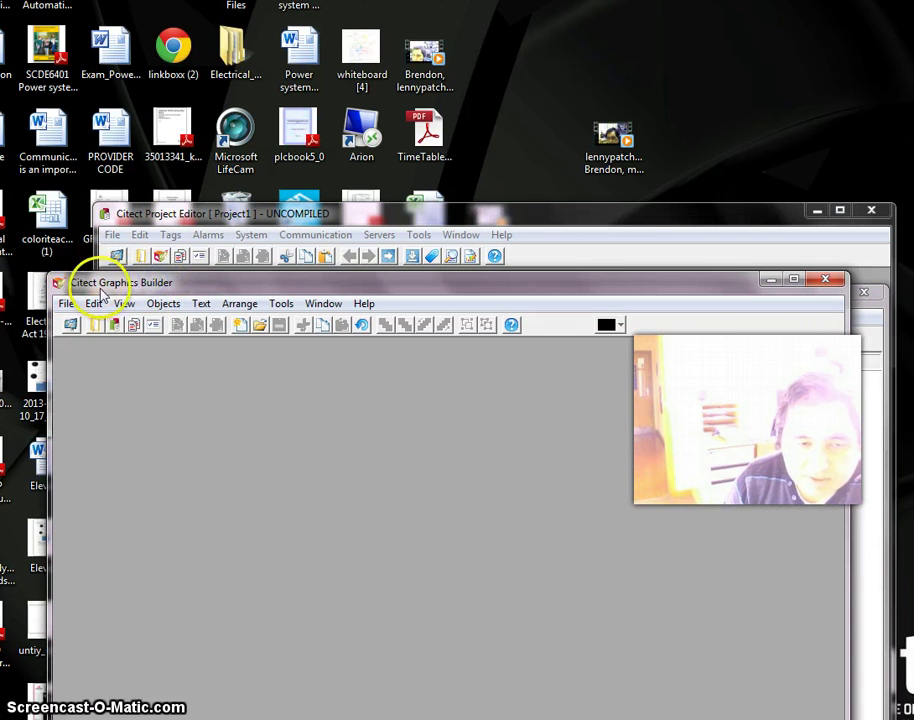
{"action": "left_click_drag", "start_coordinate": [211, 290], "coordinate": [196, 306]}
{"action": "left_click", "coordinate": [145, 217]}
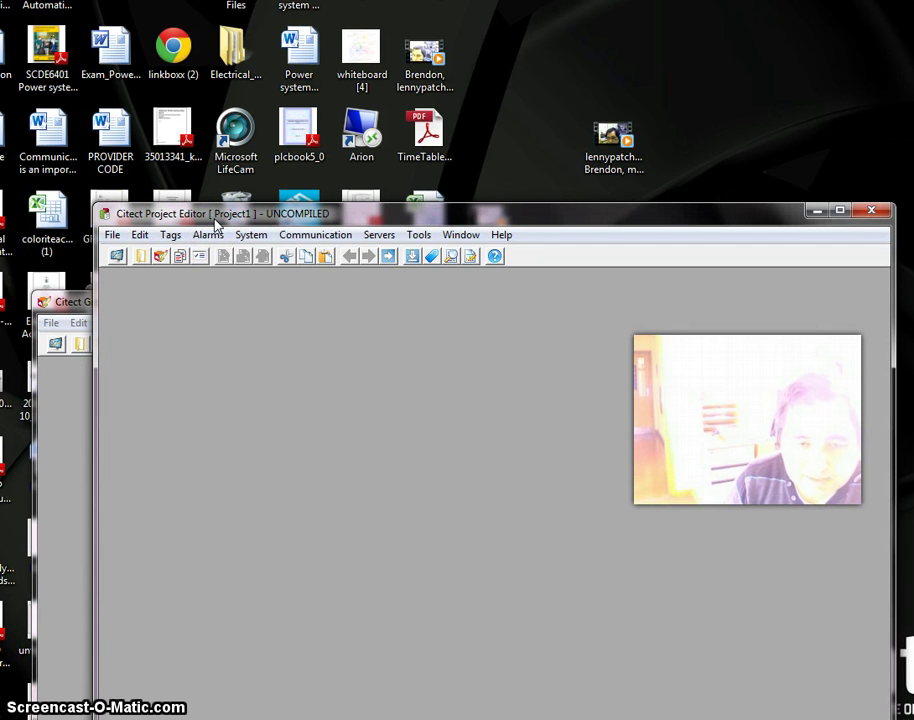
{"action": "left_click_drag", "start_coordinate": [224, 220], "coordinate": [370, 92]}
{"action": "left_click_drag", "start_coordinate": [167, 124], "coordinate": [172, 58]}
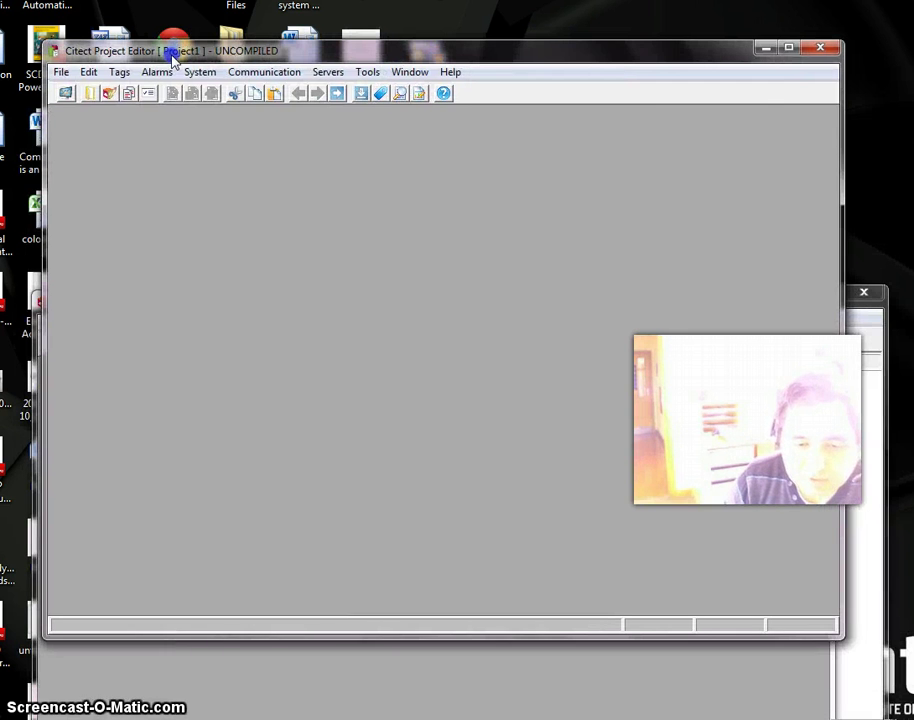
{"action": "left_click", "coordinate": [88, 672]}
{"action": "left_click_drag", "start_coordinate": [143, 298], "coordinate": [240, 259]}
{"action": "left_click", "coordinate": [135, 190]}
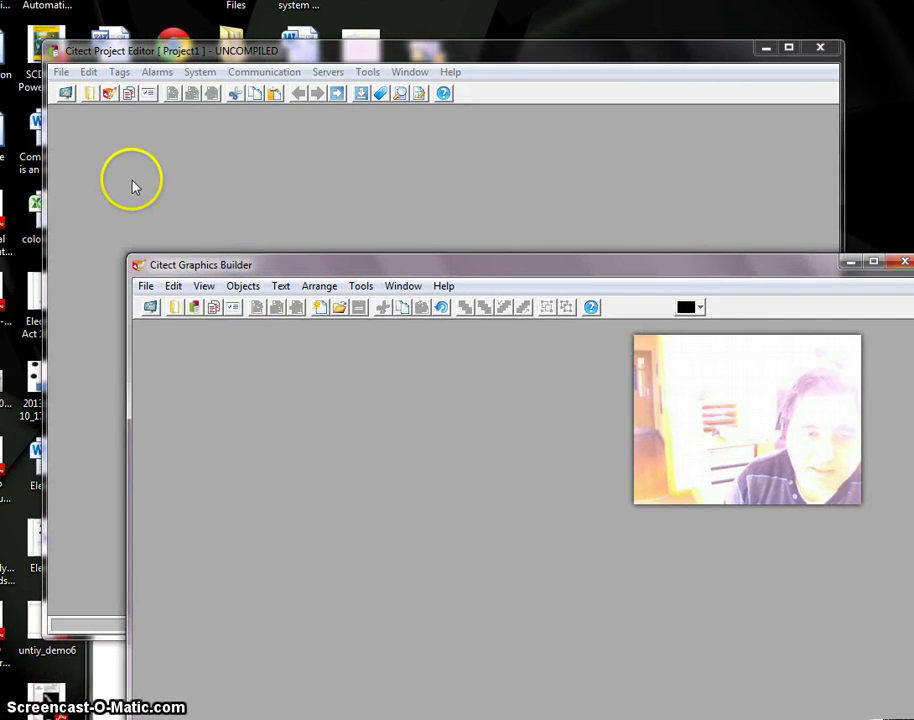
- Bring the Project Editor forward and open the System > Roles form
{"action": "left_click", "coordinate": [133, 182]}
{"action": "left_click", "coordinate": [58, 73]}
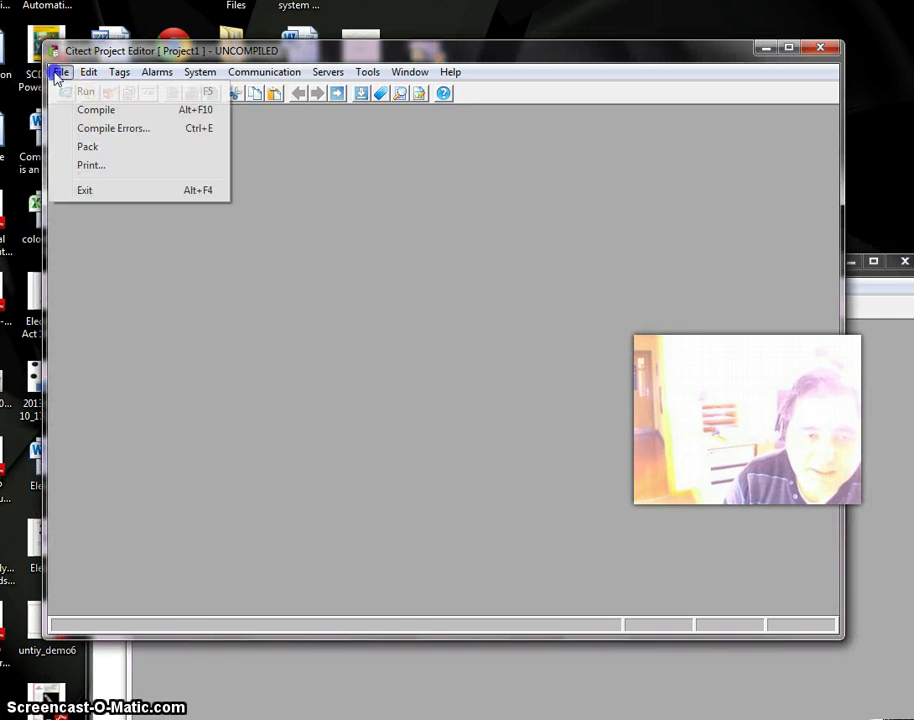
{"action": "mouse_move", "coordinate": [90, 74]}
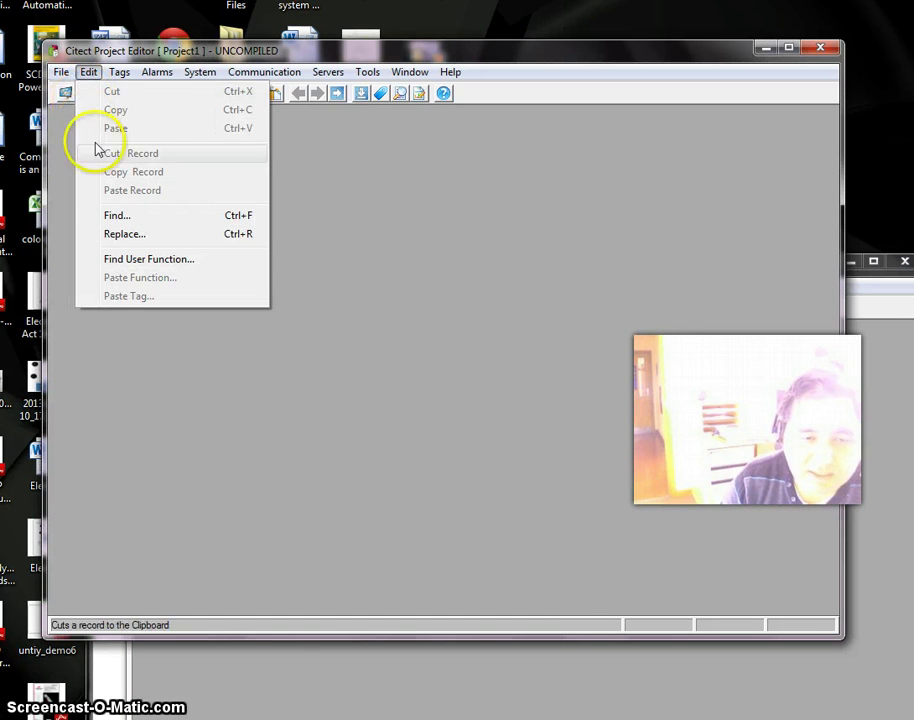
{"action": "mouse_move", "coordinate": [130, 76]}
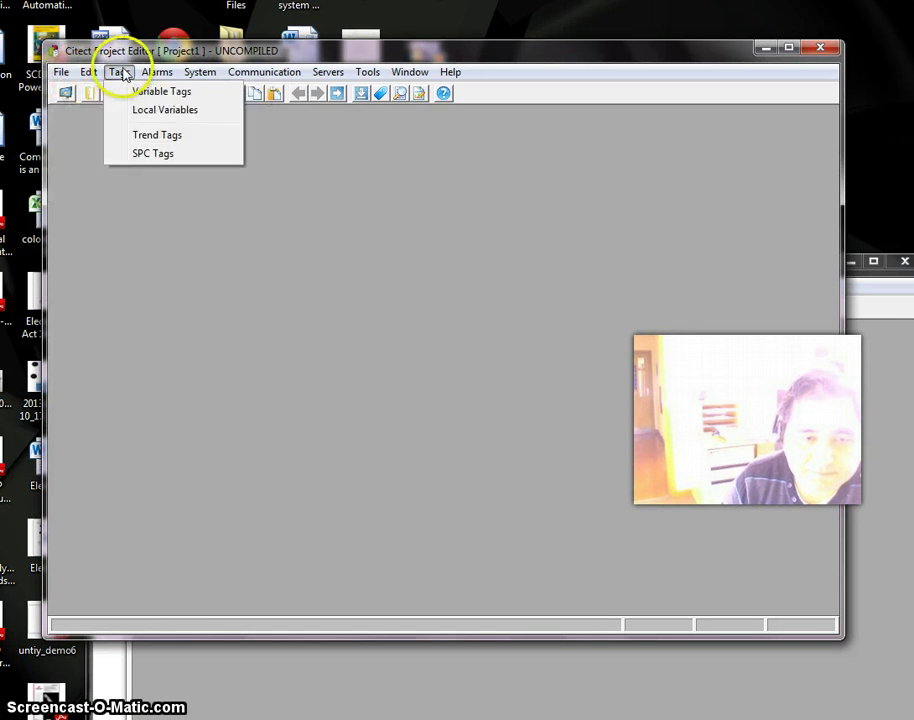
{"action": "mouse_move", "coordinate": [194, 74]}
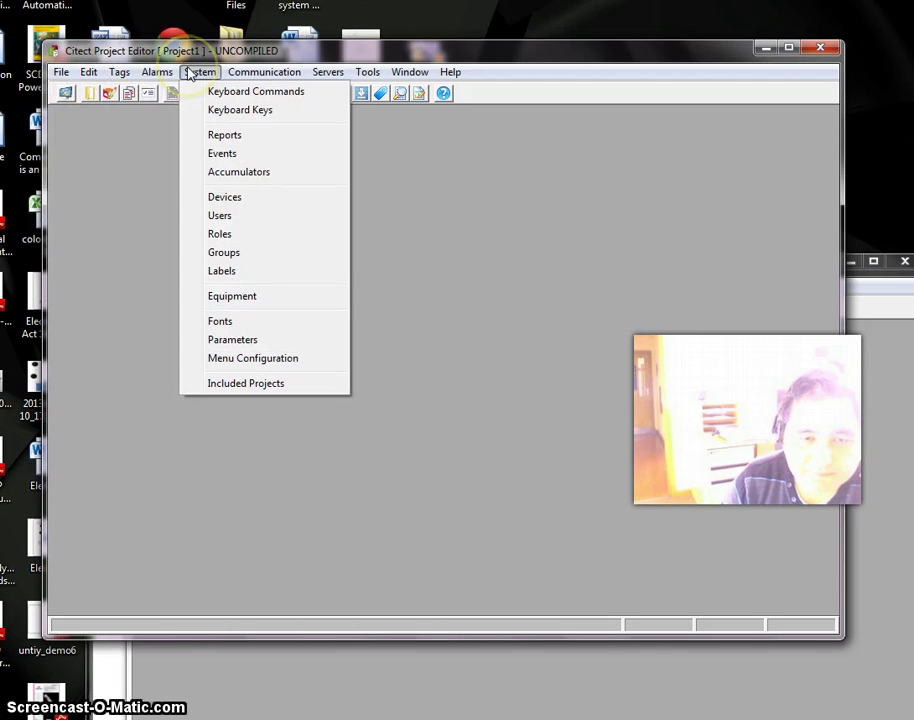
{"action": "left_click", "coordinate": [217, 240]}
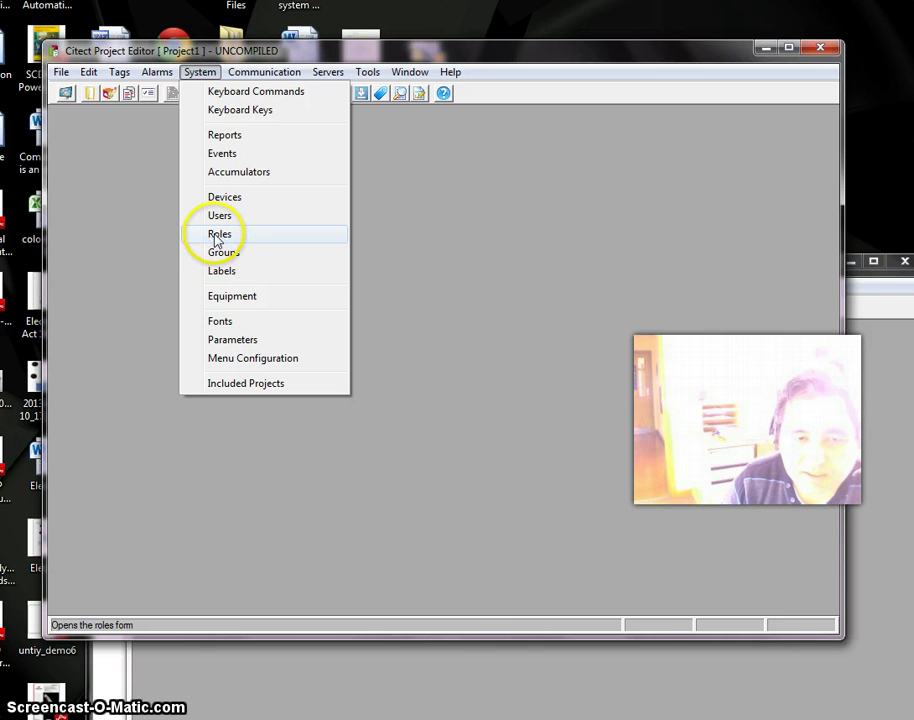
{"action": "left_click", "coordinate": [215, 240]}
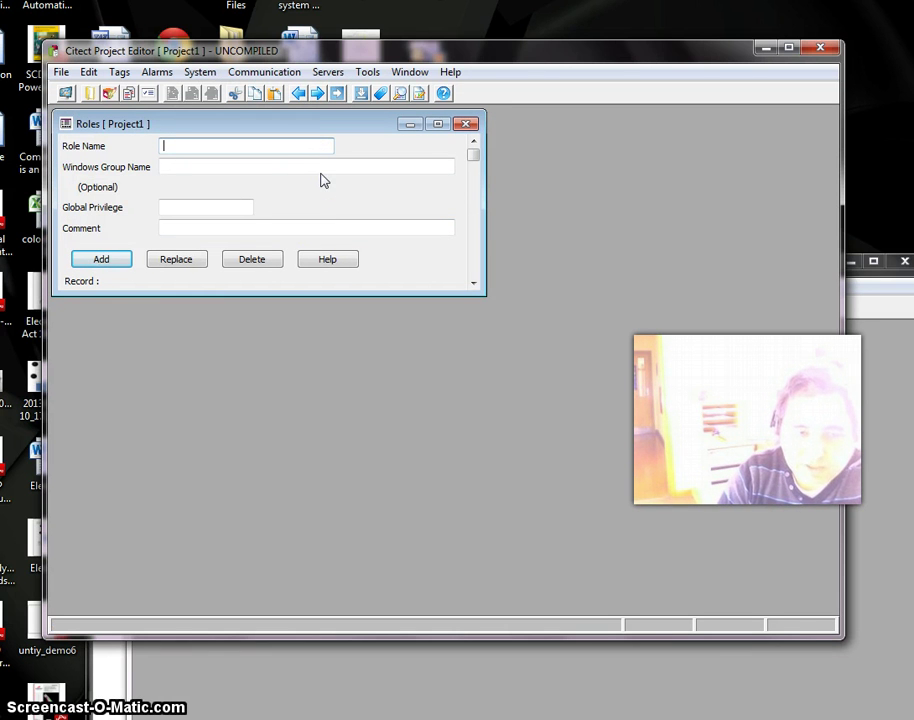
- Add an Engineer role with Global Privilege 1,2,3
{"action": "type", "text": "E"}
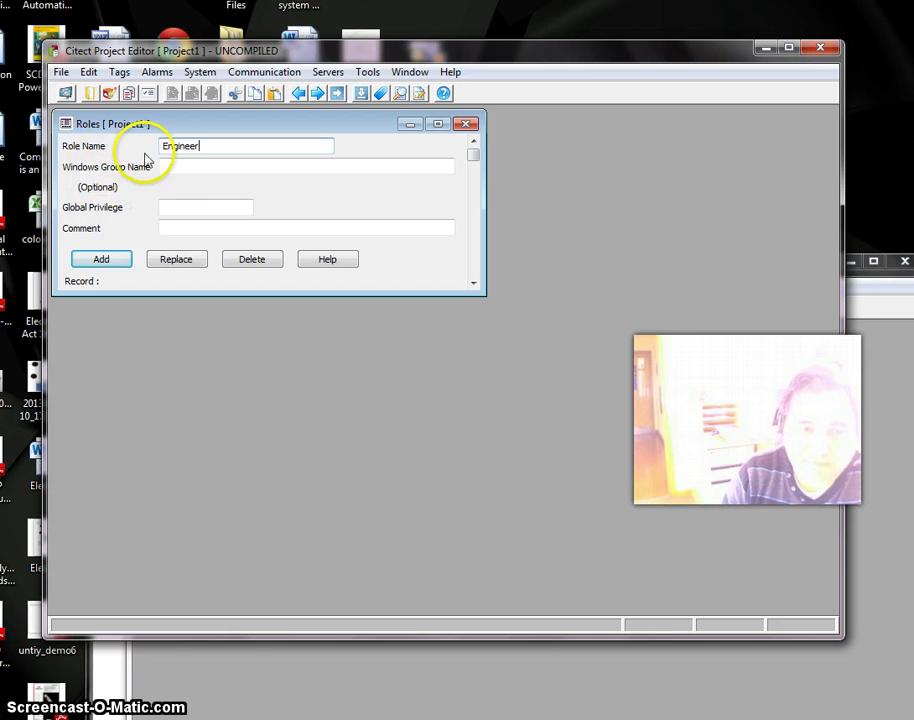
{"action": "type", "text": "ngineer"}
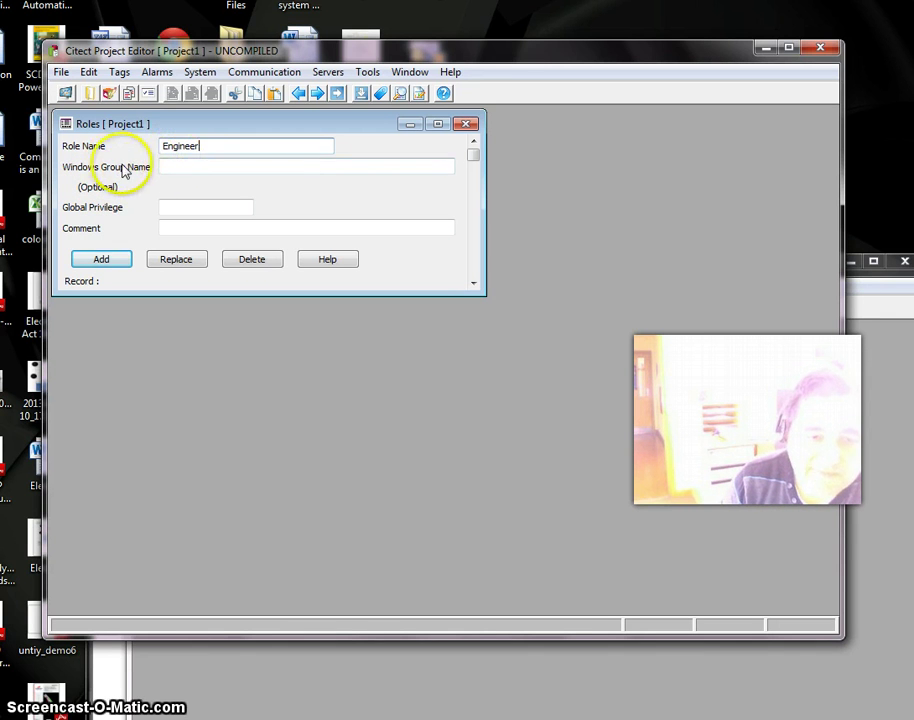
{"action": "left_click", "coordinate": [187, 167]}
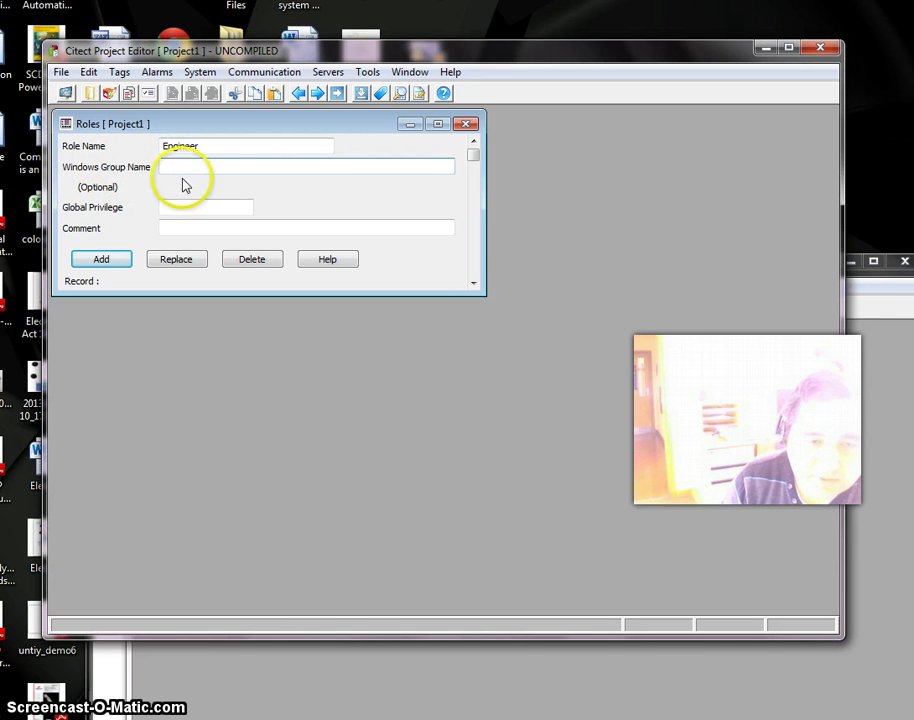
{"action": "left_click", "coordinate": [171, 206]}
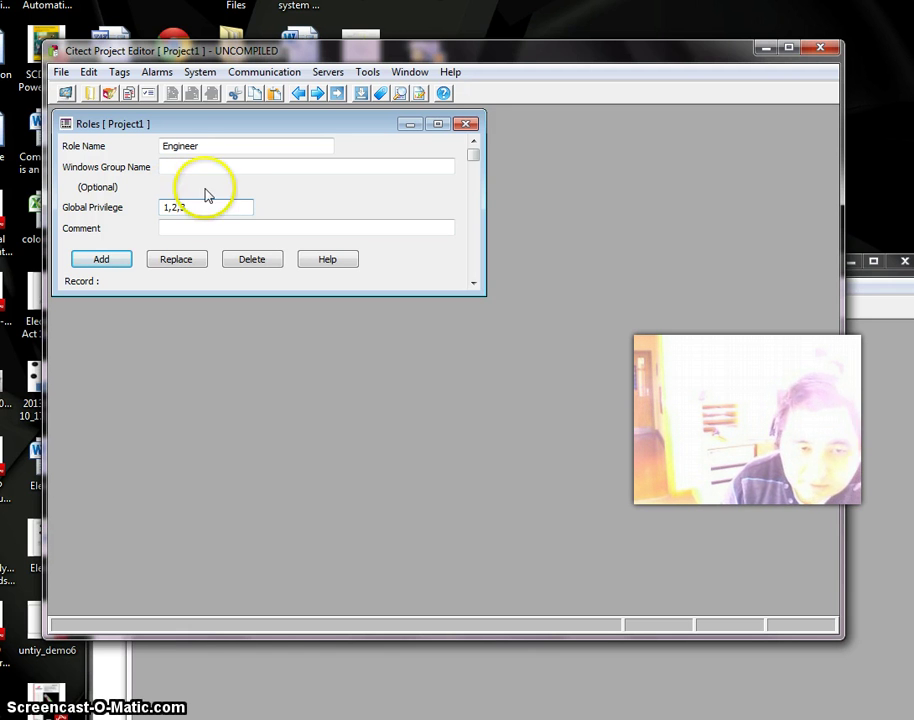
{"action": "left_click", "coordinate": [165, 228]}
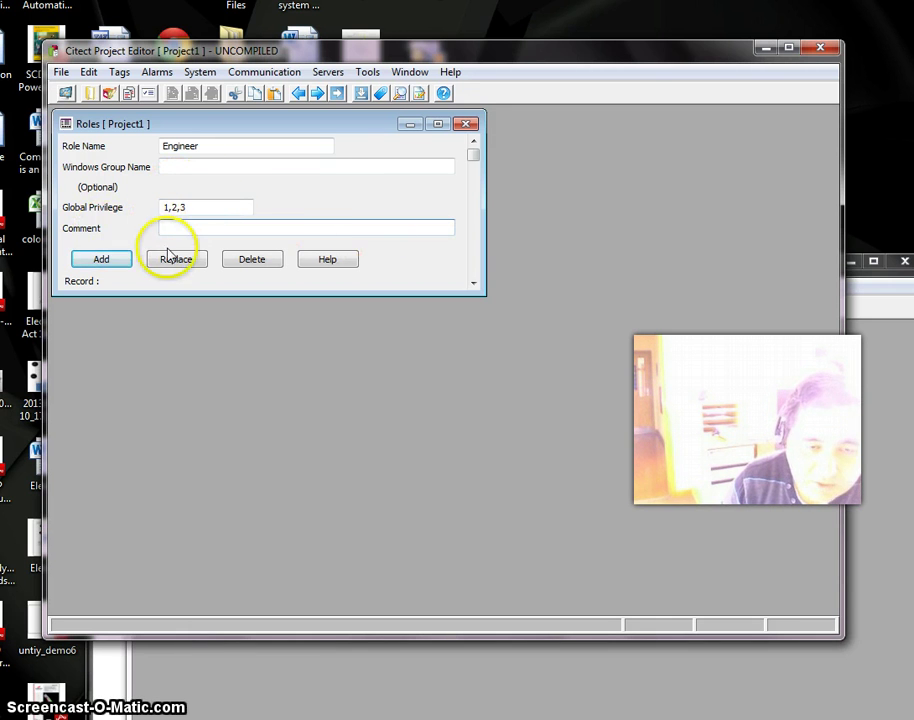
{"action": "left_click", "coordinate": [96, 260]}
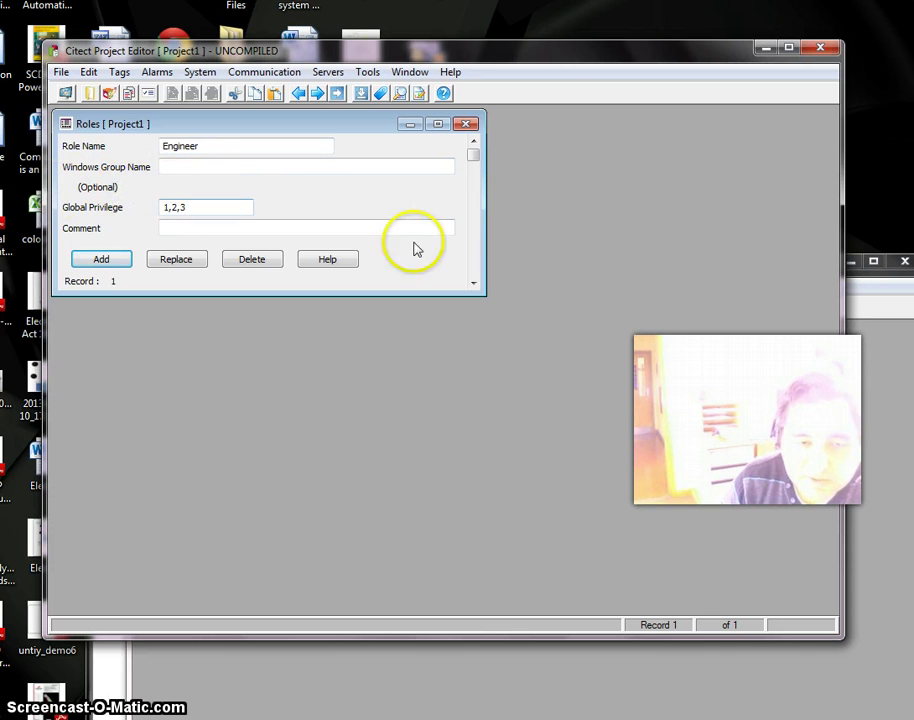
- Add an Operator role with Global Privilege 1, then pack the project
{"action": "left_click", "coordinate": [226, 149]}
{"action": "left_click", "coordinate": [210, 178]}
{"action": "left_click", "coordinate": [200, 222]}
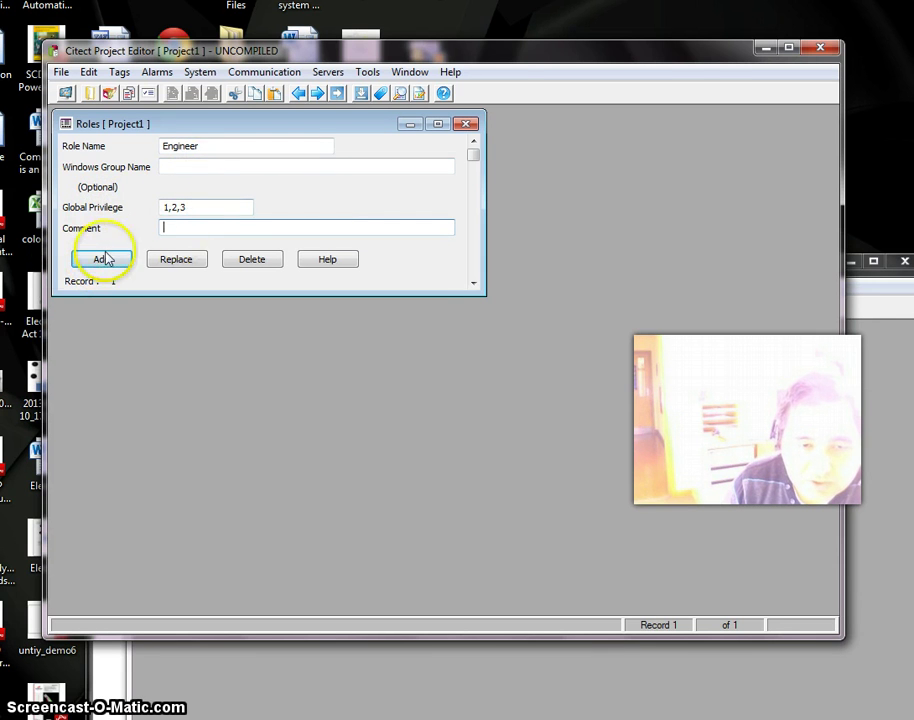
{"action": "left_click", "coordinate": [190, 146]}
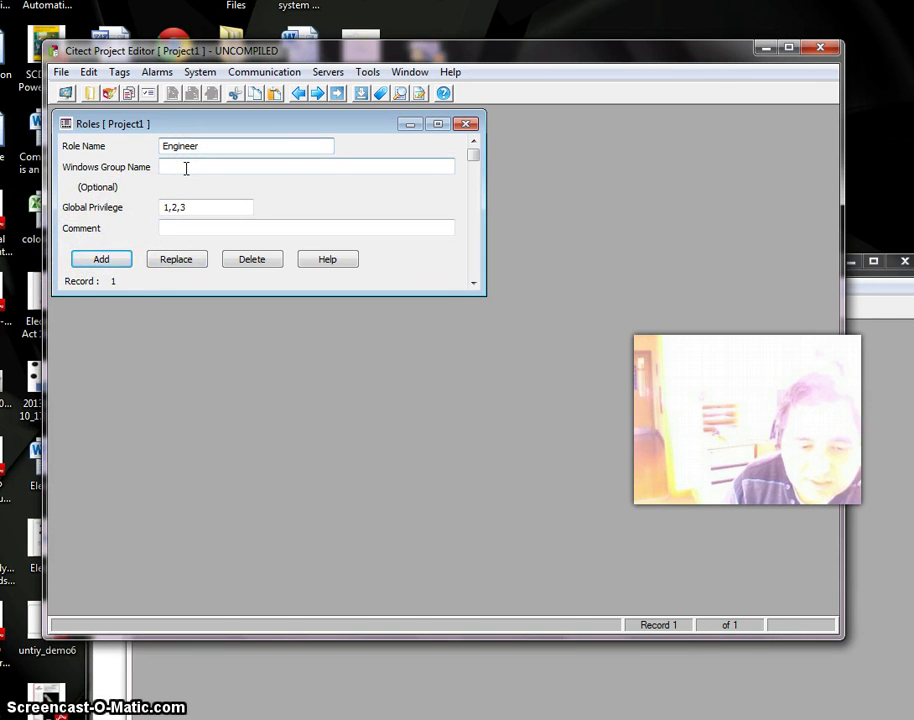
{"action": "left_click", "coordinate": [213, 145]}
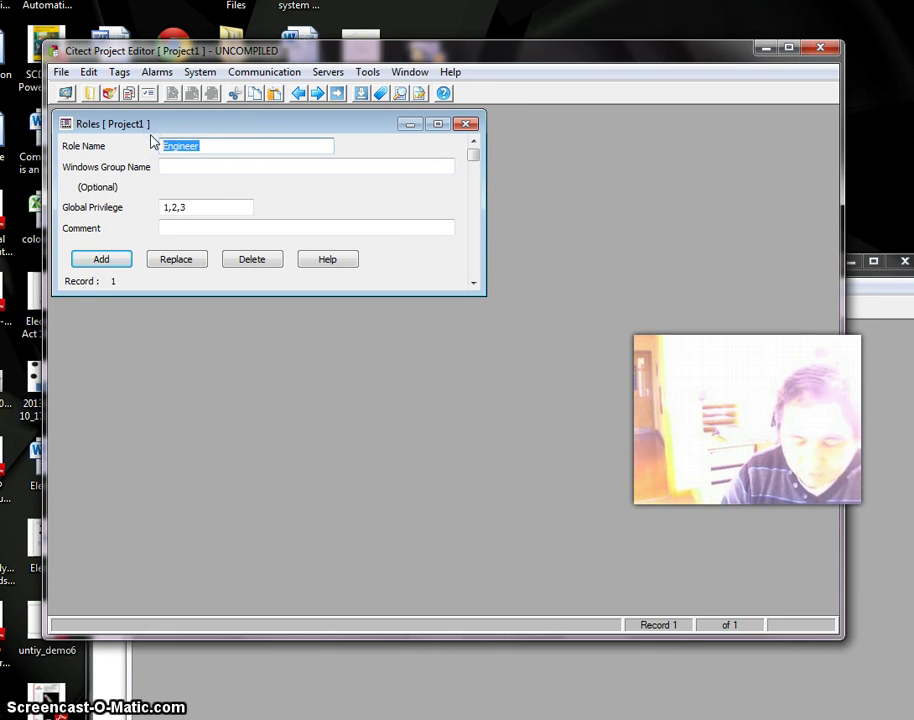
{"action": "type", "text": "Operati"}
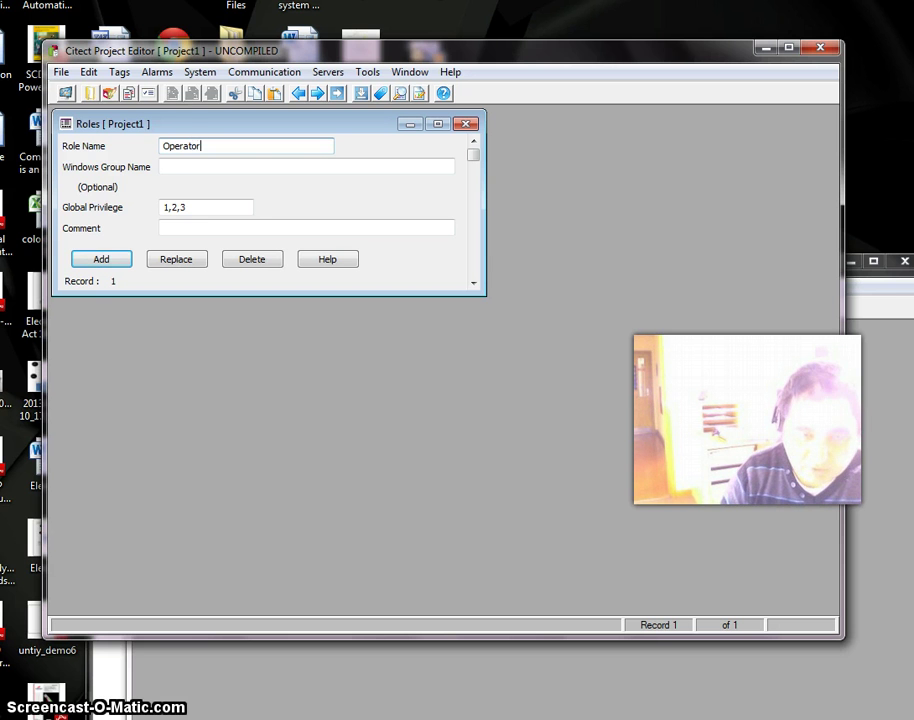
{"action": "left_click_drag", "start_coordinate": [199, 208], "coordinate": [172, 207]}
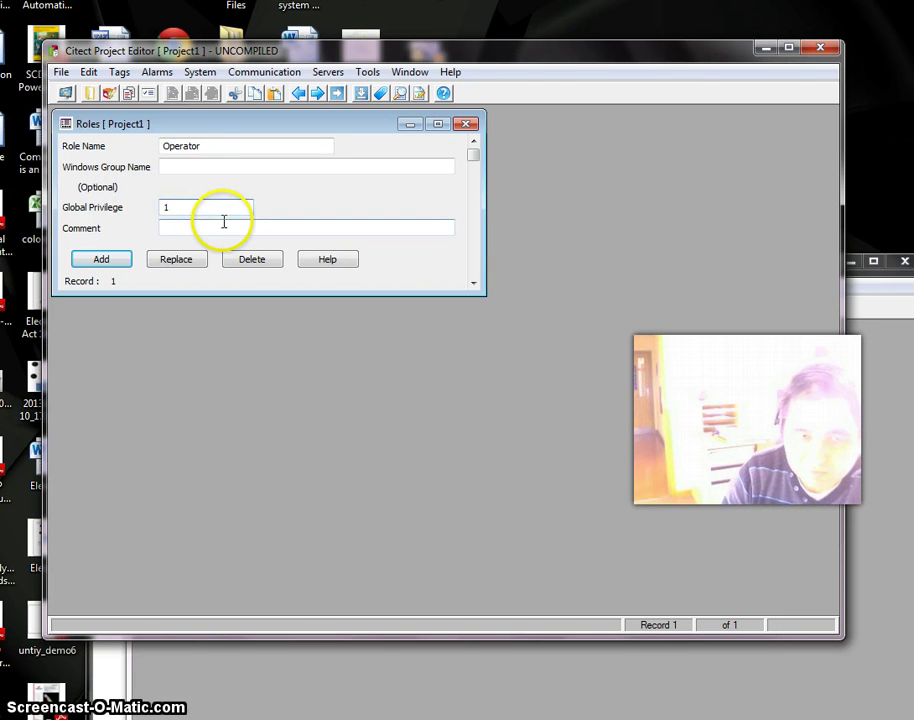
{"action": "left_click", "coordinate": [112, 261]}
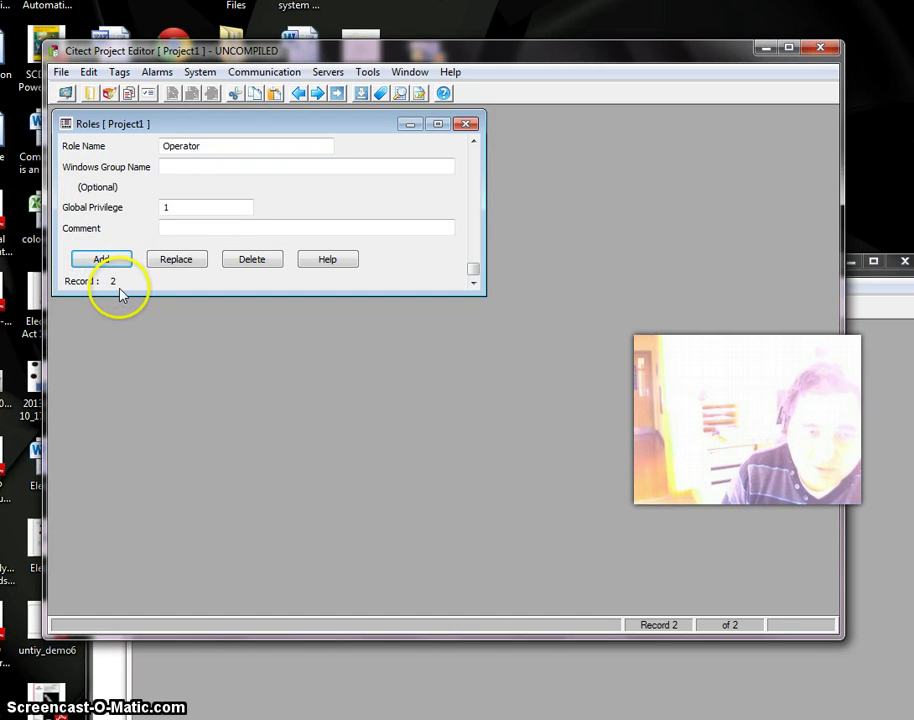
{"action": "left_click", "coordinate": [61, 73]}
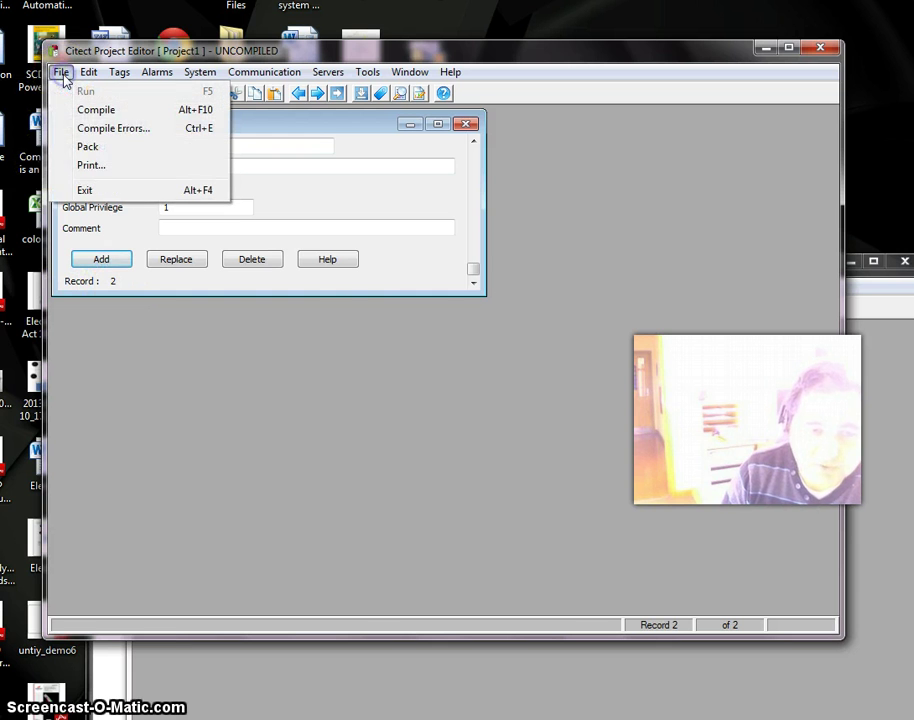
{"action": "left_click", "coordinate": [90, 150]}
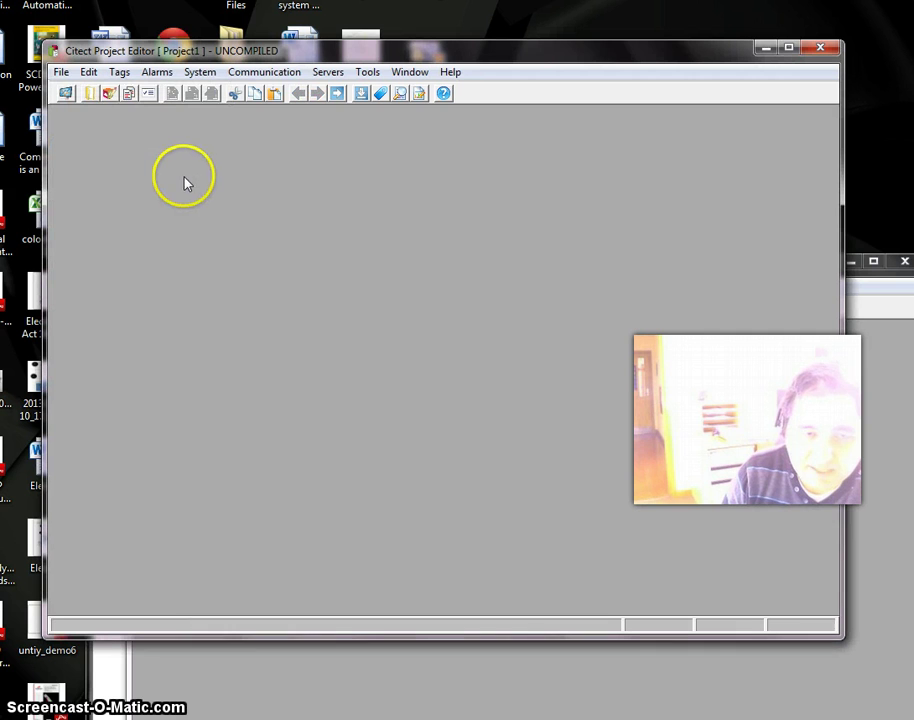
- Add a user with full name, confirmed password and the Engineer role, then close the Users form
{"action": "left_click", "coordinate": [120, 74]}
{"action": "mouse_move", "coordinate": [200, 73]}
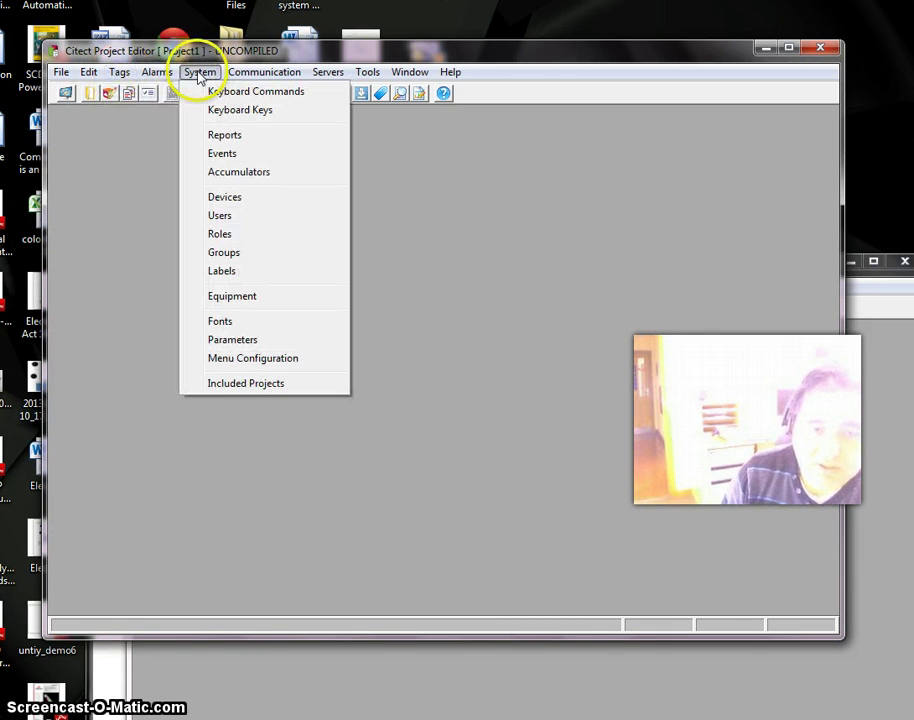
{"action": "left_click", "coordinate": [232, 215]}
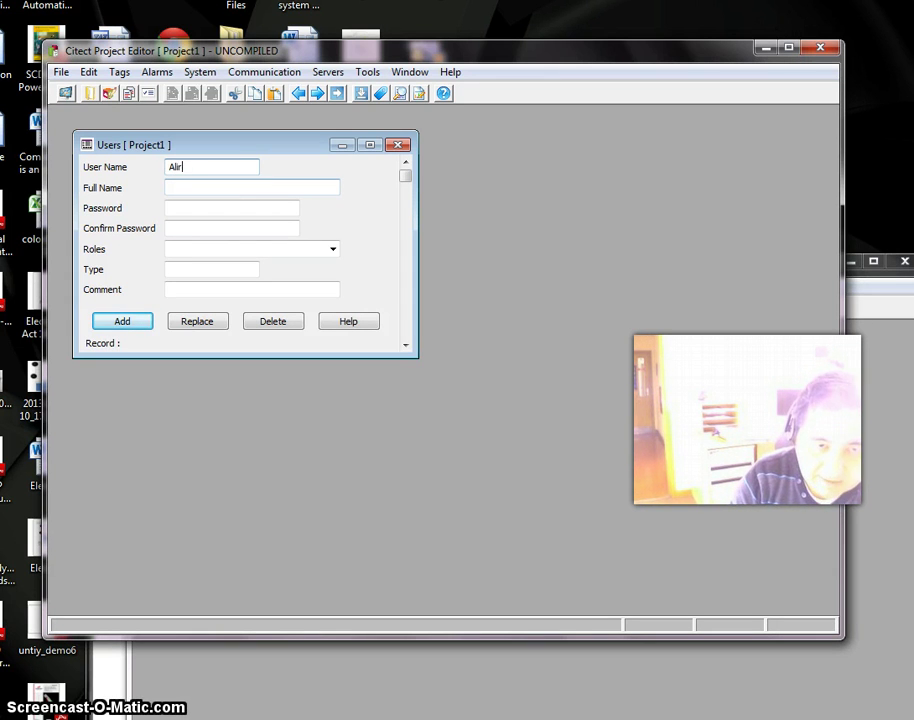
{"action": "left_click", "coordinate": [179, 186]}
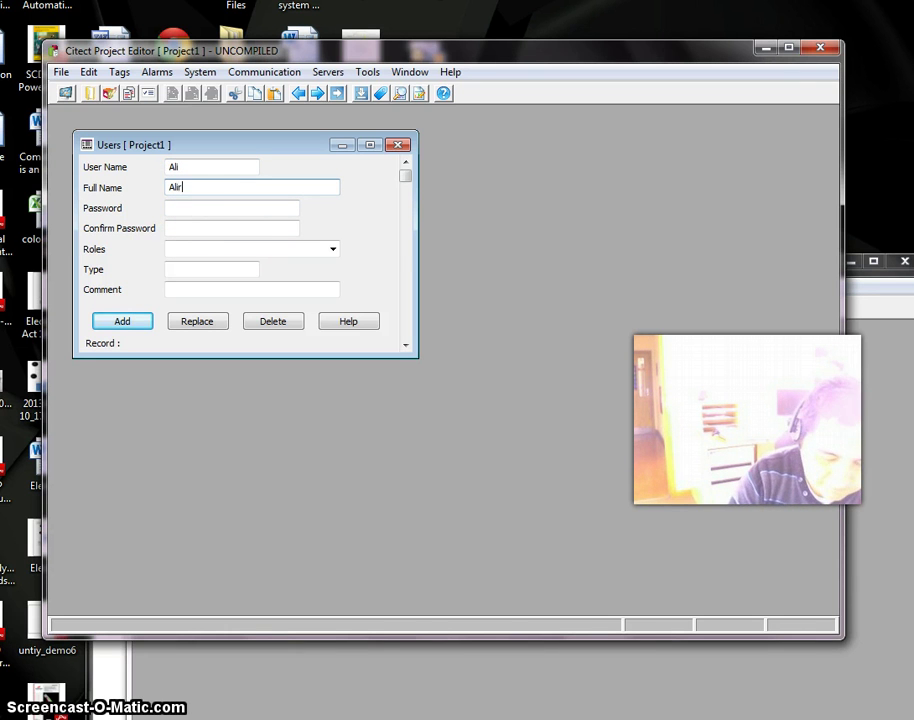
{"action": "left_click", "coordinate": [196, 209]}
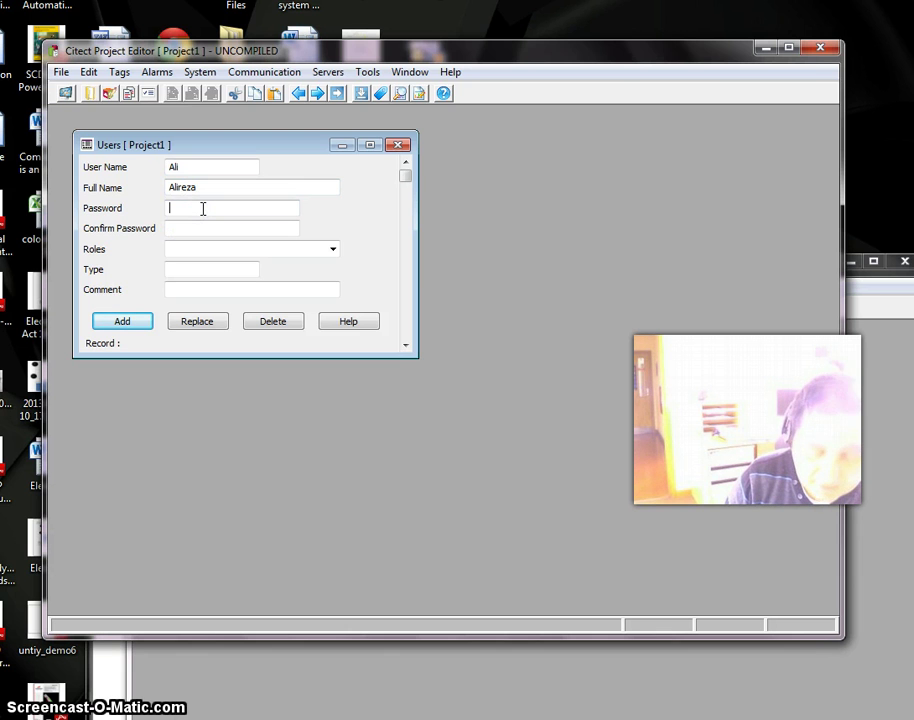
{"action": "left_click", "coordinate": [205, 226]}
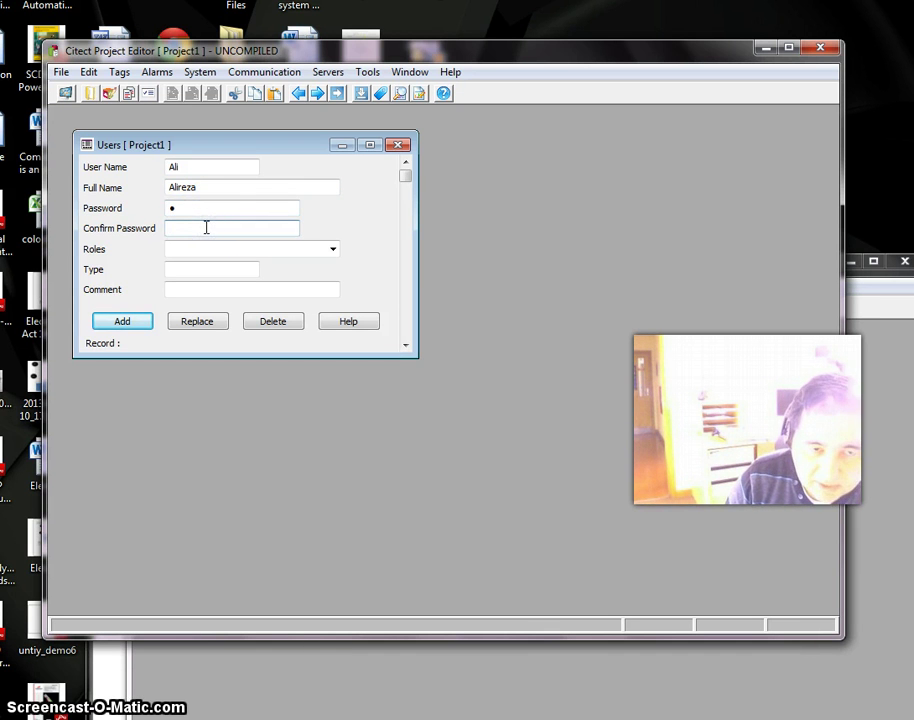
{"action": "left_click", "coordinate": [332, 249]}
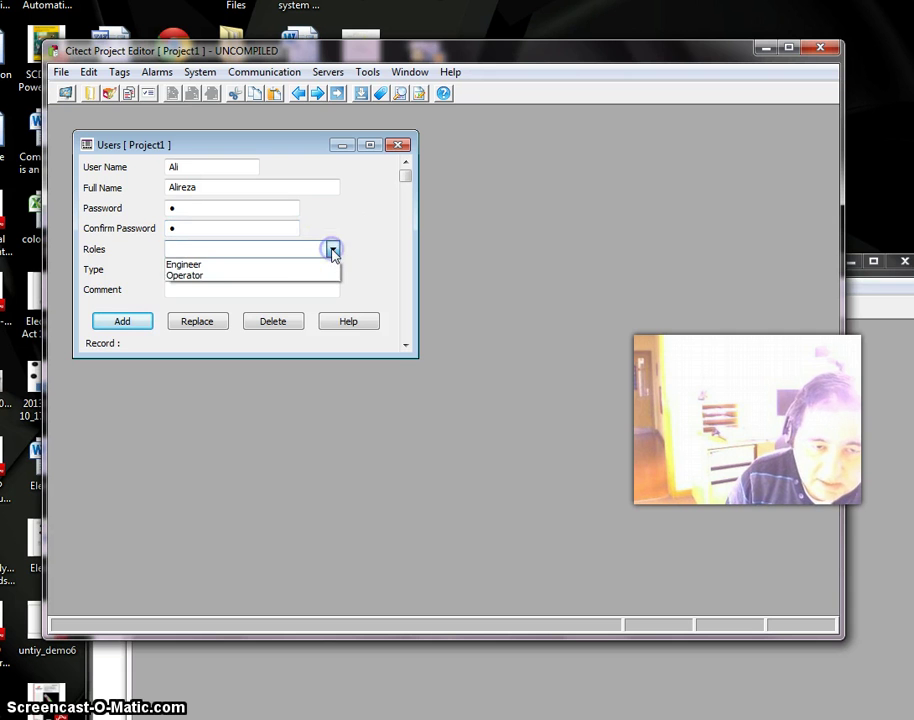
{"action": "left_click", "coordinate": [179, 266]}
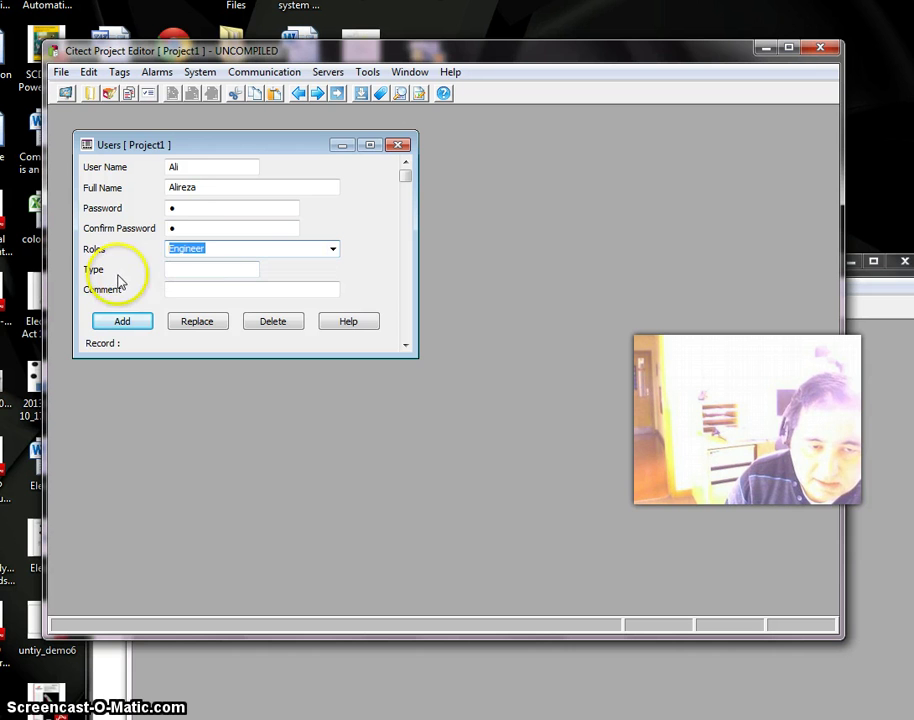
{"action": "left_click", "coordinate": [185, 268]}
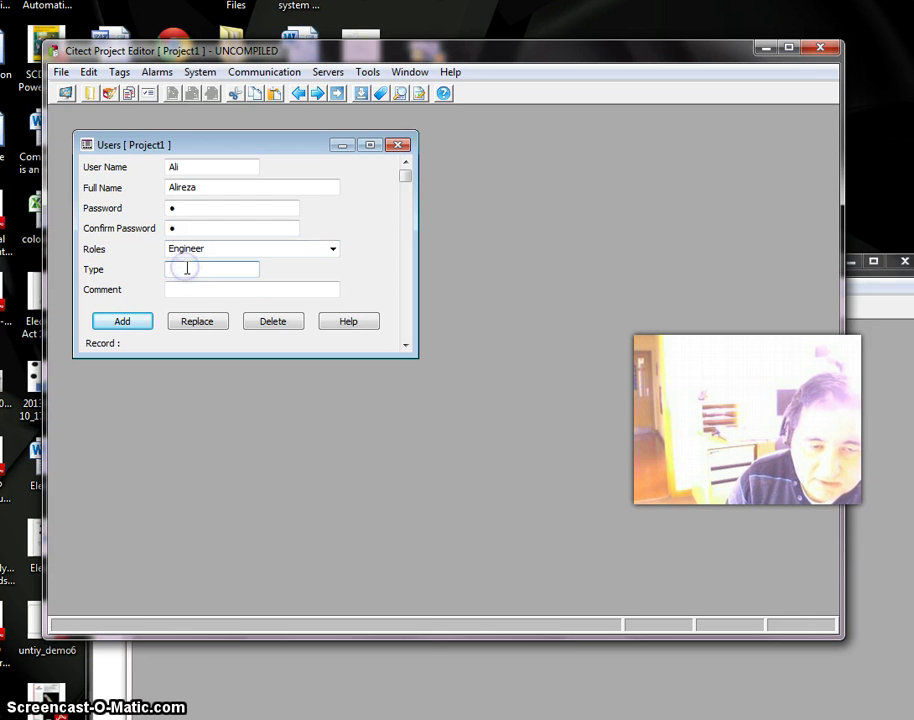
{"action": "left_click", "coordinate": [196, 289]}
{"action": "left_click", "coordinate": [122, 320]}
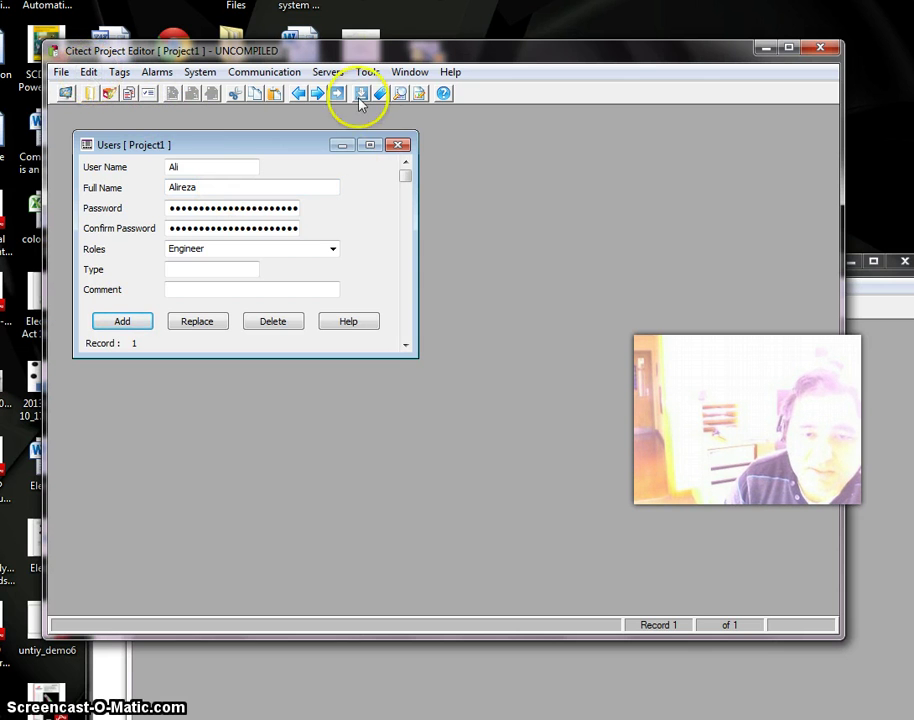
{"action": "left_click", "coordinate": [397, 145]}
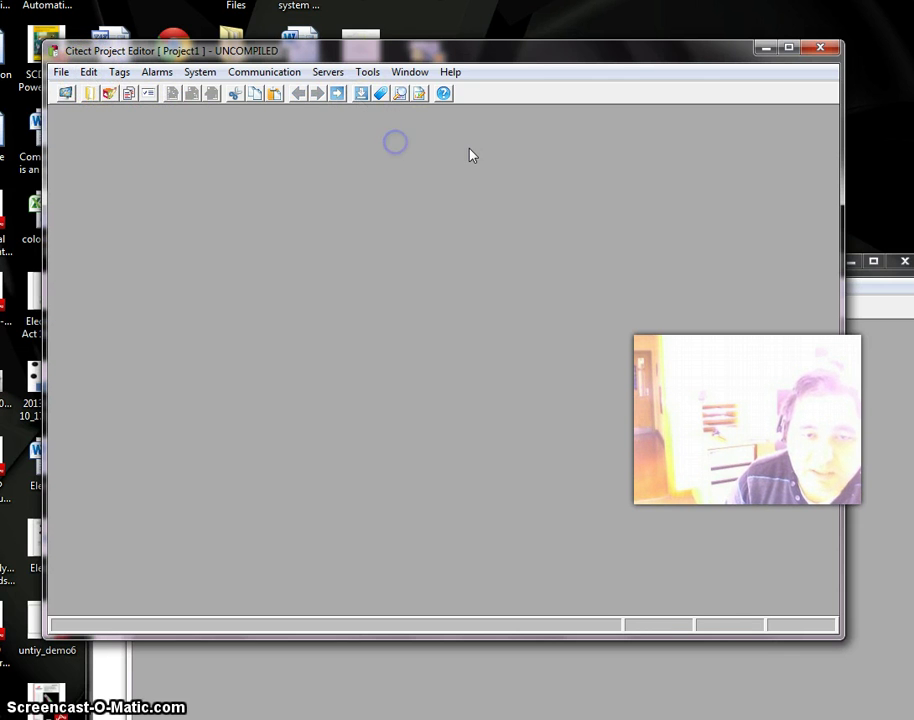
- Pack Project1 again and show the Servers menu
{"action": "left_click", "coordinate": [61, 72]}
{"action": "left_click", "coordinate": [88, 145]}
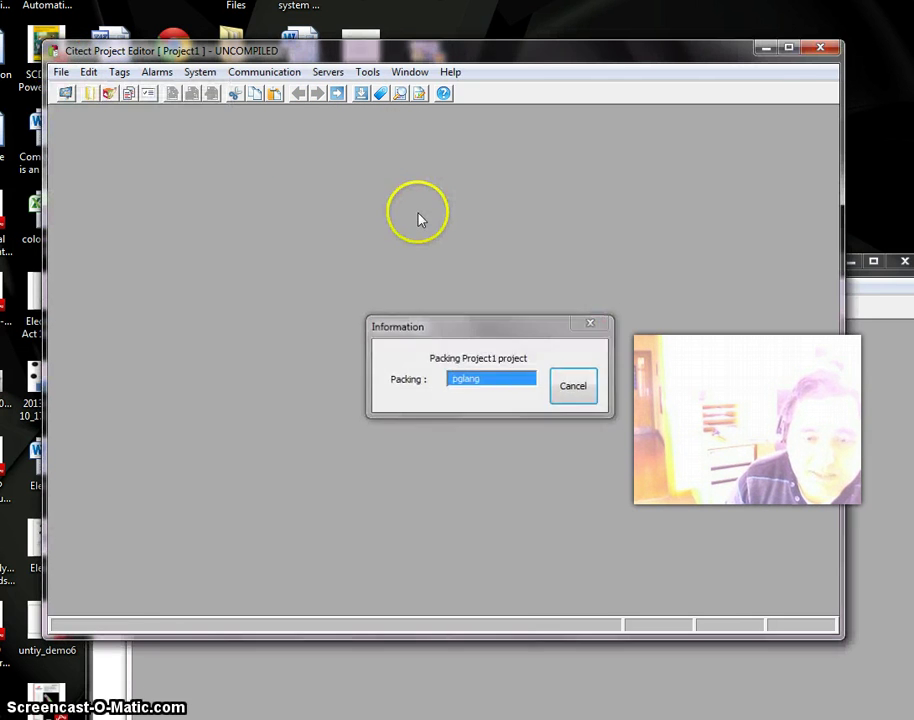
{"action": "left_click", "coordinate": [198, 74]}
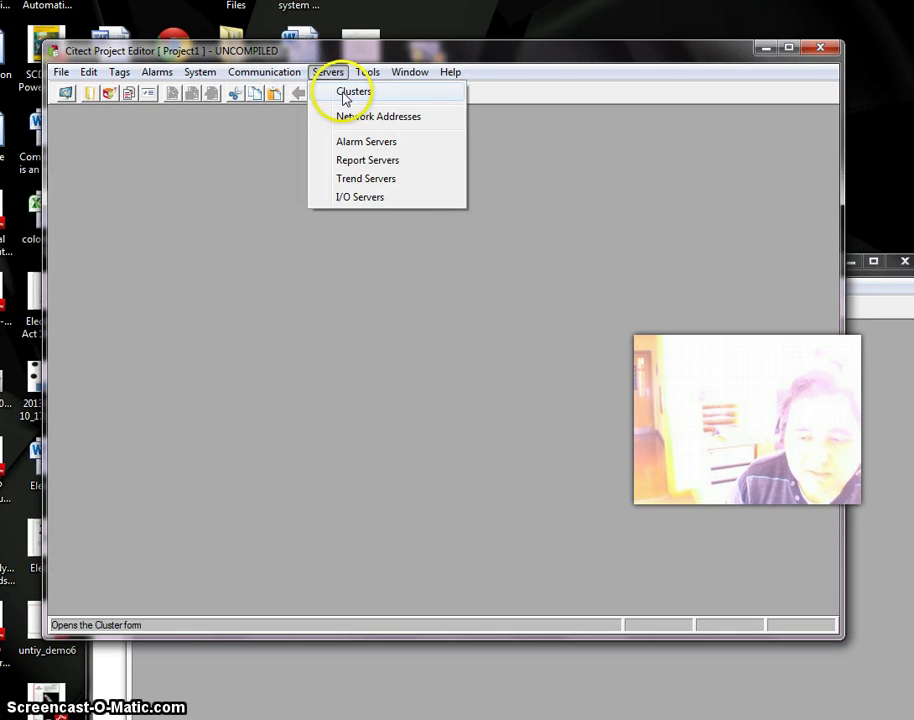
- Add a cluster named Cluster 1 as the first record in the Clusters form
{"action": "left_click", "coordinate": [344, 96]}
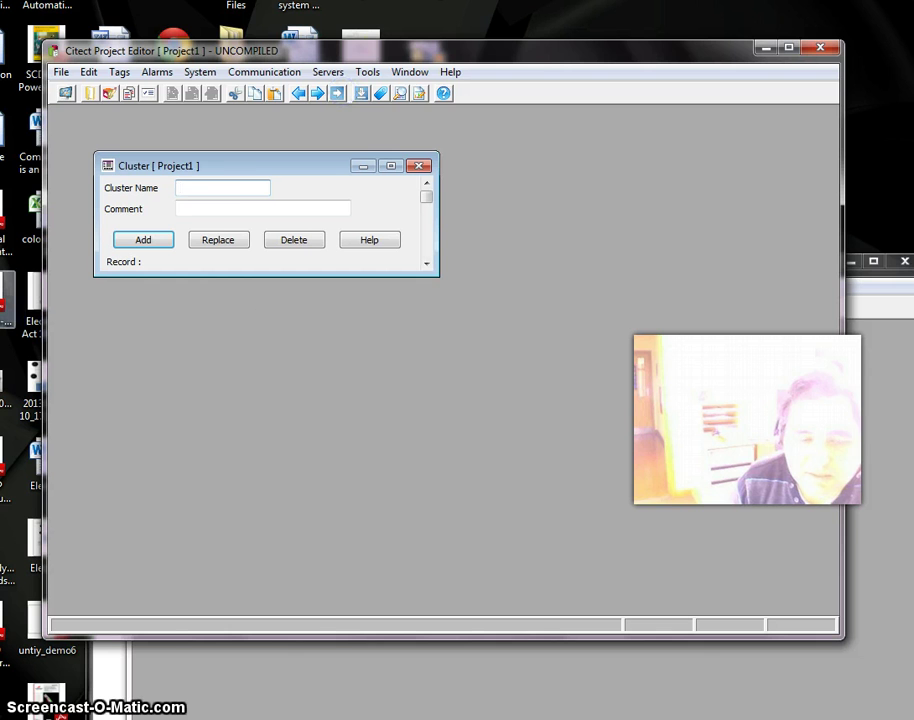
{"action": "left_click", "coordinate": [204, 187]}
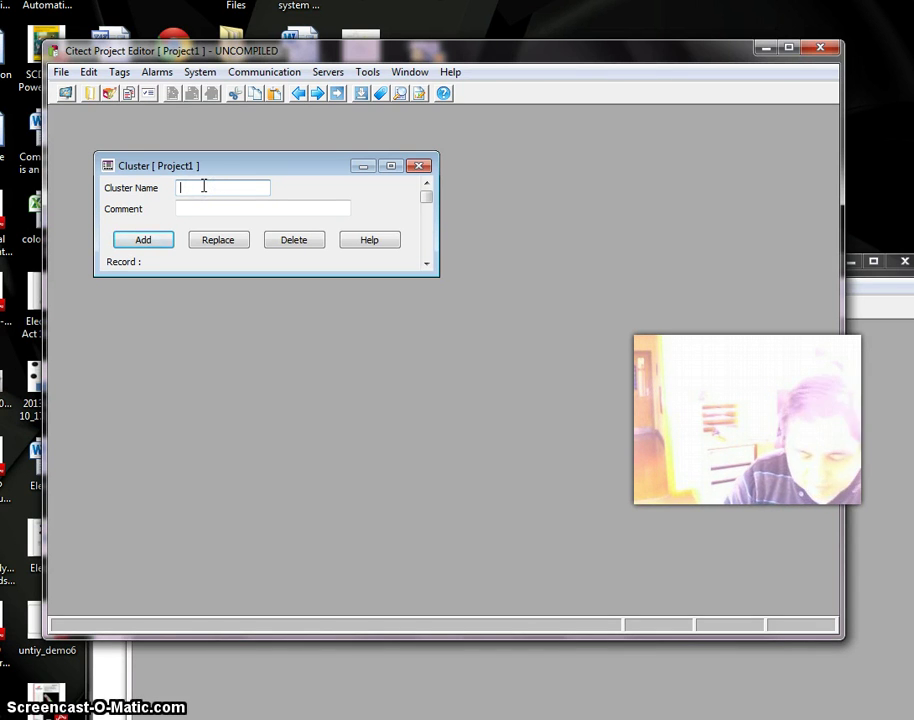
{"action": "type", "text": "lus"}
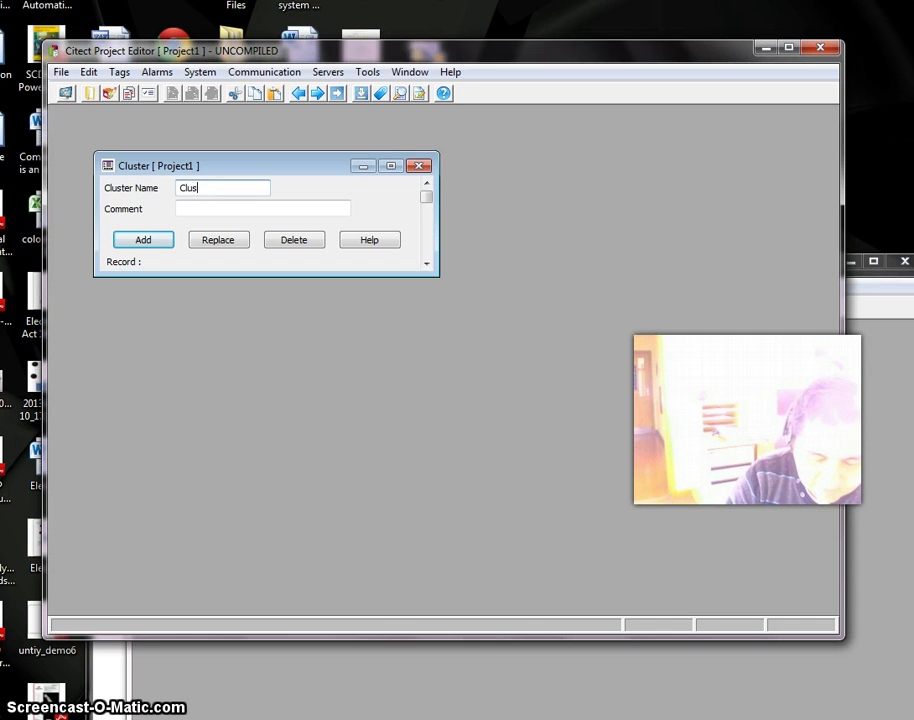
{"action": "type", "text": "ter 1"}
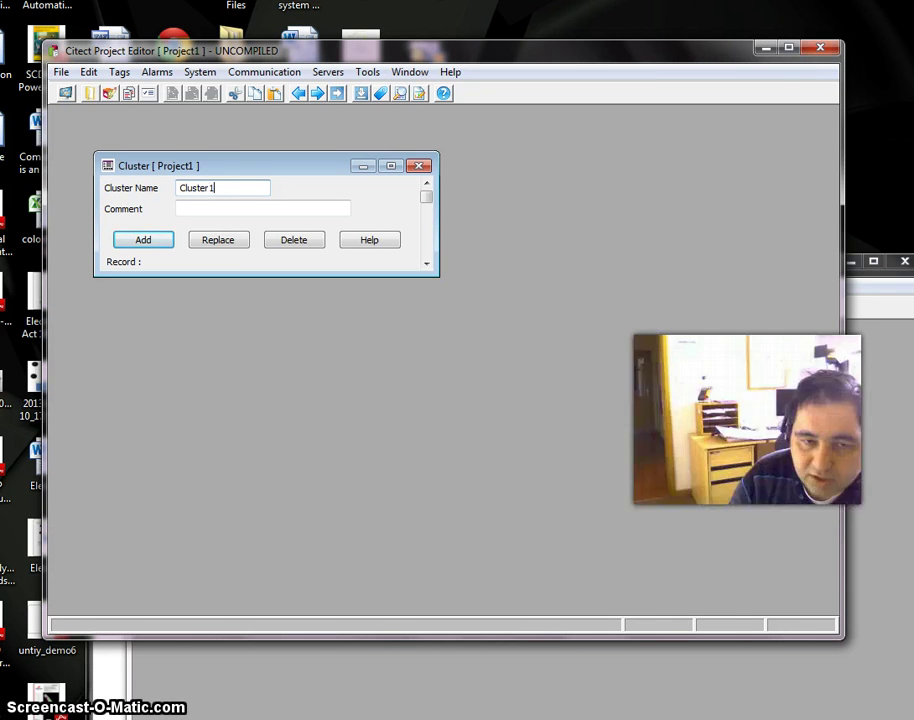
{"action": "left_click", "coordinate": [127, 242]}
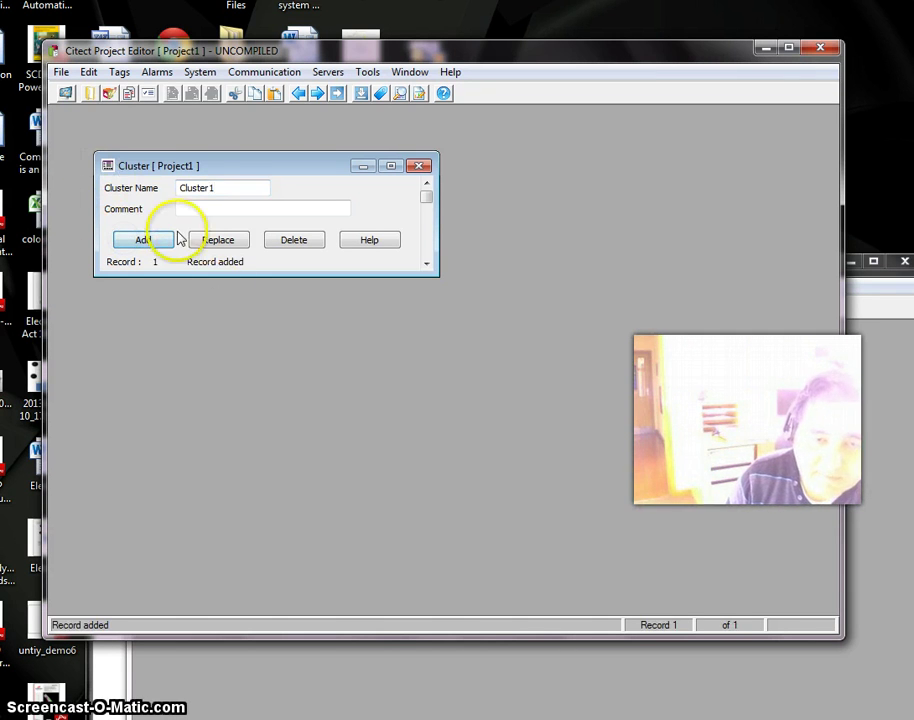
{"action": "left_click", "coordinate": [328, 72]}
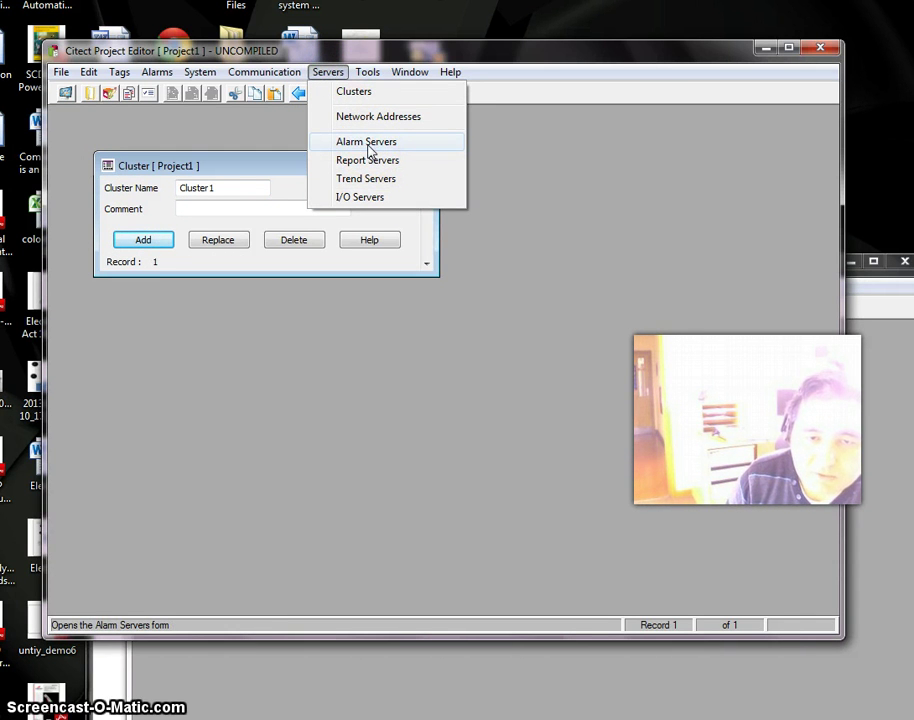
{"action": "left_click", "coordinate": [367, 166]}
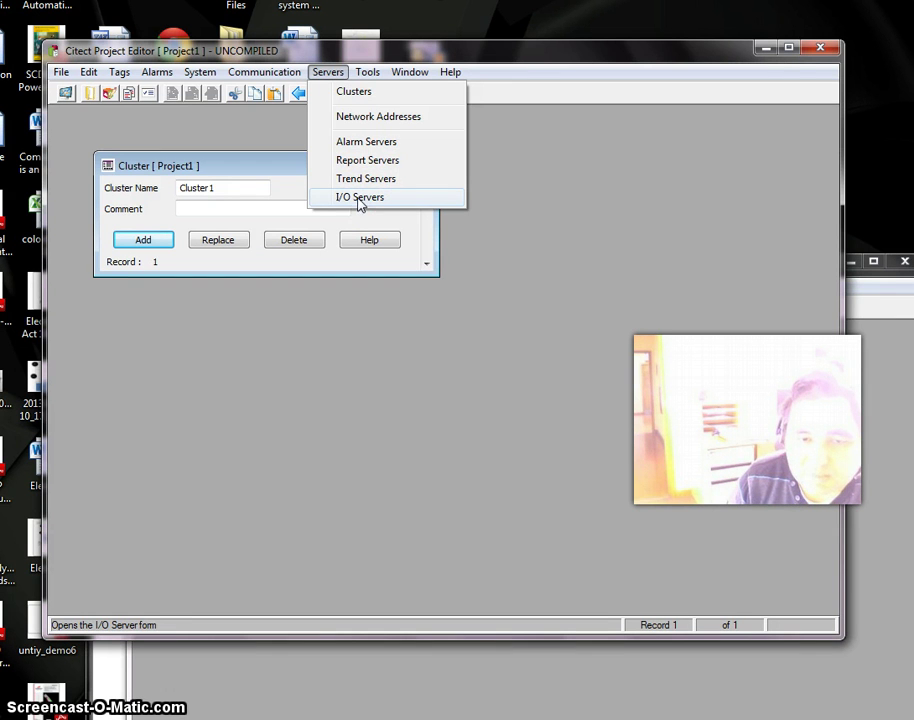
- Add alarm server Alarm1 assigned to Cluster 1 in the Alarm Servers form
{"action": "left_click", "coordinate": [352, 143]}
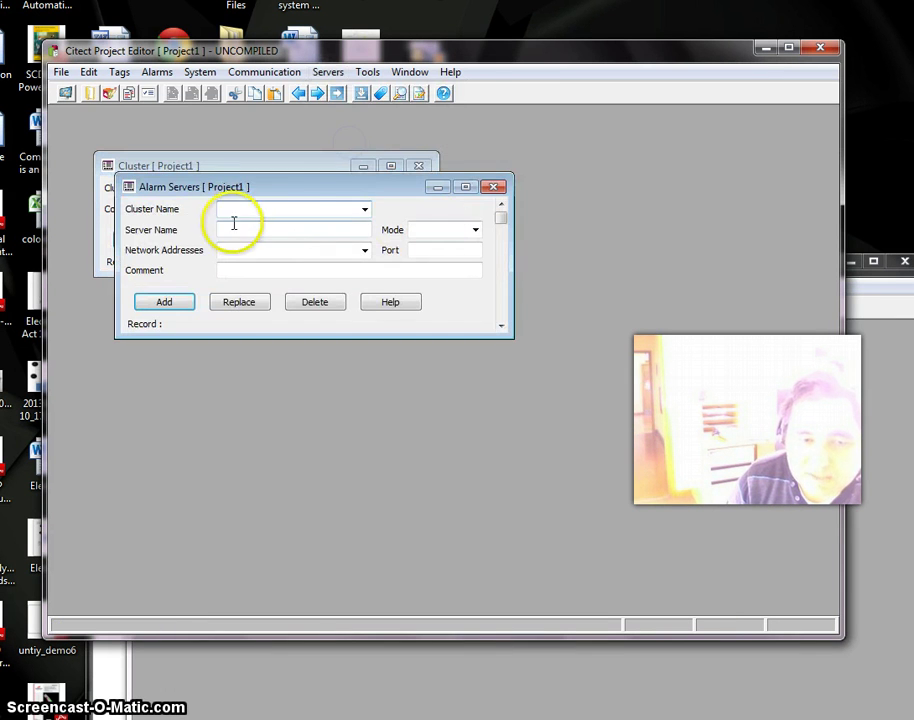
{"action": "left_click", "coordinate": [365, 209]}
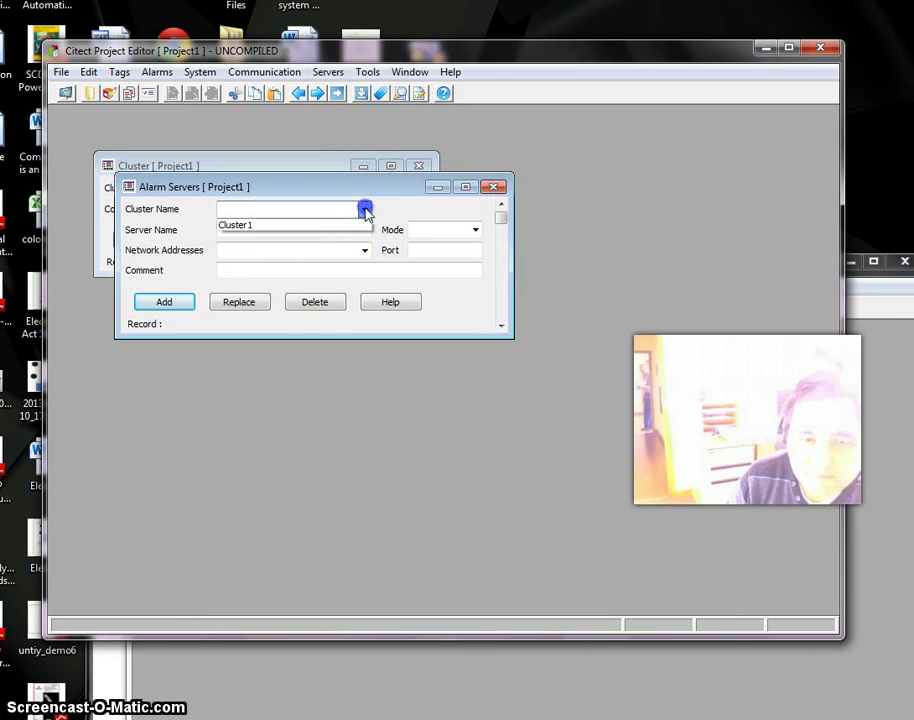
{"action": "left_click", "coordinate": [245, 226]}
{"action": "left_click", "coordinate": [270, 232]}
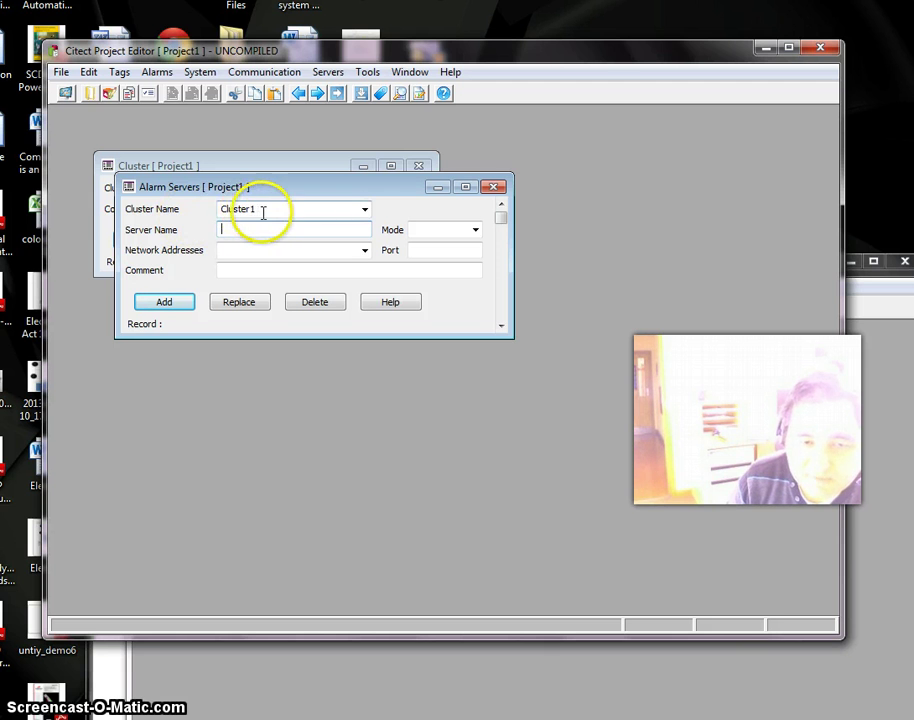
{"action": "left_click", "coordinate": [264, 209]}
{"action": "left_click", "coordinate": [246, 227]}
{"action": "left_click", "coordinate": [235, 249]}
{"action": "left_click", "coordinate": [240, 228]}
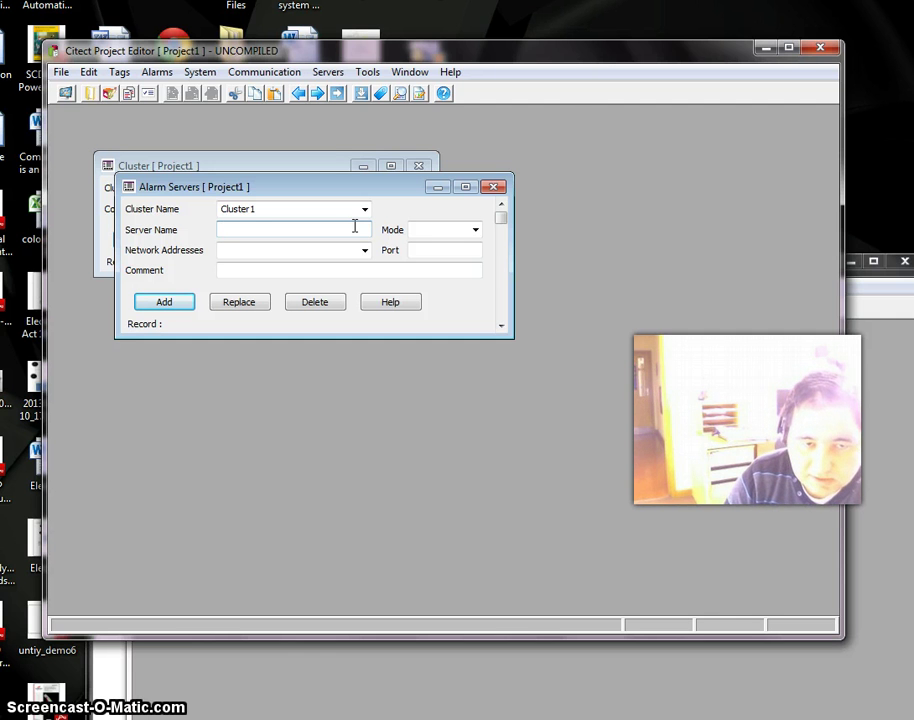
{"action": "type", "text": "Am"}
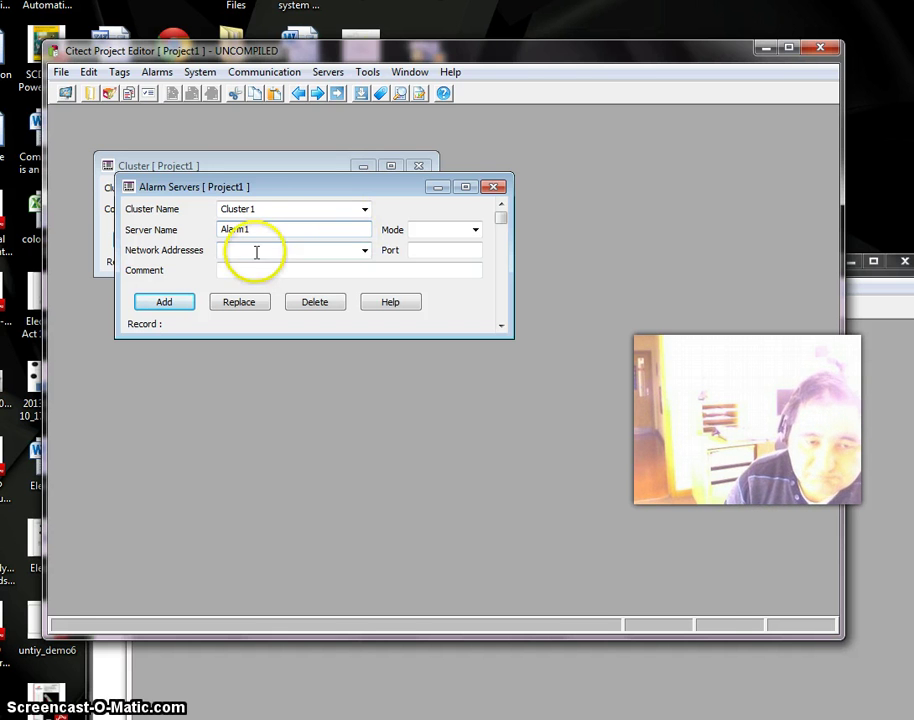
{"action": "left_click", "coordinate": [157, 310]}
{"action": "left_click", "coordinate": [327, 72]}
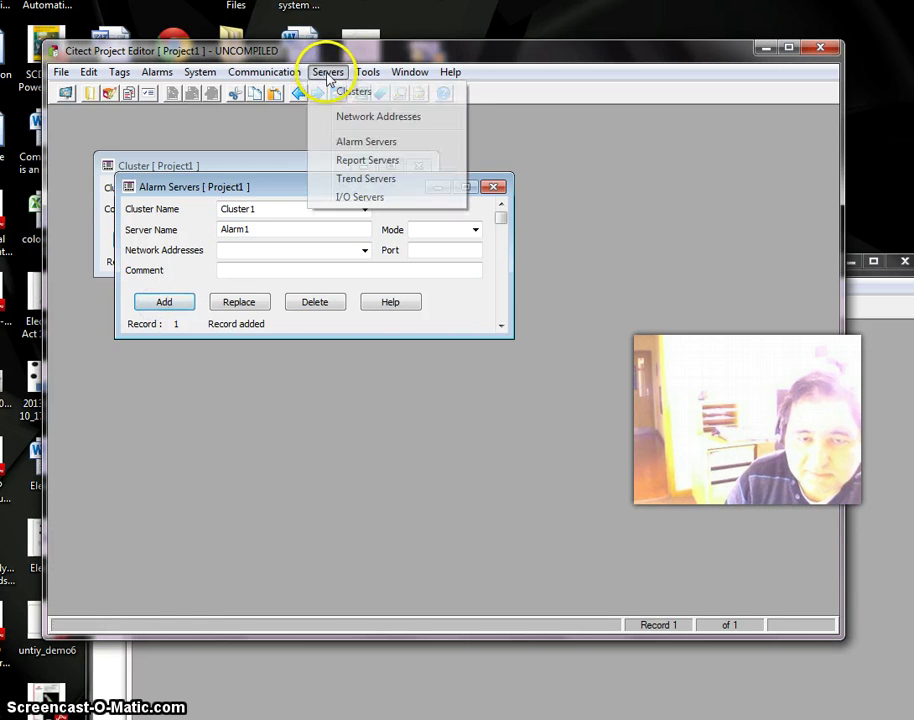
- Add a report server named Report1 on Cluster 1 and save it as a record
{"action": "left_click", "coordinate": [366, 160]}
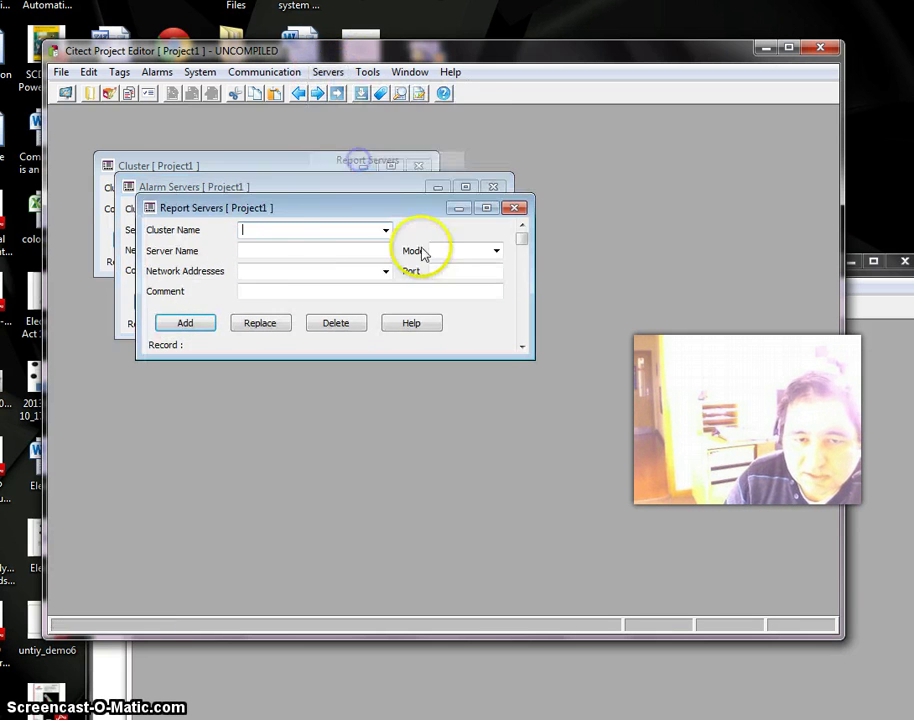
{"action": "left_click", "coordinate": [385, 230]}
{"action": "left_click", "coordinate": [326, 252]}
{"action": "left_click", "coordinate": [290, 252]}
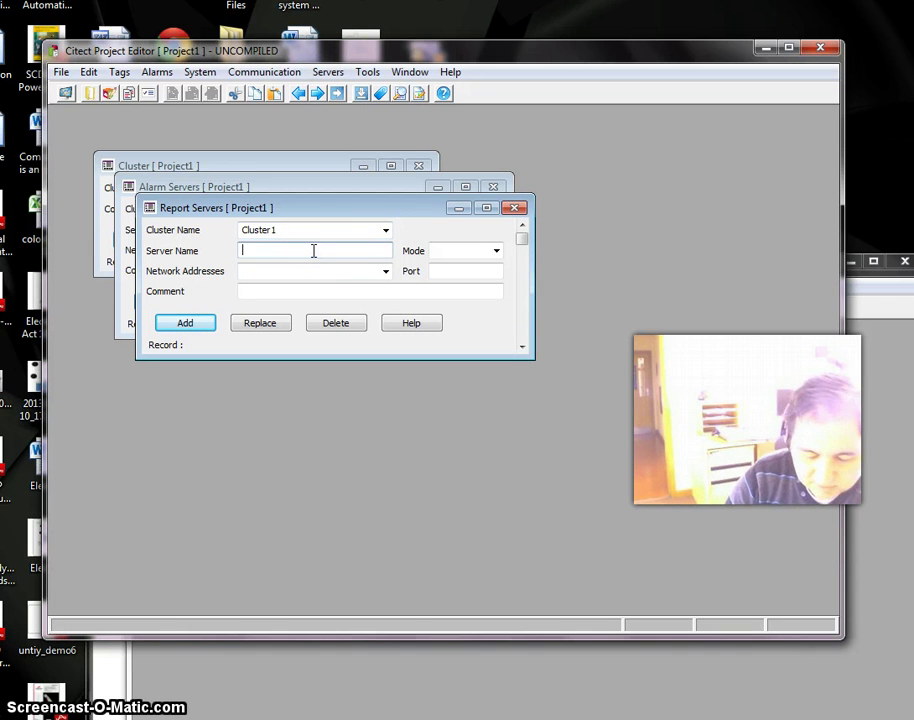
{"action": "type", "text": "Report"}
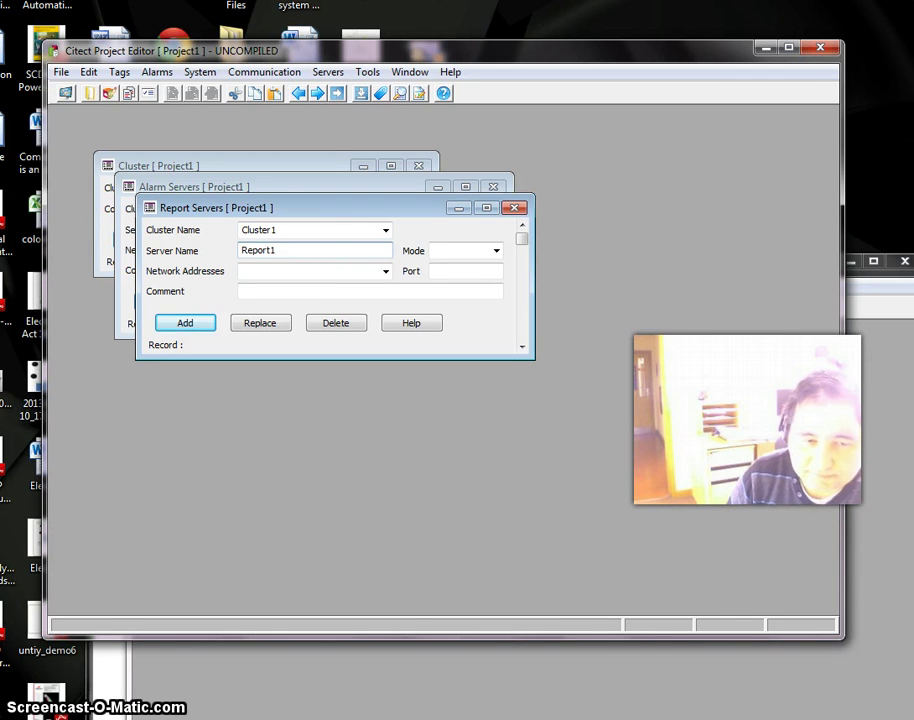
{"action": "type", "text": "1"}
{"action": "left_click", "coordinate": [182, 320]}
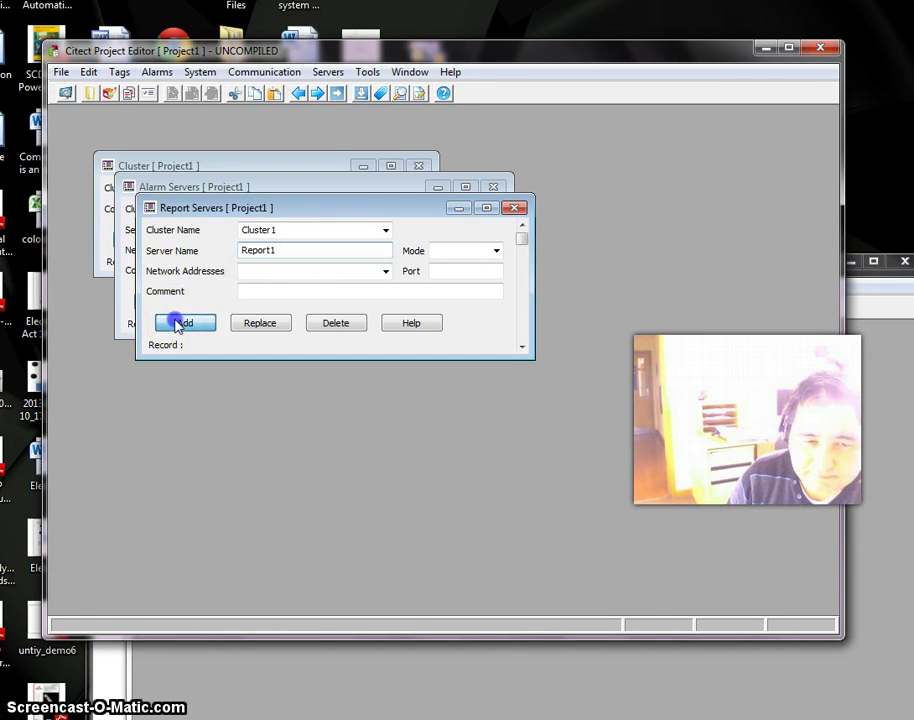
- Add a trend server named Trend1 on Cluster 1 and save it as a record
{"action": "left_click", "coordinate": [327, 73]}
{"action": "left_click", "coordinate": [345, 178]}
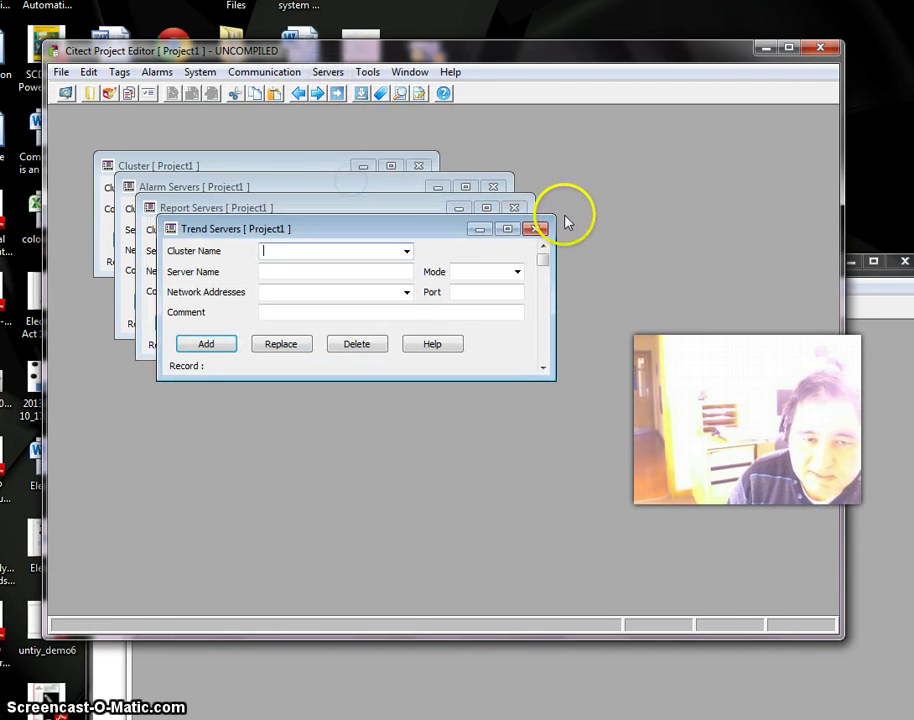
{"action": "left_click", "coordinate": [405, 251]}
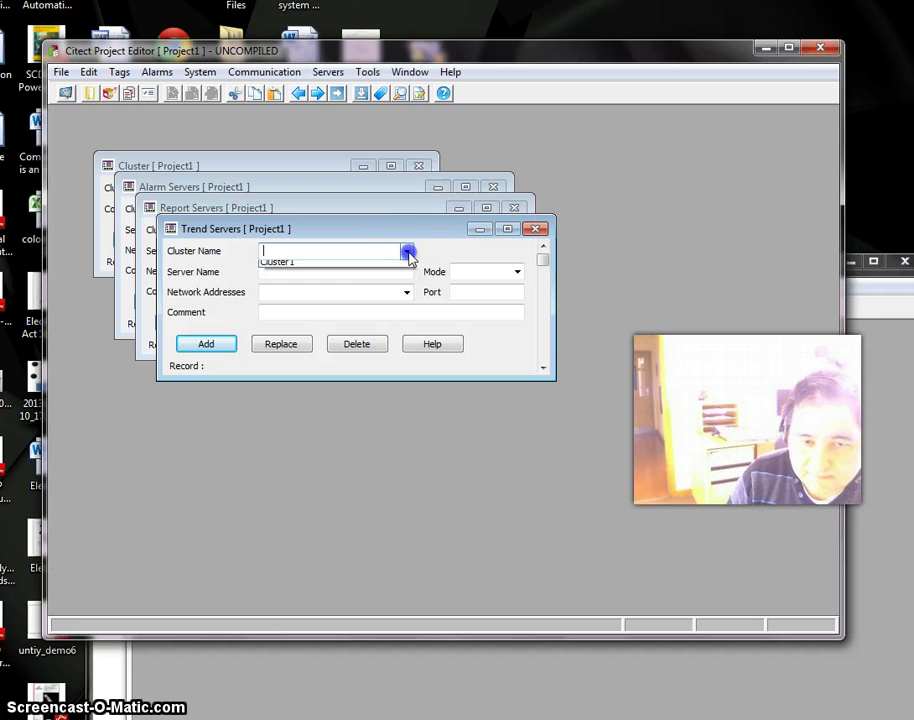
{"action": "left_click", "coordinate": [383, 267]}
{"action": "left_click", "coordinate": [313, 271]}
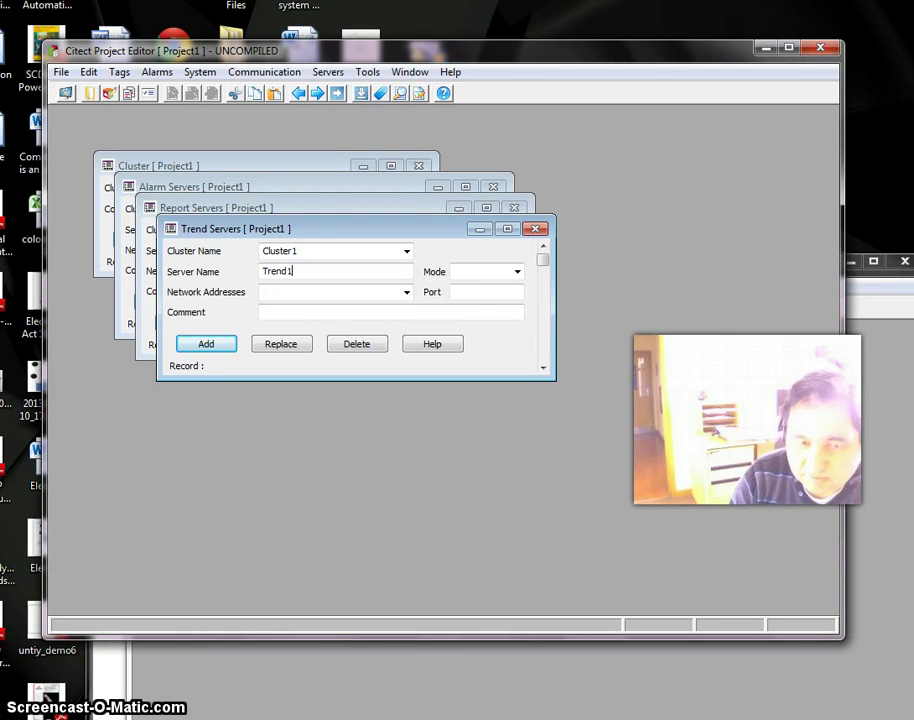
{"action": "left_click", "coordinate": [224, 343]}
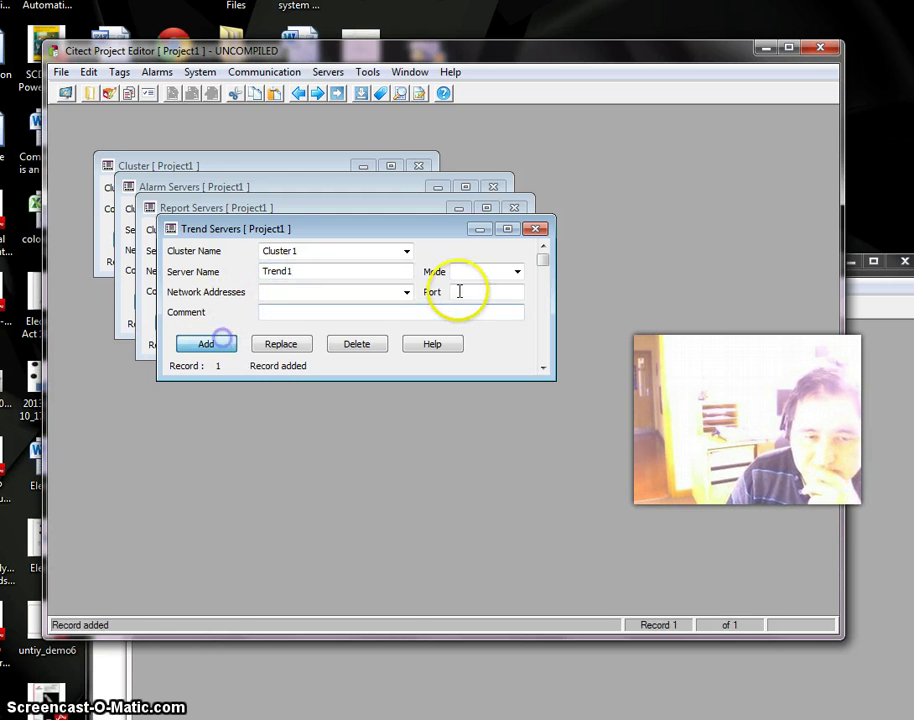
{"action": "left_click", "coordinate": [330, 72]}
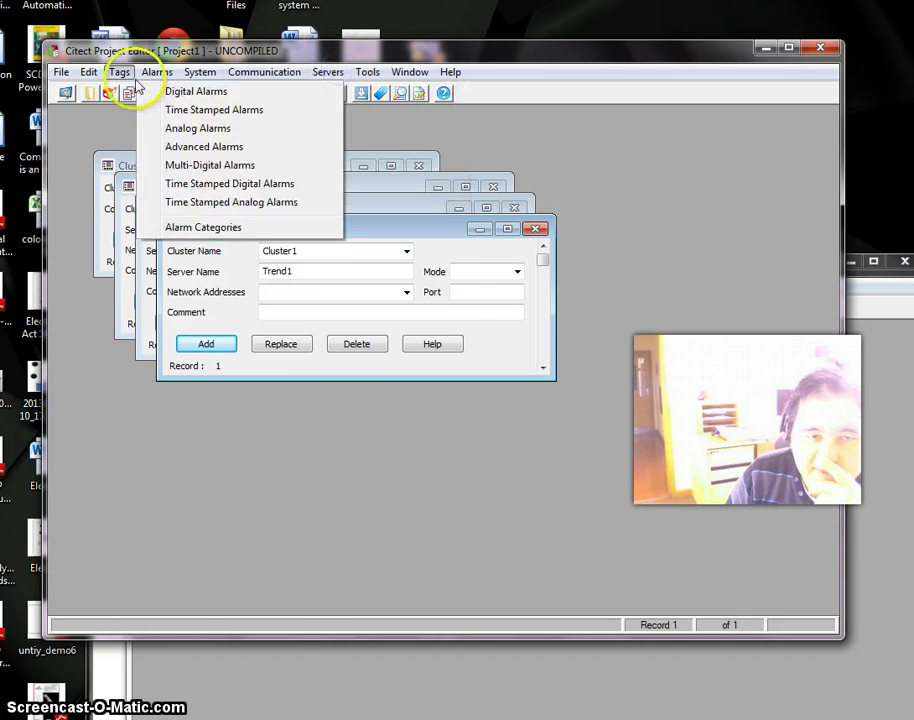
- Pack Project1, then look through the Servers and Communication menus
{"action": "mouse_move", "coordinate": [63, 75]}
{"action": "left_click", "coordinate": [88, 146]}
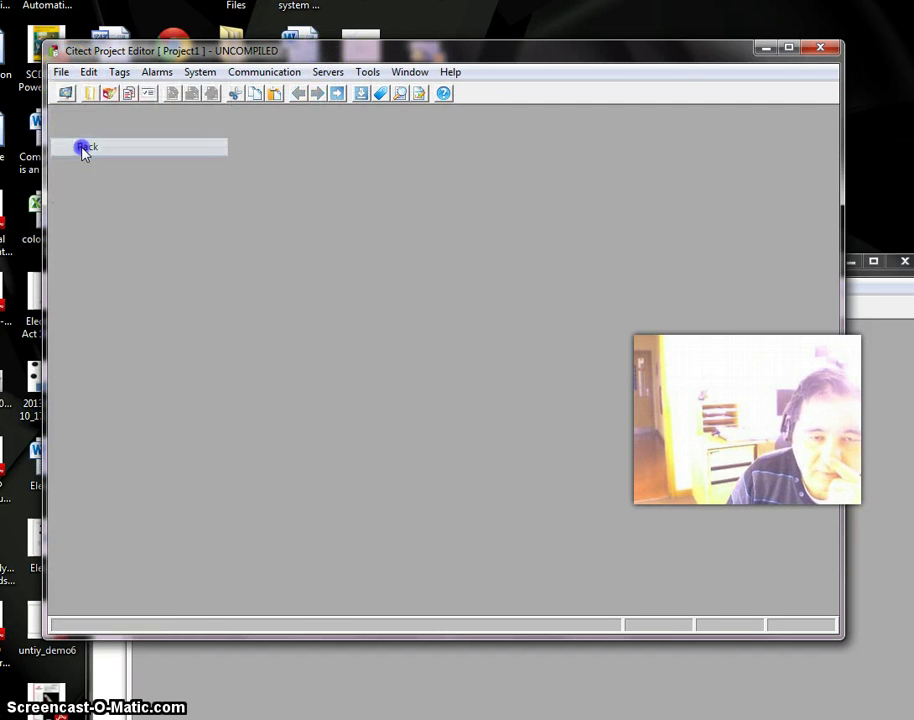
{"action": "left_click", "coordinate": [326, 73]}
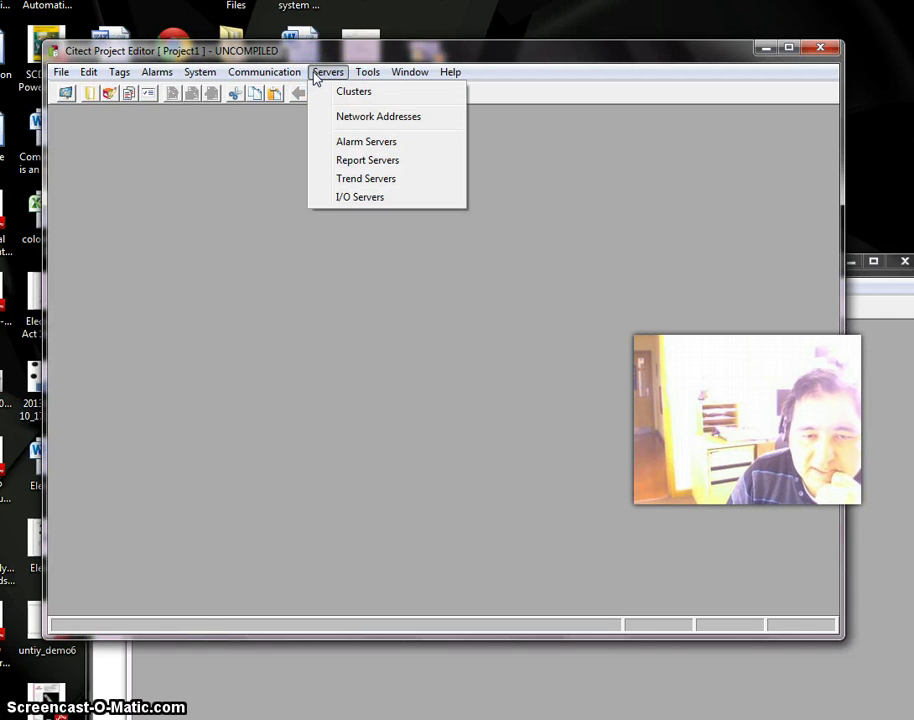
{"action": "left_click", "coordinate": [279, 74]}
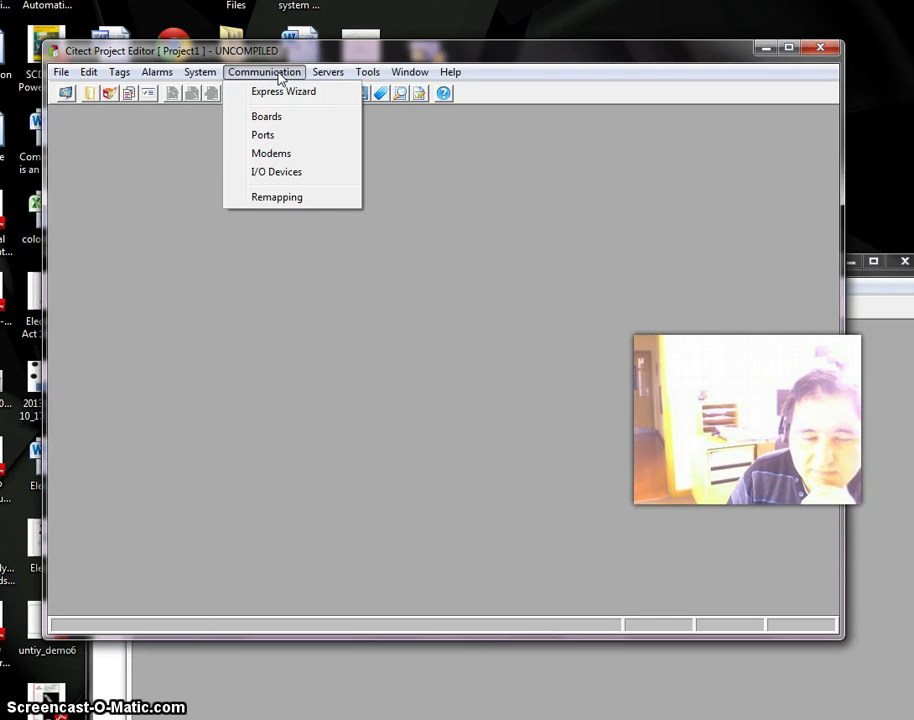
{"action": "left_click", "coordinate": [283, 96]}
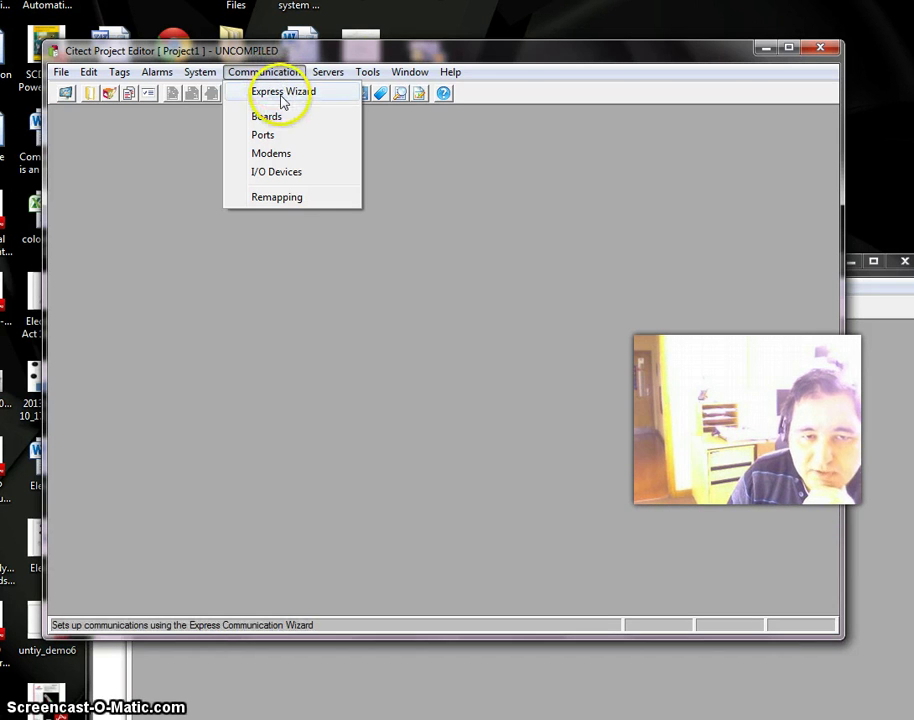
- Launch the Express Communications Wizard and keep IOServer as the I/O server name
{"action": "left_click", "coordinate": [279, 92]}
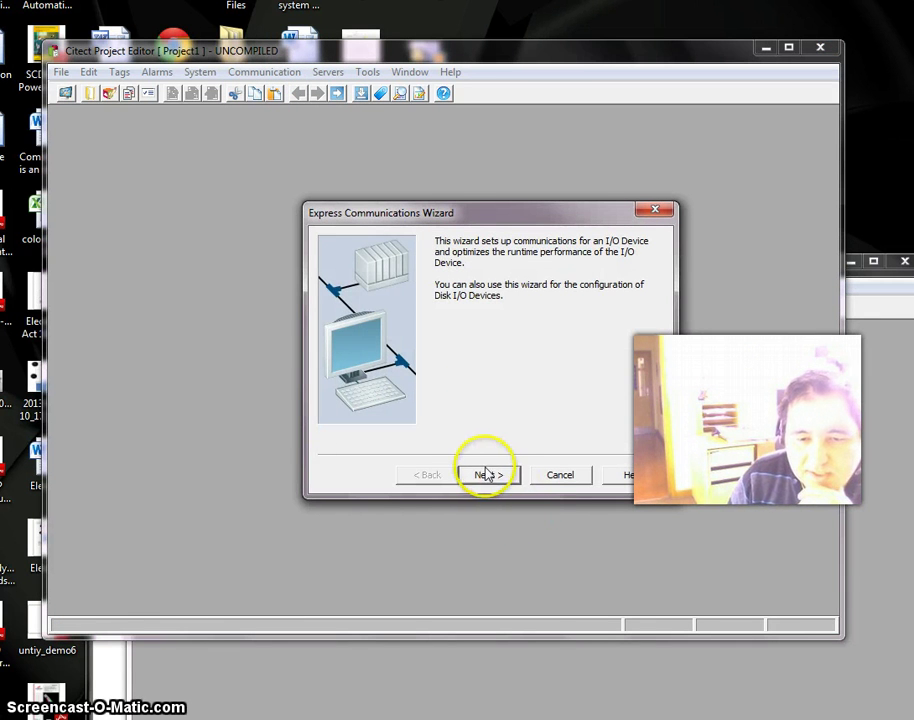
{"action": "left_click", "coordinate": [487, 476]}
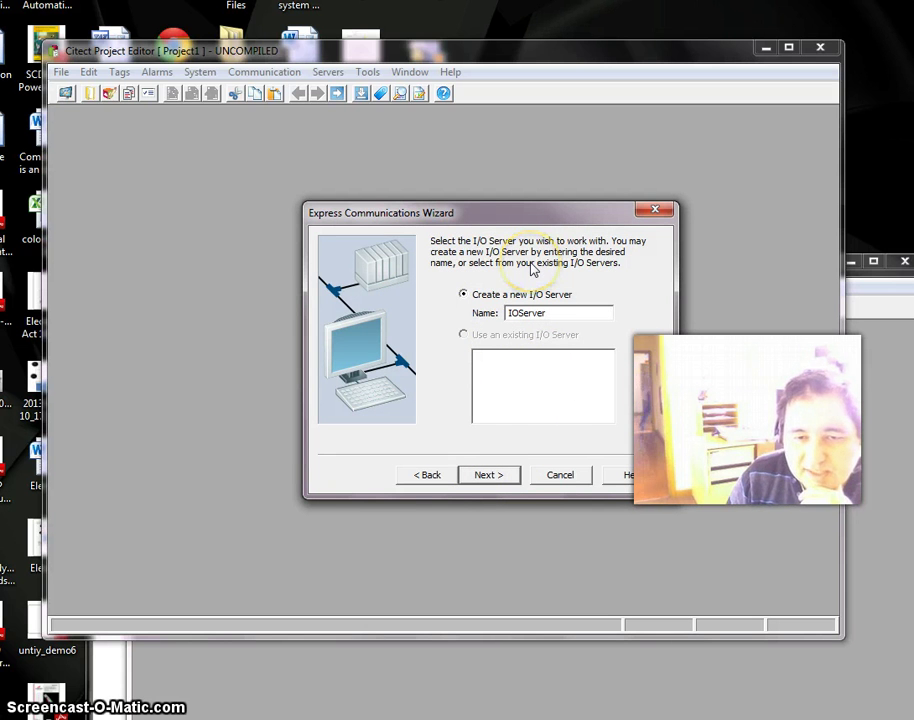
{"action": "left_click", "coordinate": [518, 313]}
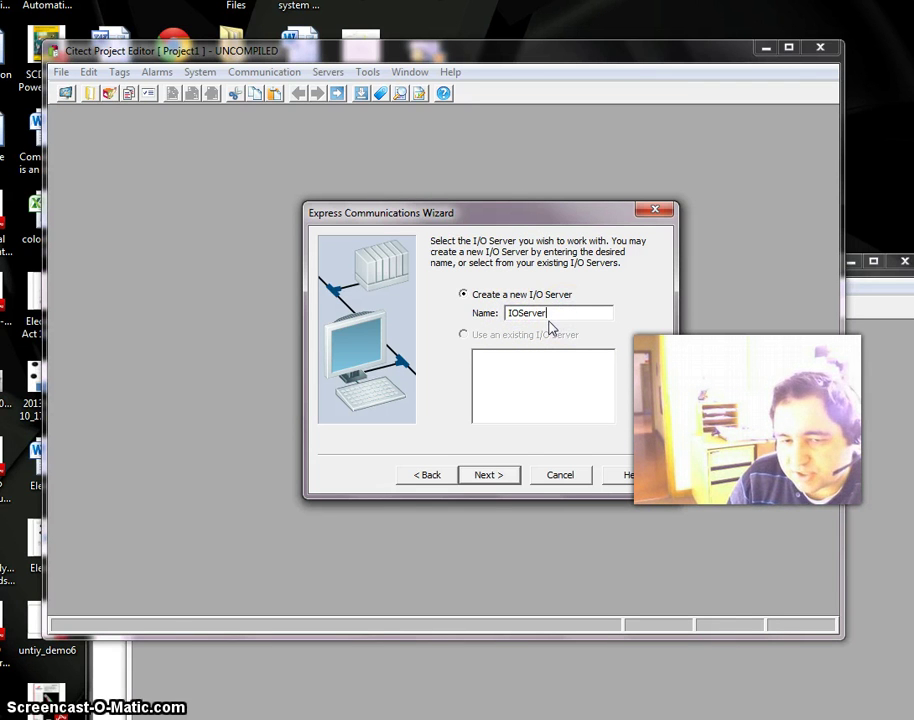
{"action": "left_click", "coordinate": [492, 474]}
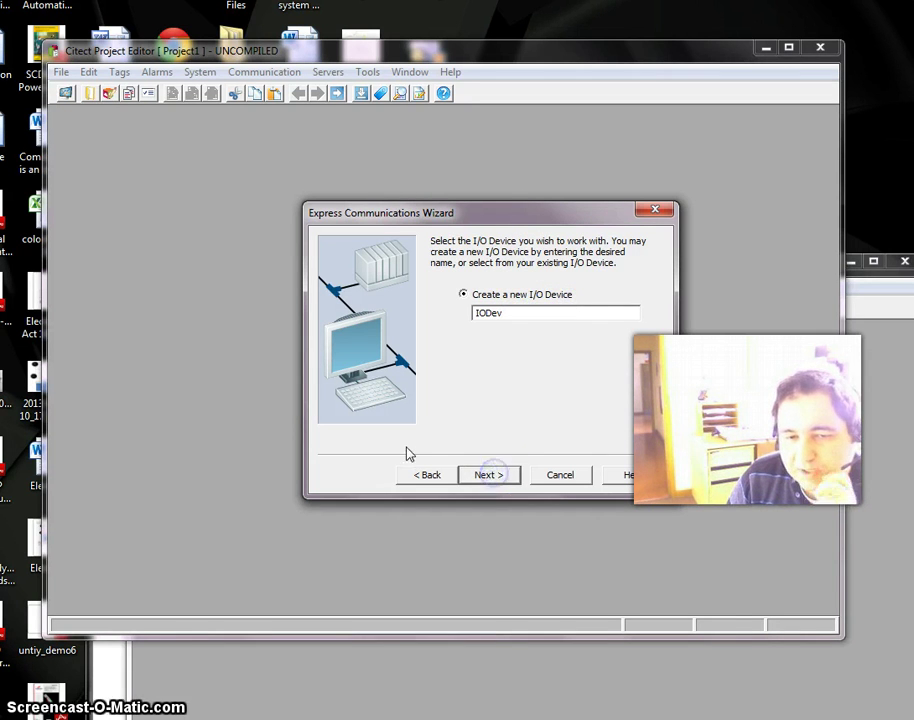
- Rename the new I/O device from IODev to PLC1 and continue to the device type
{"action": "left_click", "coordinate": [522, 312]}
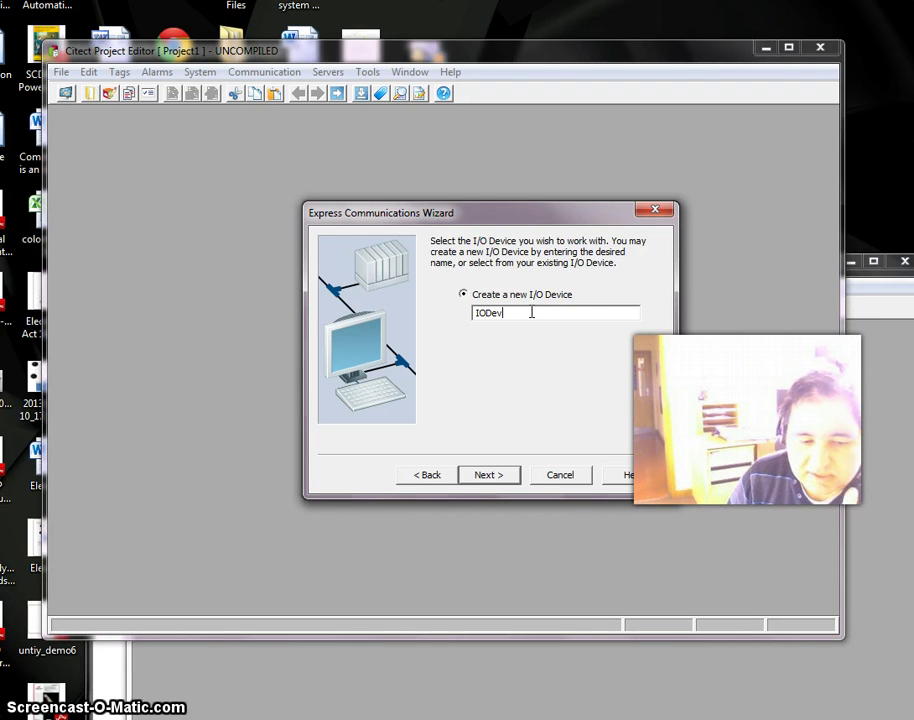
{"action": "left_click_drag", "start_coordinate": [530, 312], "coordinate": [437, 312]}
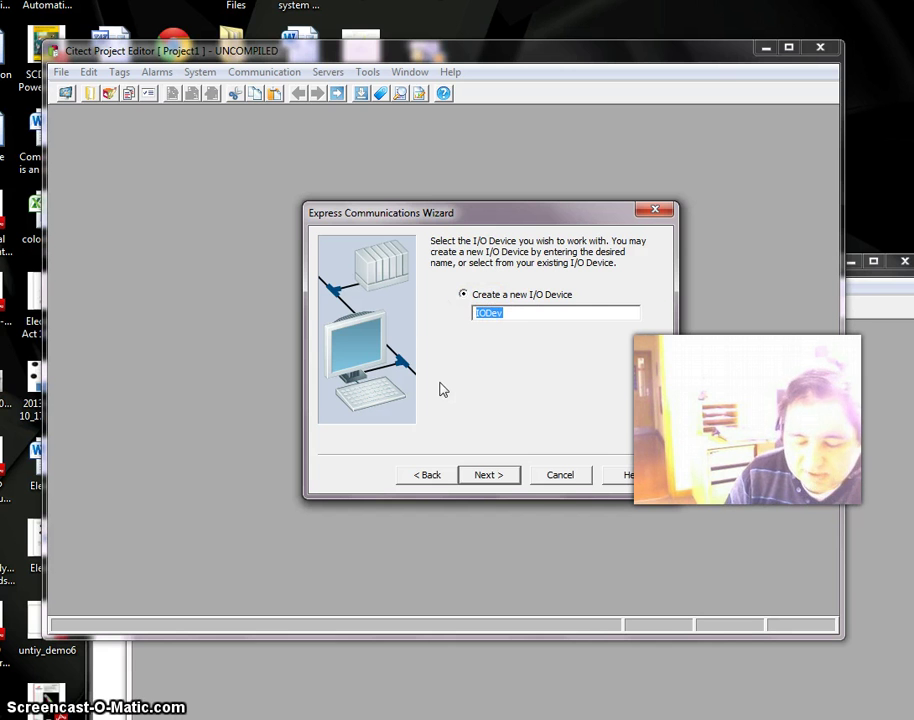
{"action": "type", "text": "PLC1"}
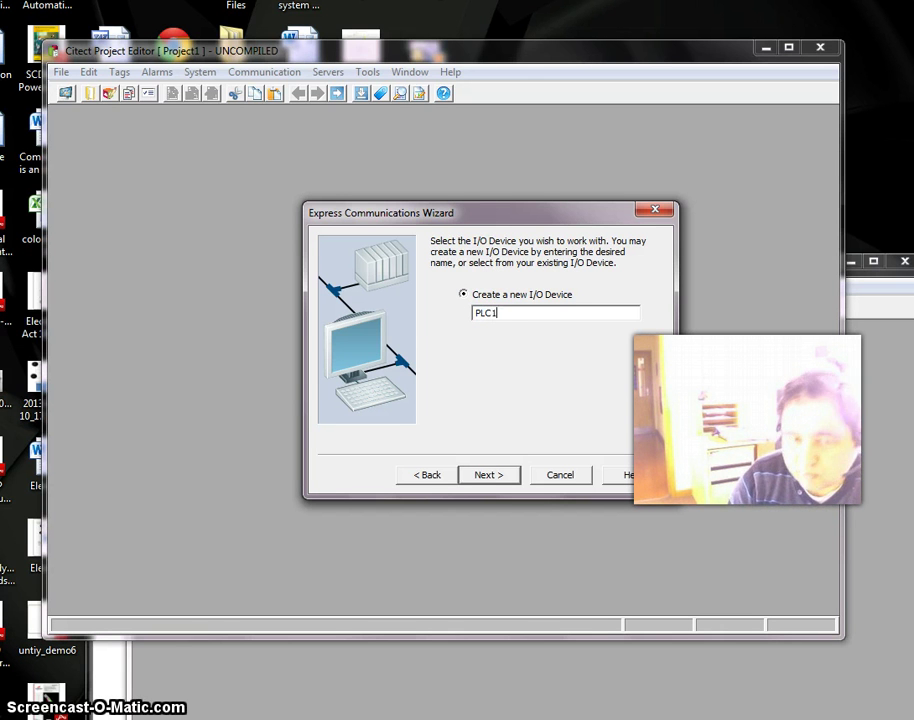
{"action": "left_click", "coordinate": [488, 475]}
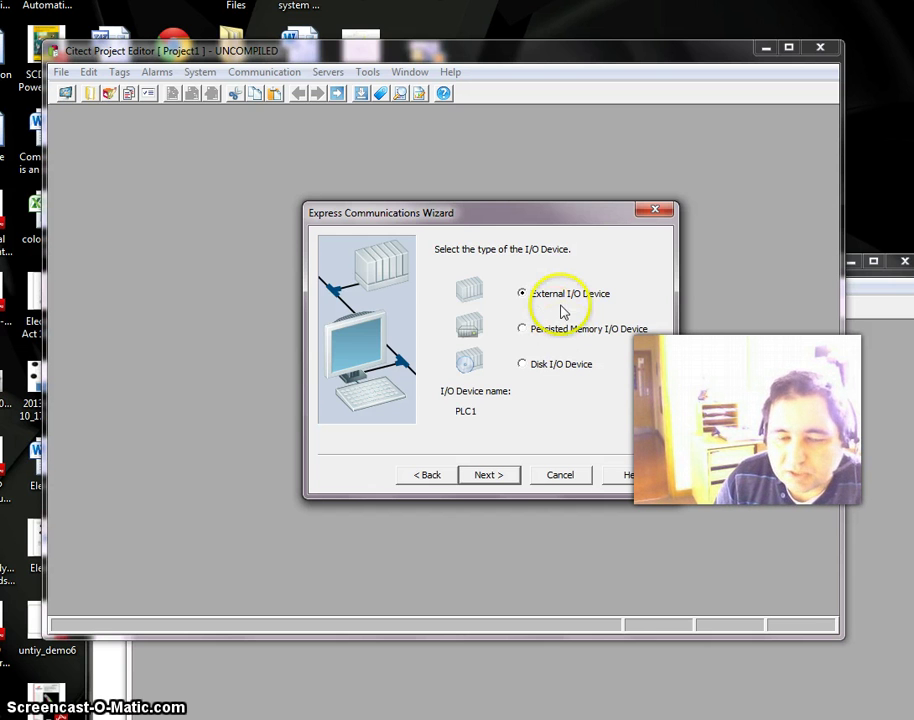
- Keep External I/O Device as PLC1's device type and continue
{"action": "left_click", "coordinate": [497, 479]}
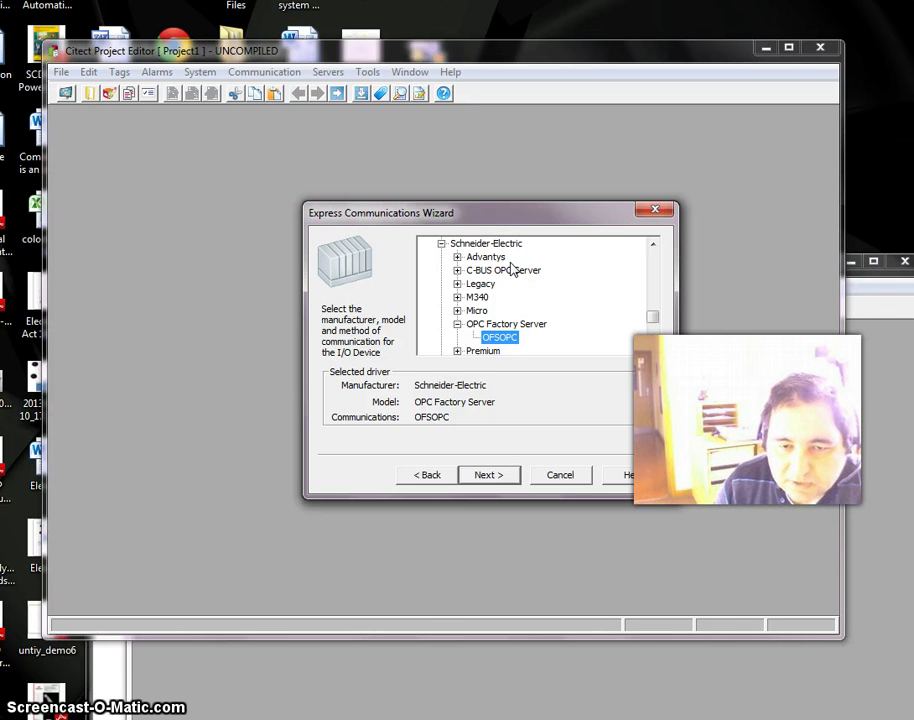
- Choose the Schneider-Electric M340 Modbus/TCP (Ethernet) driver for PLC1
{"action": "double_click", "coordinate": [477, 297]}
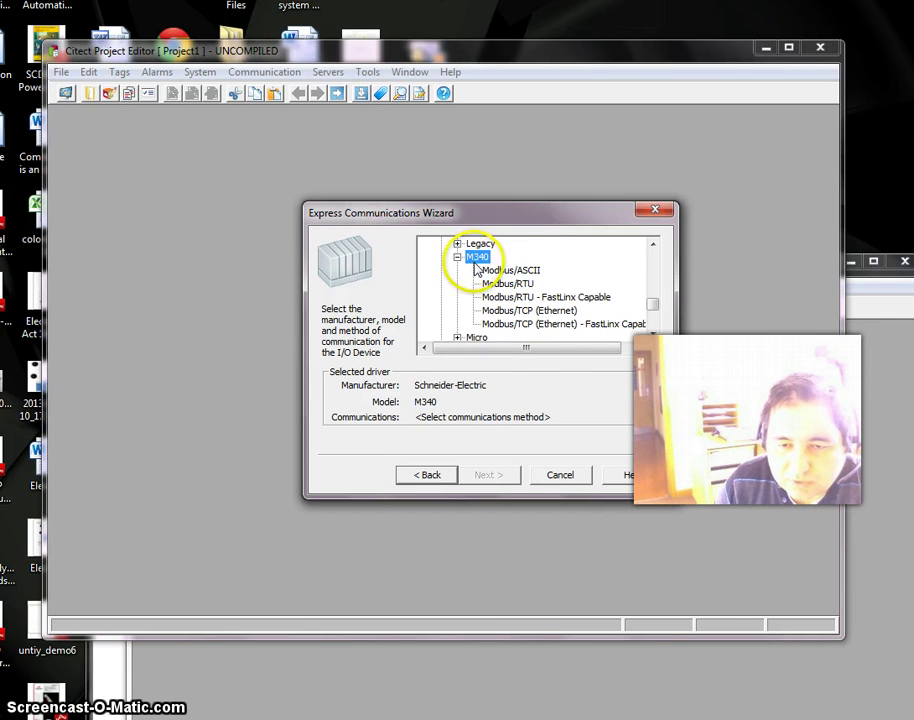
{"action": "left_click", "coordinate": [527, 352]}
{"action": "left_click_drag", "start_coordinate": [527, 352], "coordinate": [563, 343]}
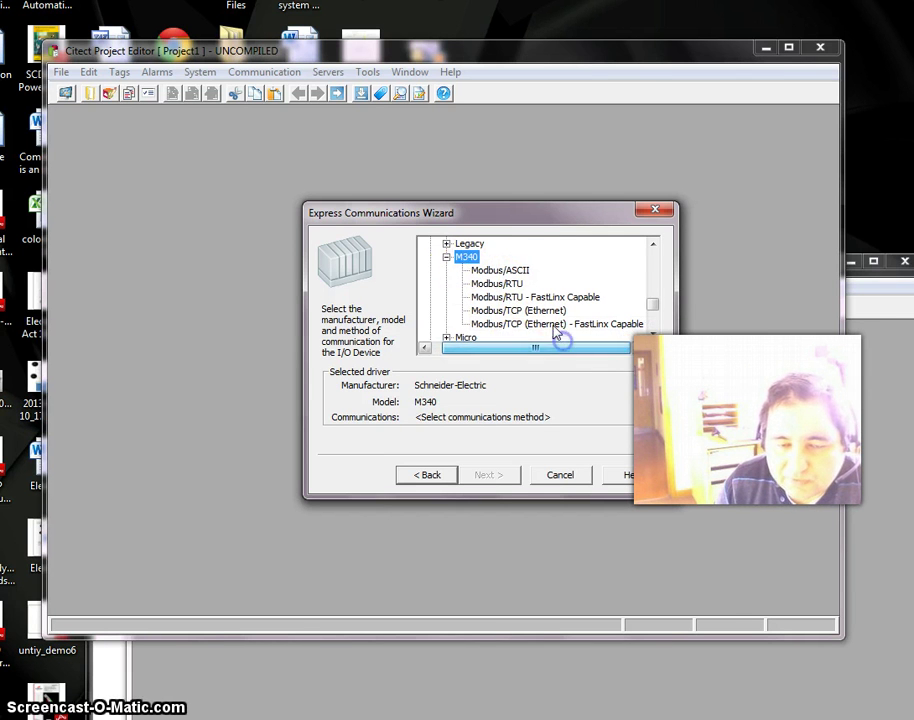
{"action": "left_click", "coordinate": [476, 280]}
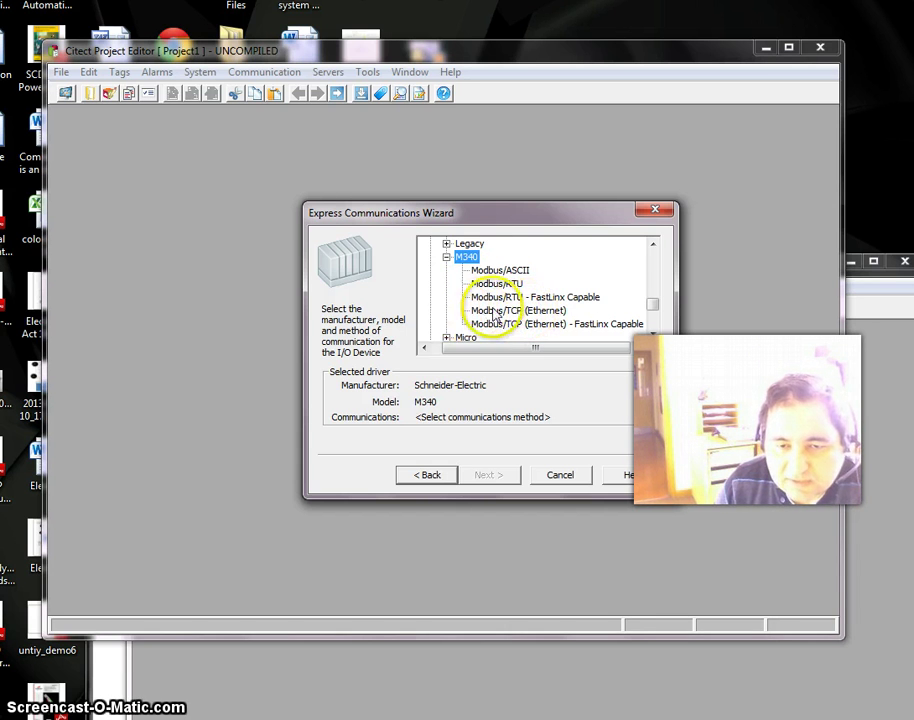
{"action": "left_click", "coordinate": [538, 312]}
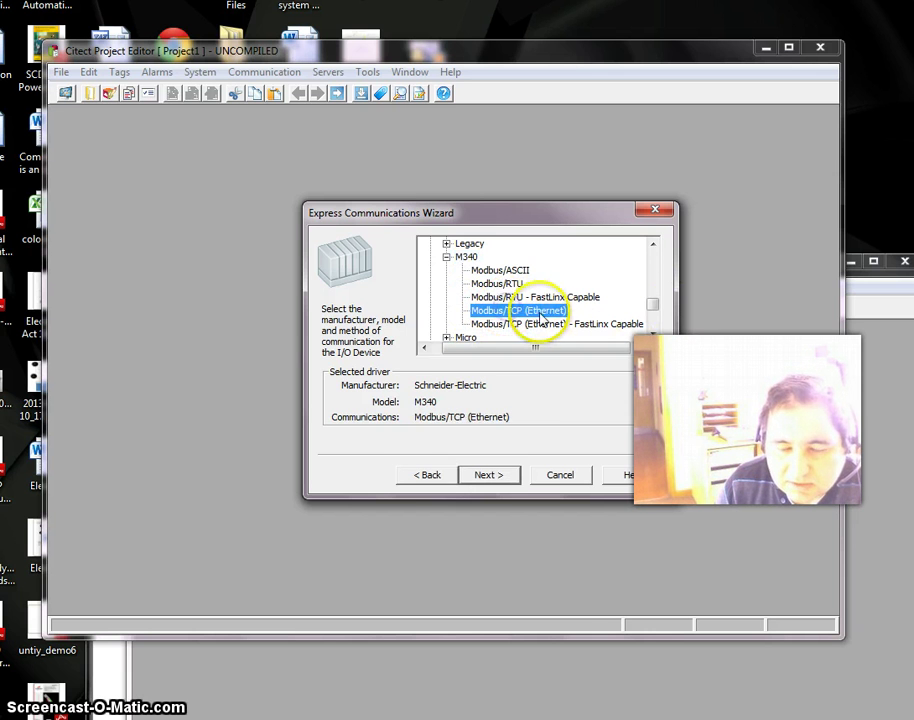
{"action": "left_click", "coordinate": [481, 476]}
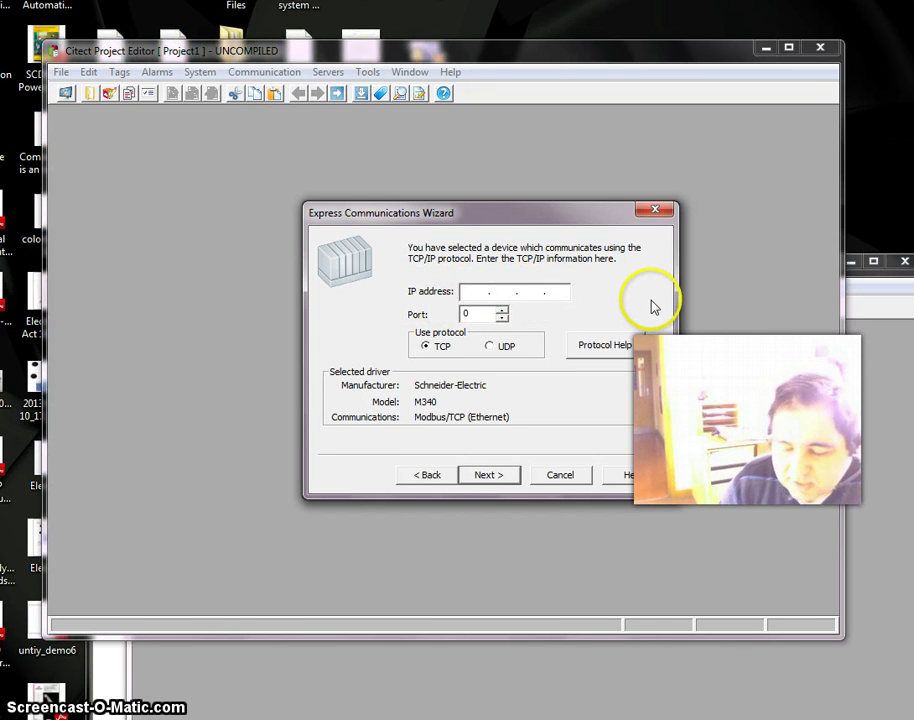
- Set PLC1's IP address to 192.168.1.59 using the TCP protocol
{"action": "type", "text": "192 . 16 . ."}
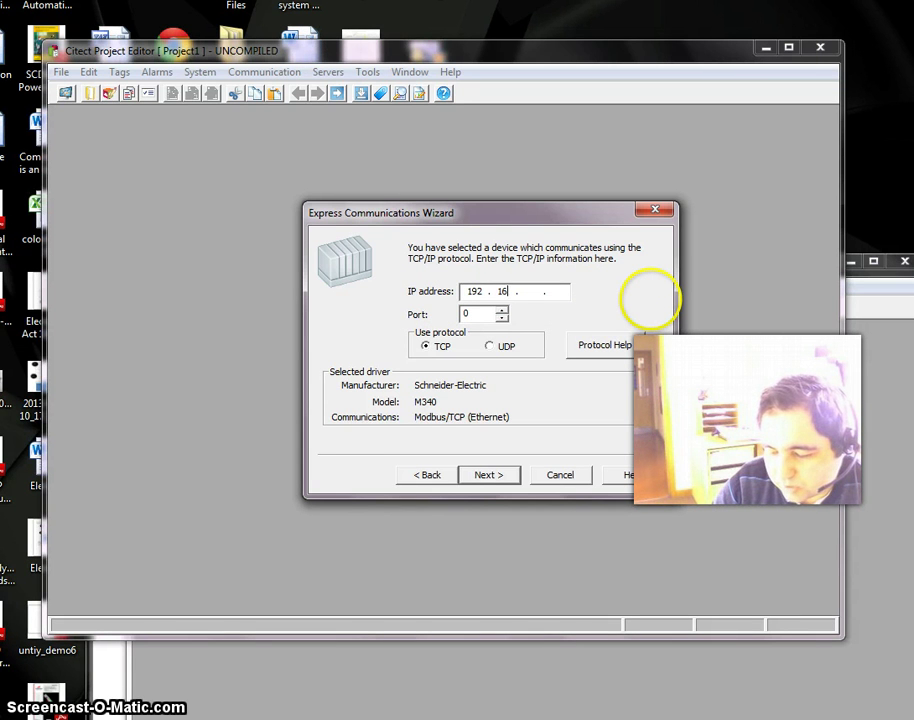
{"action": "type", "text": "1681"}
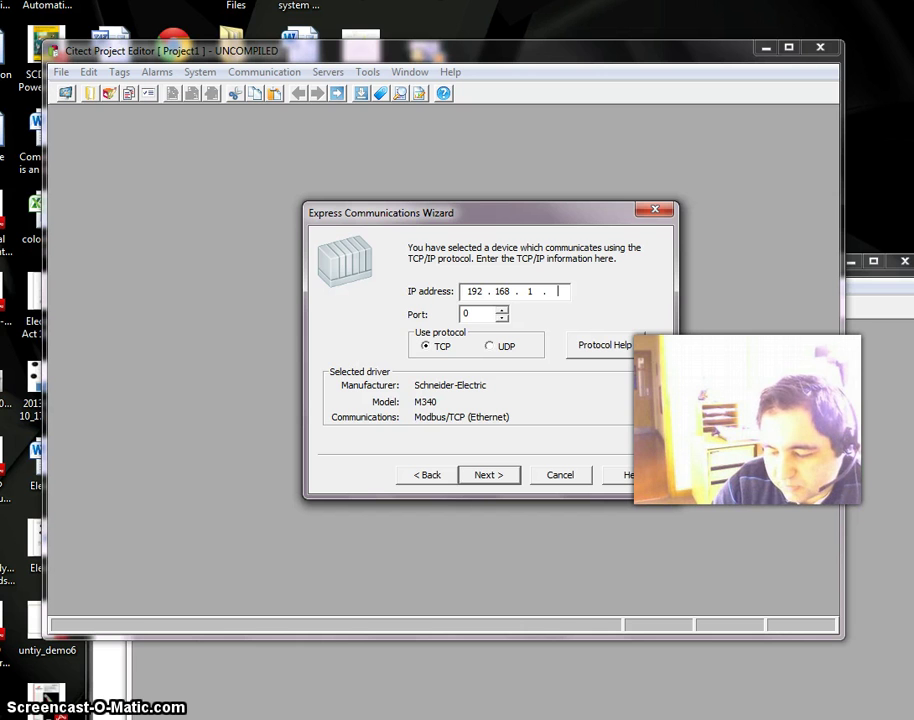
{"action": "type", "text": "59"}
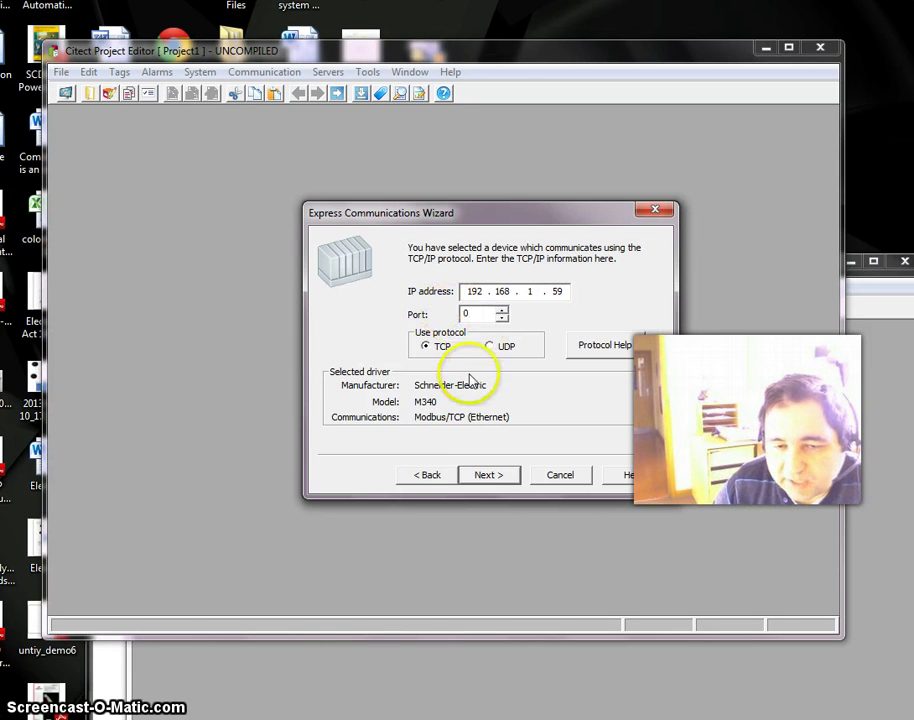
{"action": "left_click", "coordinate": [428, 346]}
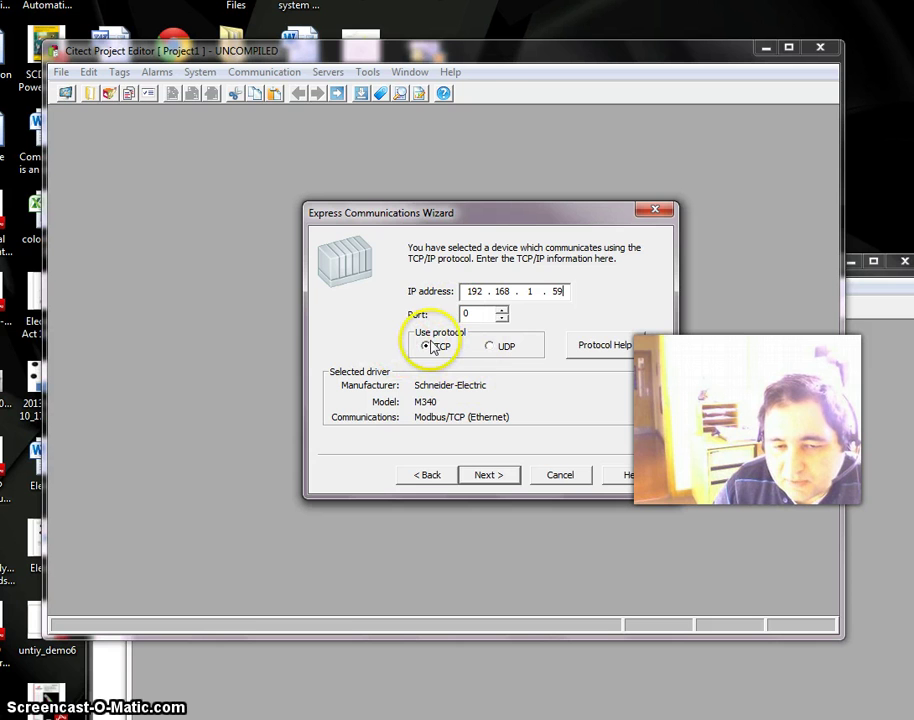
{"action": "left_click", "coordinate": [487, 475]}
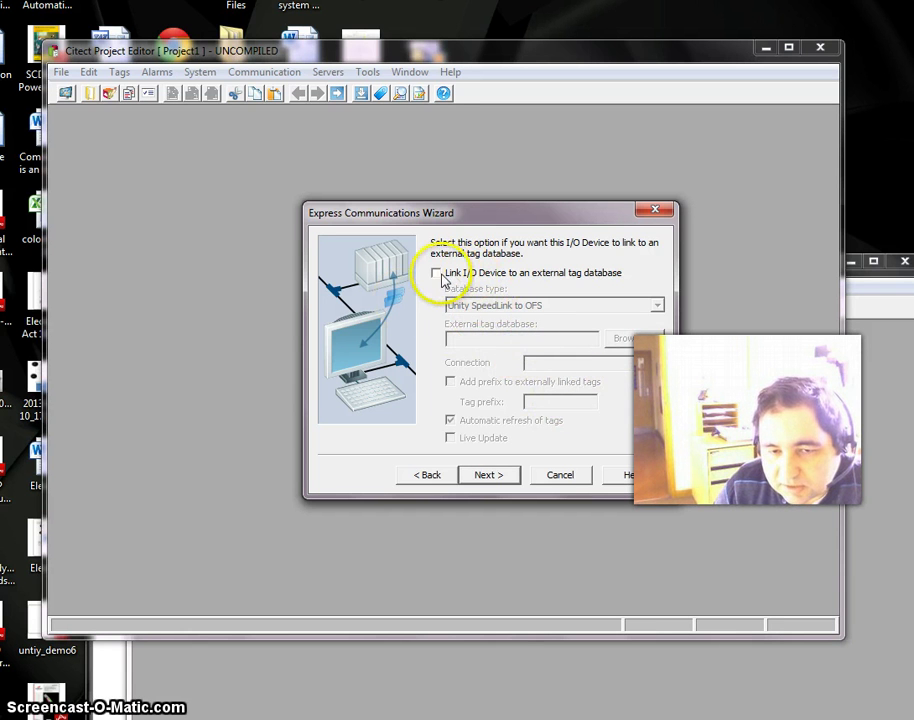
- Leave PLC1 unlinked to an external tag database and finish the wizard
{"action": "left_click", "coordinate": [437, 273]}
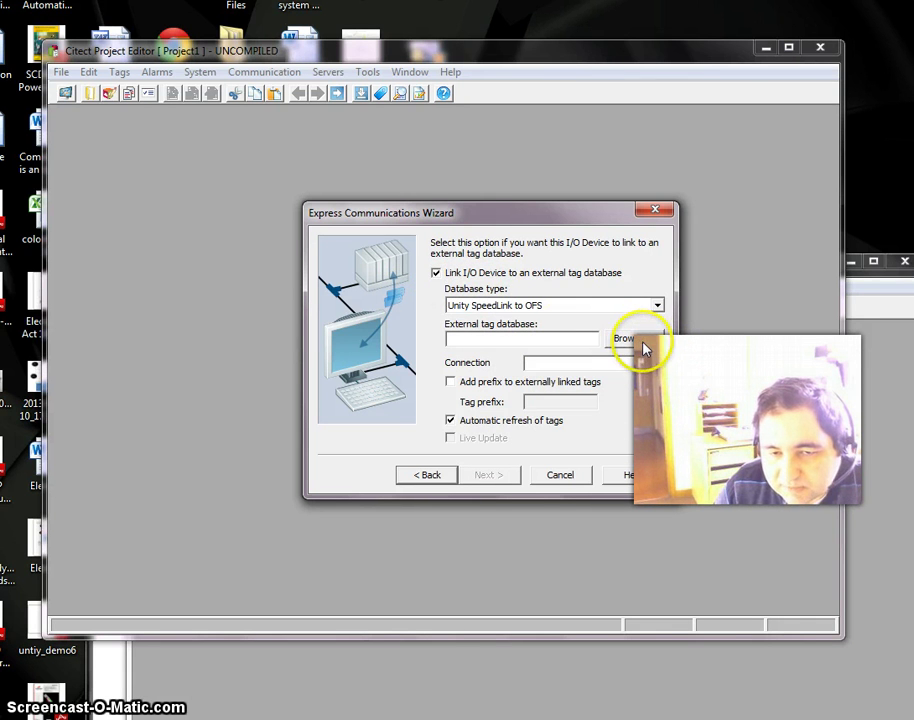
{"action": "left_click", "coordinate": [437, 273]}
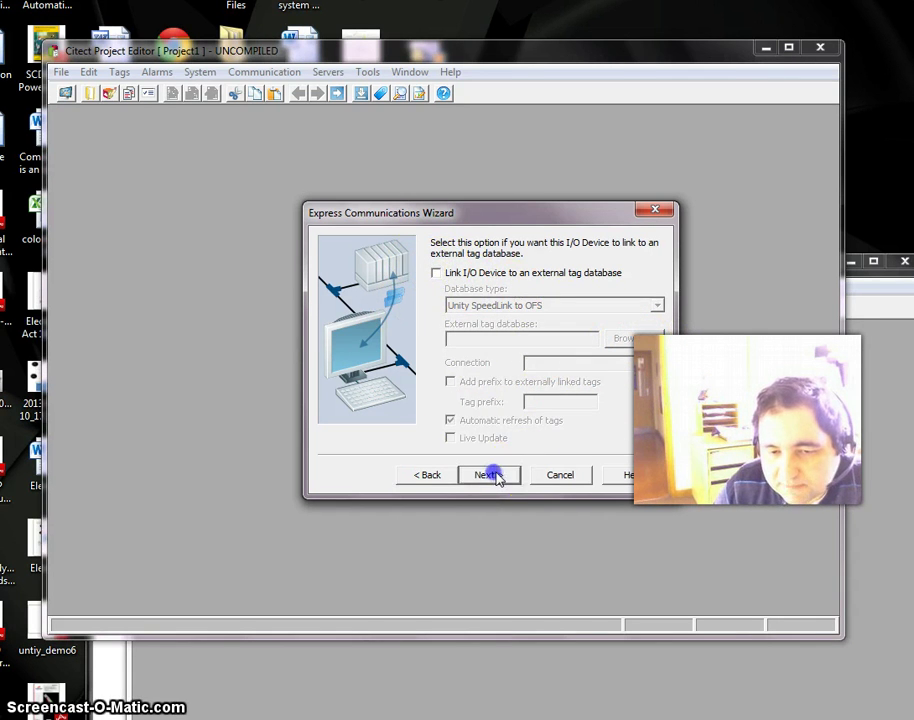
{"action": "left_click", "coordinate": [492, 475]}
{"action": "left_click", "coordinate": [501, 479]}
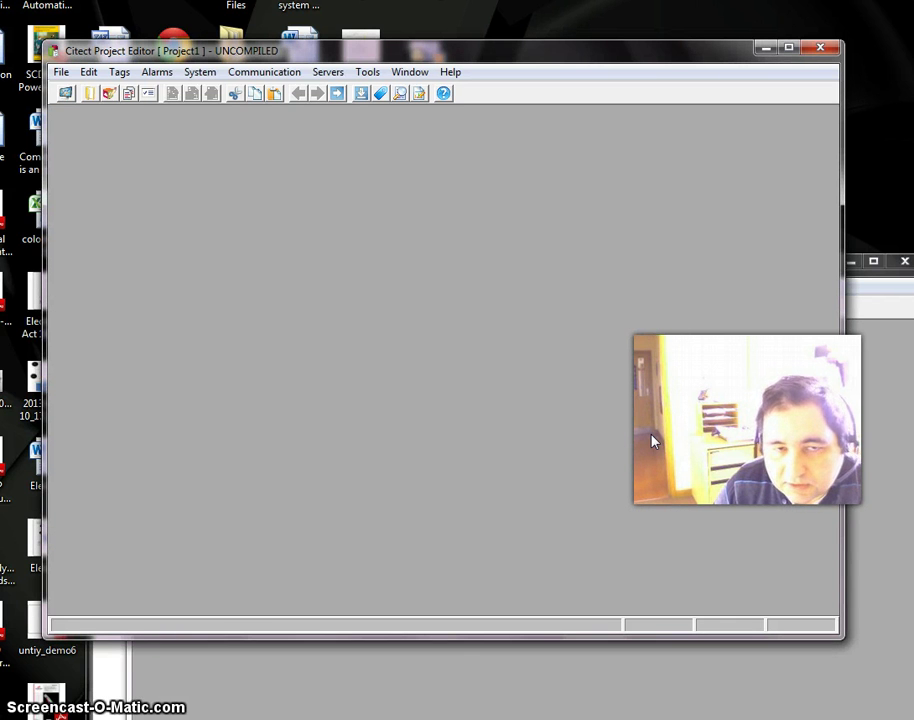
- Pack Project1 from the File menu
{"action": "left_click", "coordinate": [319, 378]}
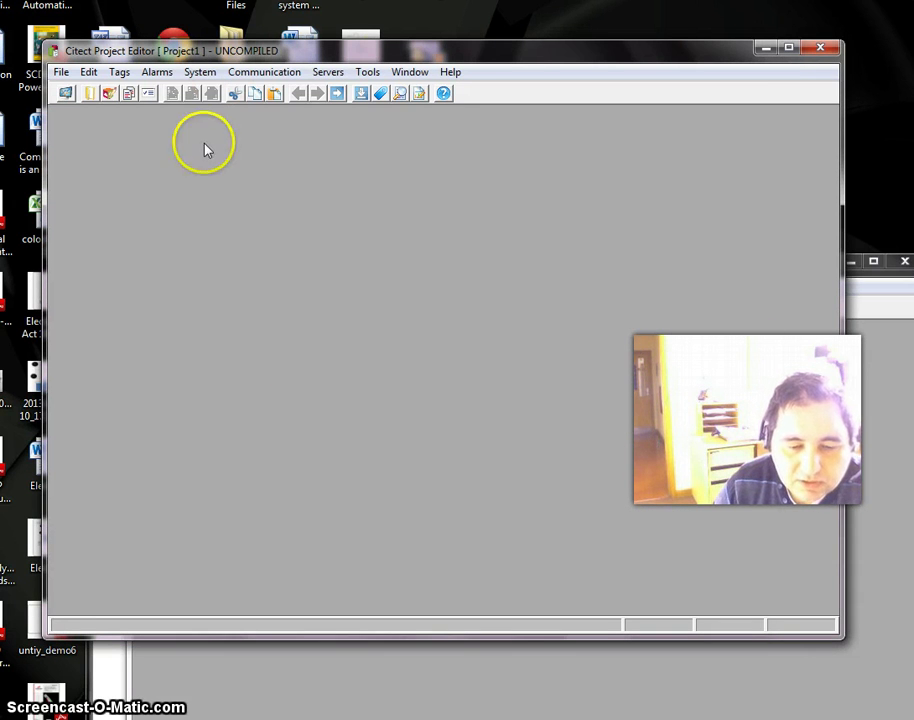
{"action": "left_click", "coordinate": [60, 73]}
{"action": "left_click_drag", "start_coordinate": [122, 174], "coordinate": [93, 155]}
{"action": "left_click", "coordinate": [93, 155]}
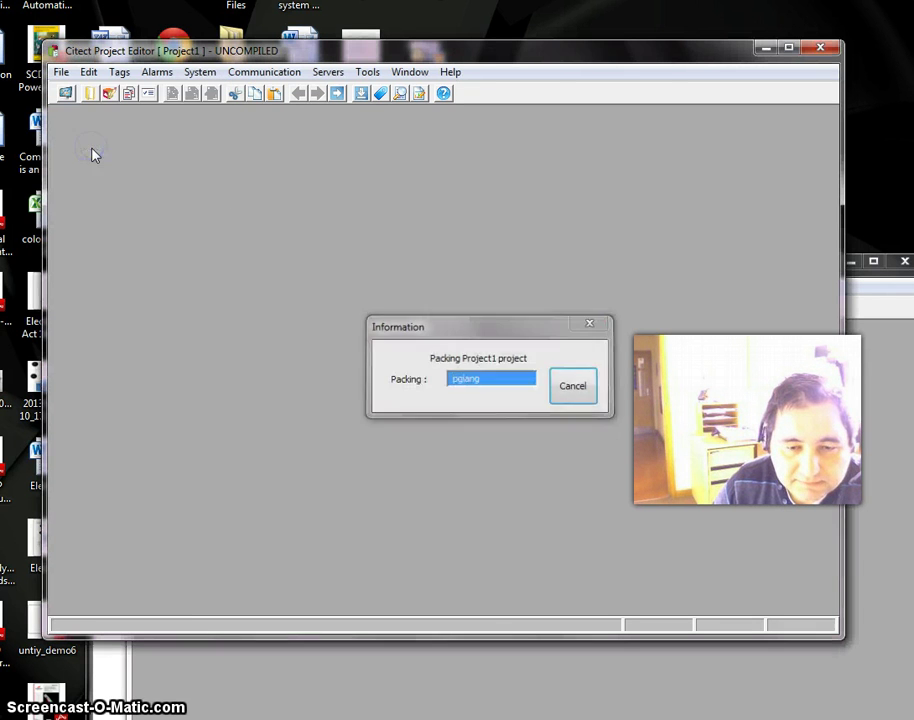
- Compile Project1 and dismiss the successful compilation message with 0 warnings
{"action": "left_click", "coordinate": [61, 73]}
{"action": "left_click_drag", "start_coordinate": [62, 70], "coordinate": [82, 118]}
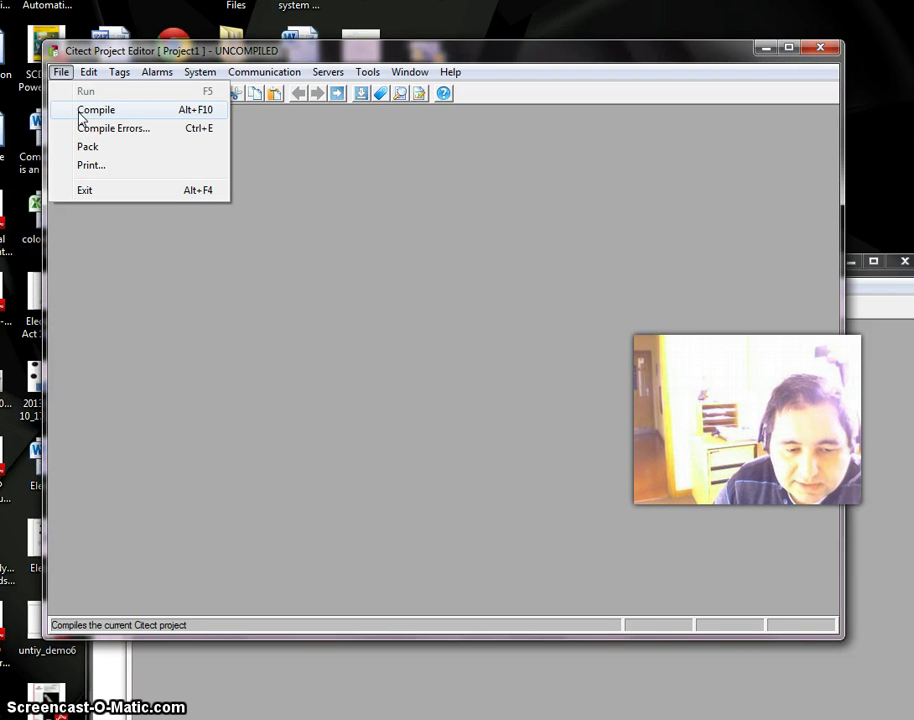
{"action": "left_click", "coordinate": [80, 114]}
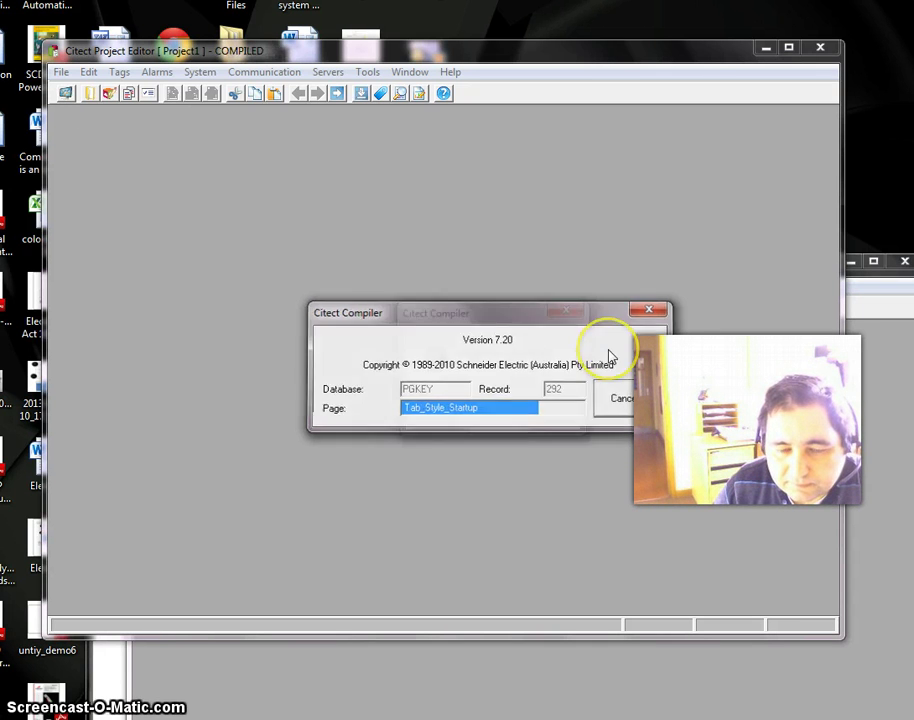
{"action": "left_click", "coordinate": [543, 416]}
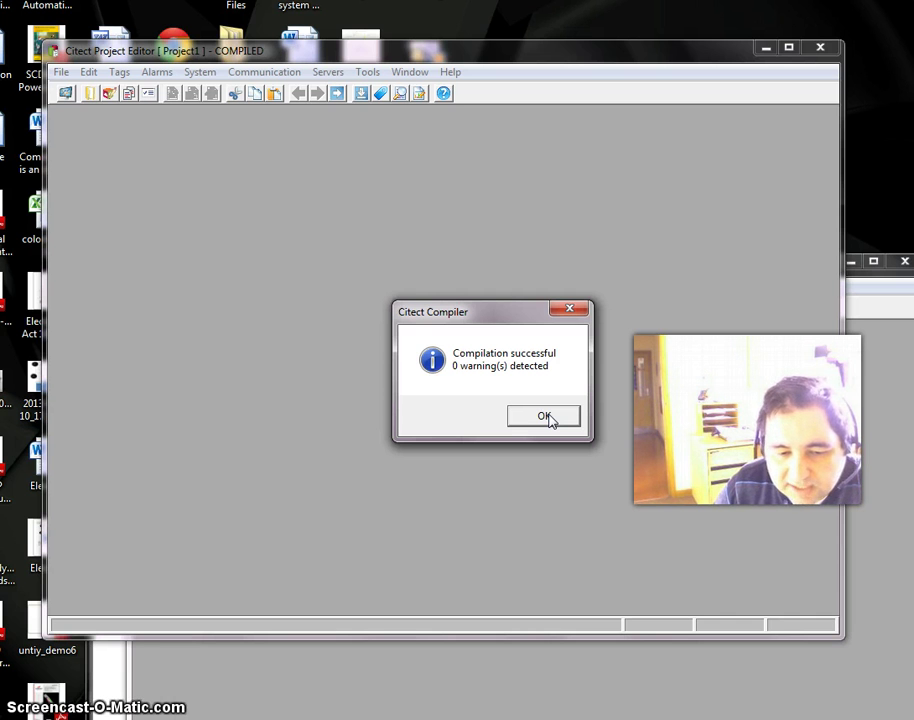
{"action": "left_click", "coordinate": [546, 417]}
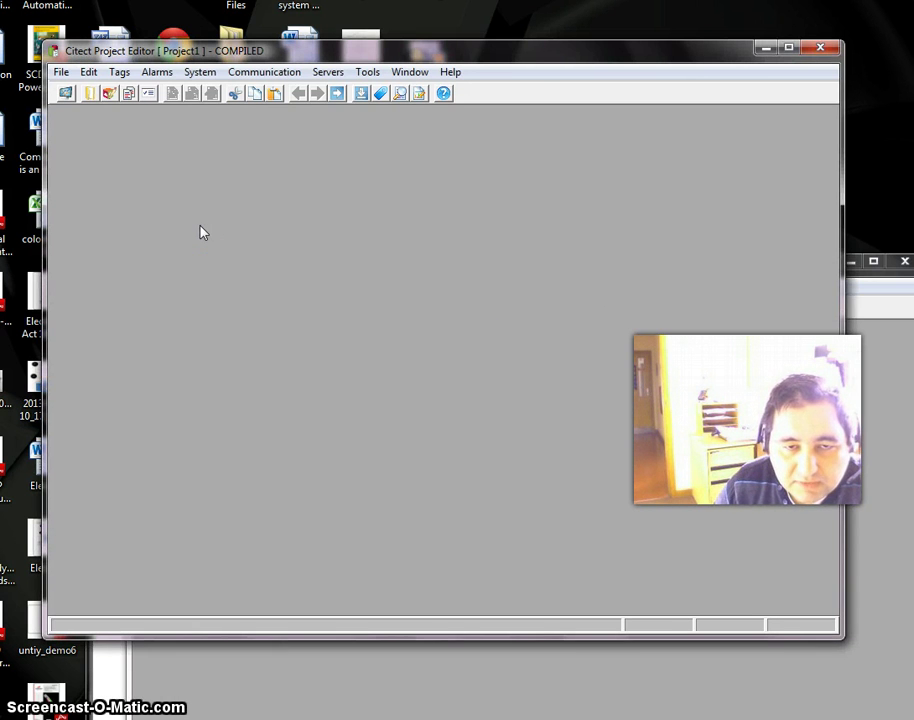
- Open the Variable Tags form from the Tags menu after browsing the Alarms and System menus
{"action": "left_click", "coordinate": [155, 80]}
{"action": "left_click", "coordinate": [199, 76]}
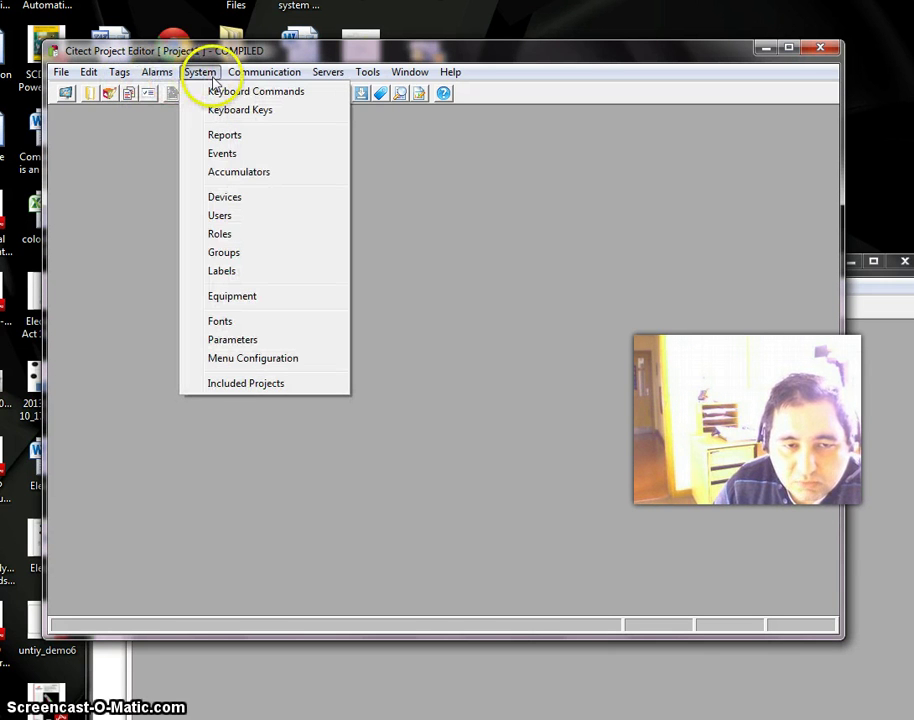
{"action": "mouse_move", "coordinate": [116, 84]}
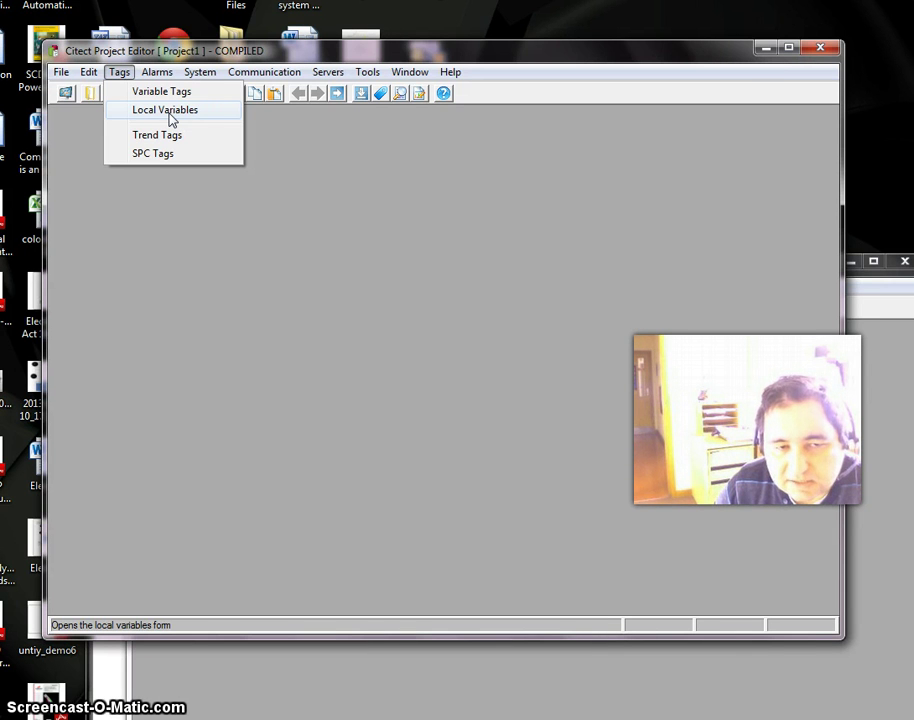
{"action": "left_click", "coordinate": [155, 94]}
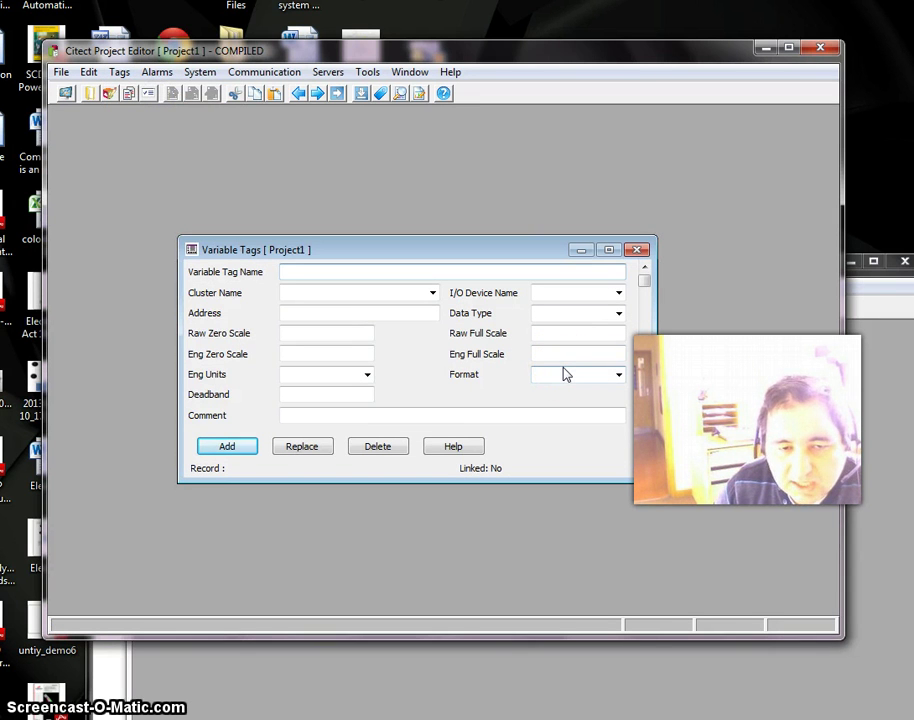
- Name the new variable tag Motor_CMD1
{"action": "left_click", "coordinate": [266, 338]}
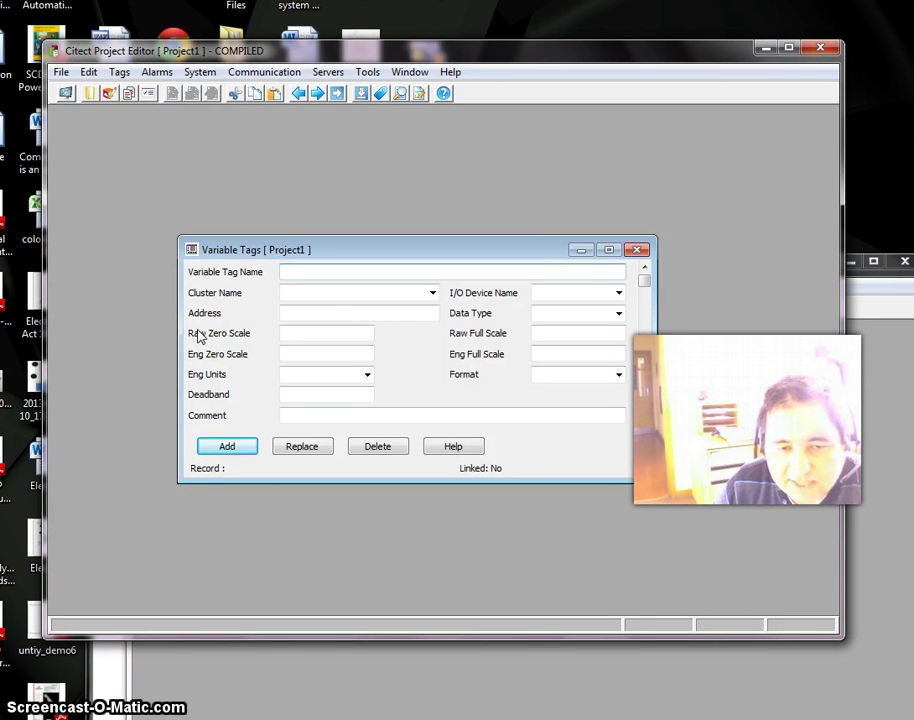
{"action": "left_click", "coordinate": [210, 334]}
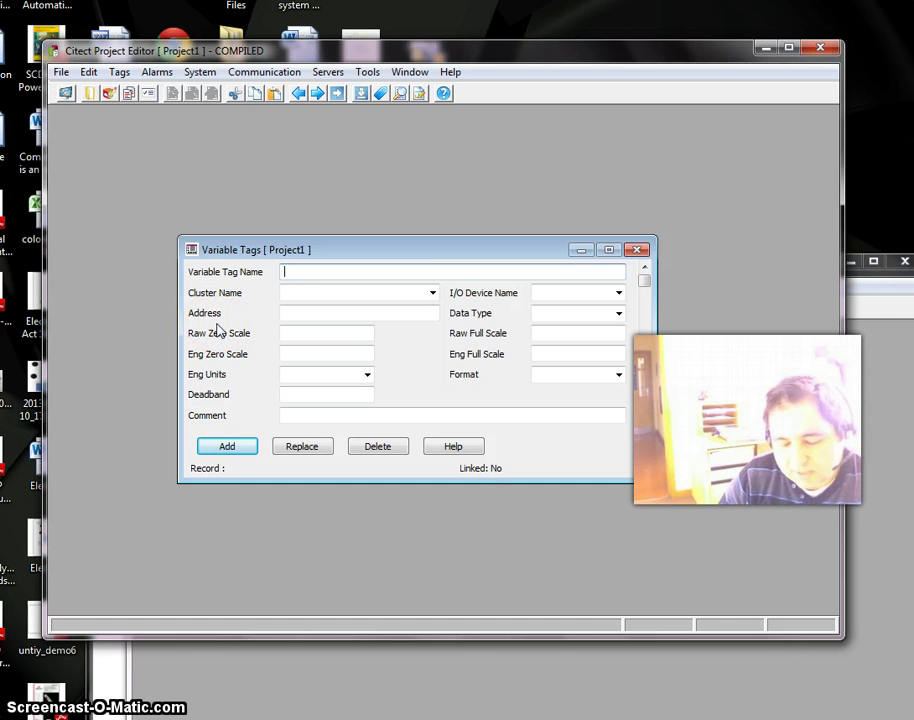
{"action": "type", "text": "Motor"}
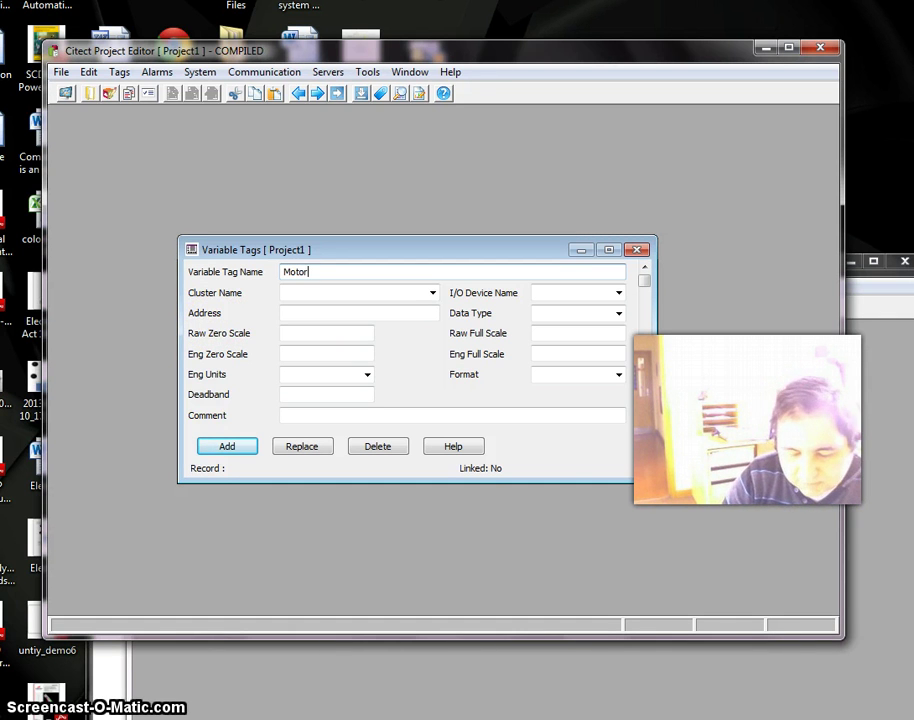
{"action": "type", "text": "_CMD"}
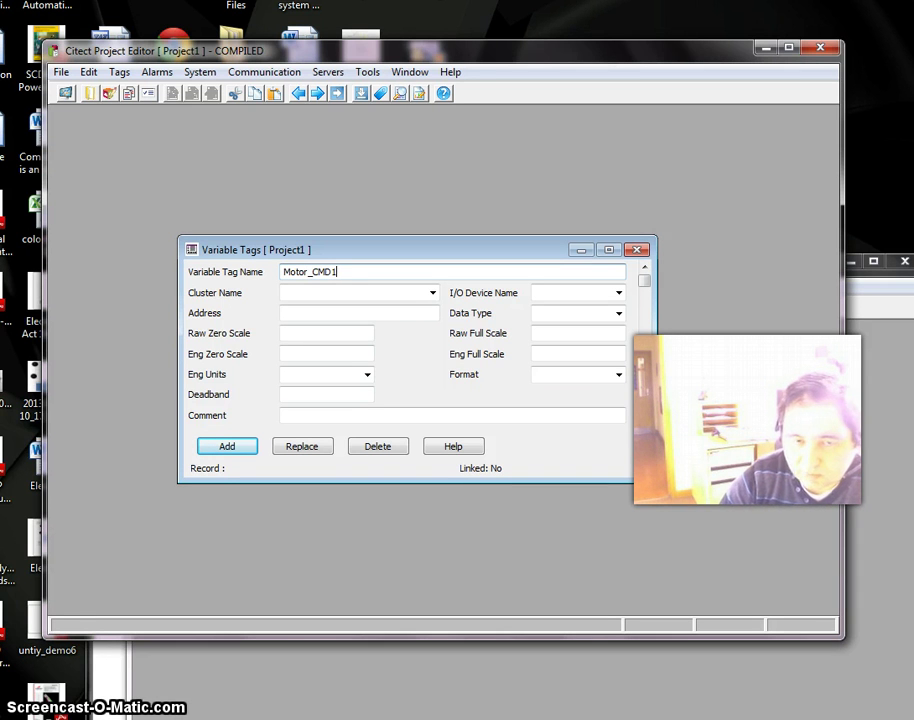
{"action": "type", "text": "1"}
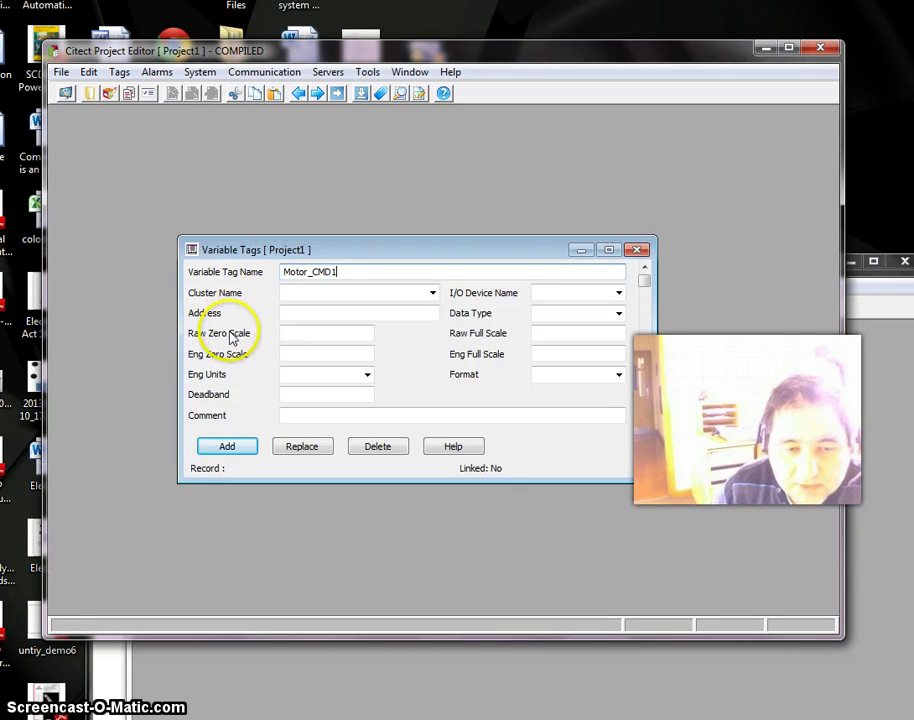
- Assign the tag to cluster Cluster1 and I/O device PLC1
{"action": "left_click", "coordinate": [432, 292]}
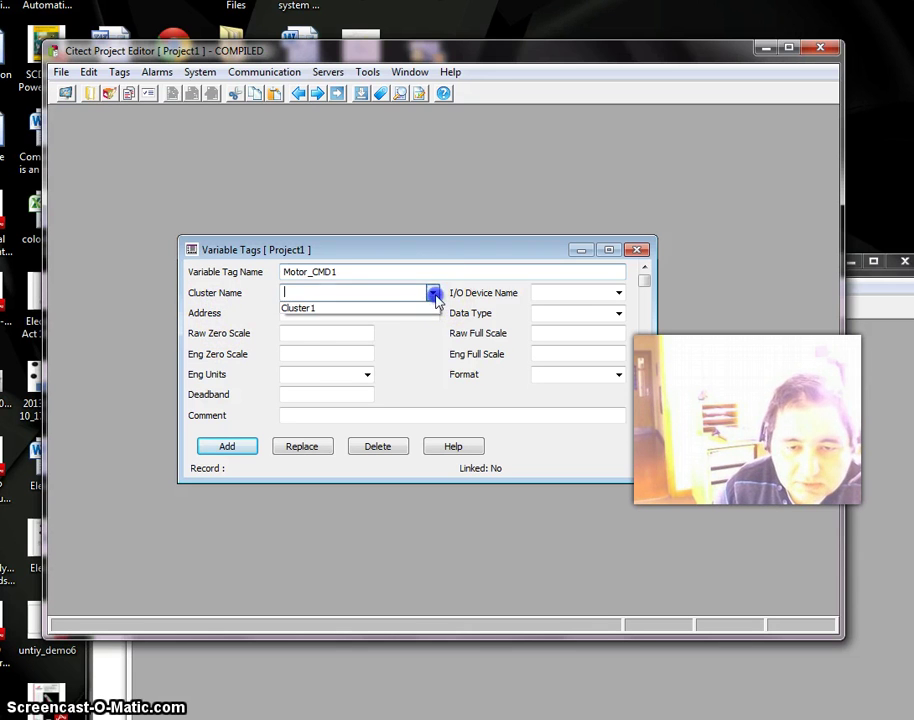
{"action": "left_click", "coordinate": [344, 308]}
{"action": "left_click", "coordinate": [327, 310]}
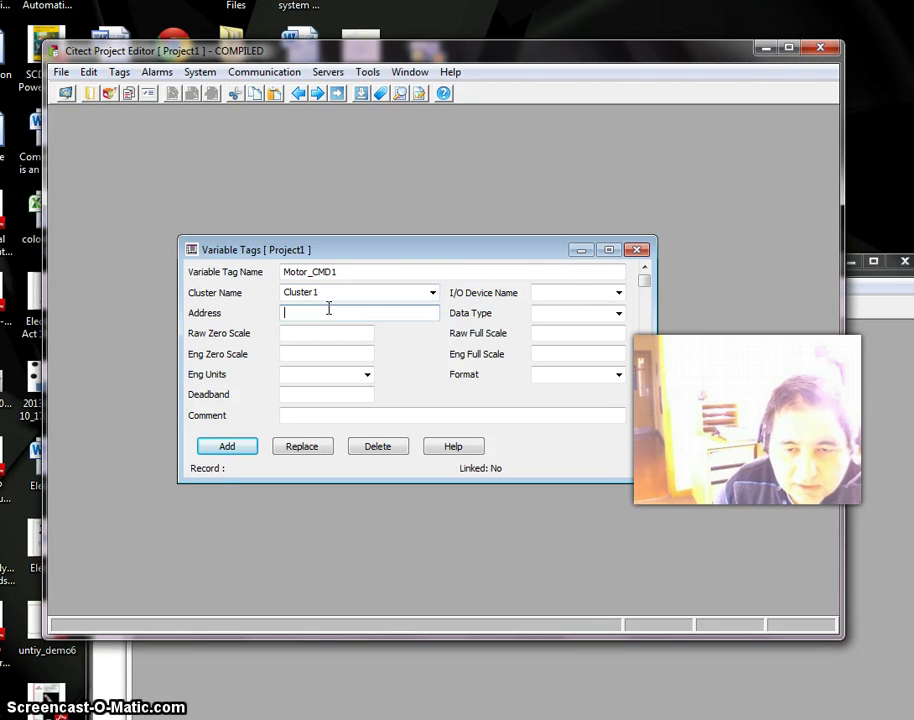
{"action": "left_click", "coordinate": [618, 293]}
{"action": "mouse_move", "coordinate": [473, 292]}
{"action": "left_mouse_down"}
{"action": "mouse_move", "coordinate": [457, 292]}
{"action": "mouse_move", "coordinate": [485, 312]}
{"action": "left_mouse_up"}
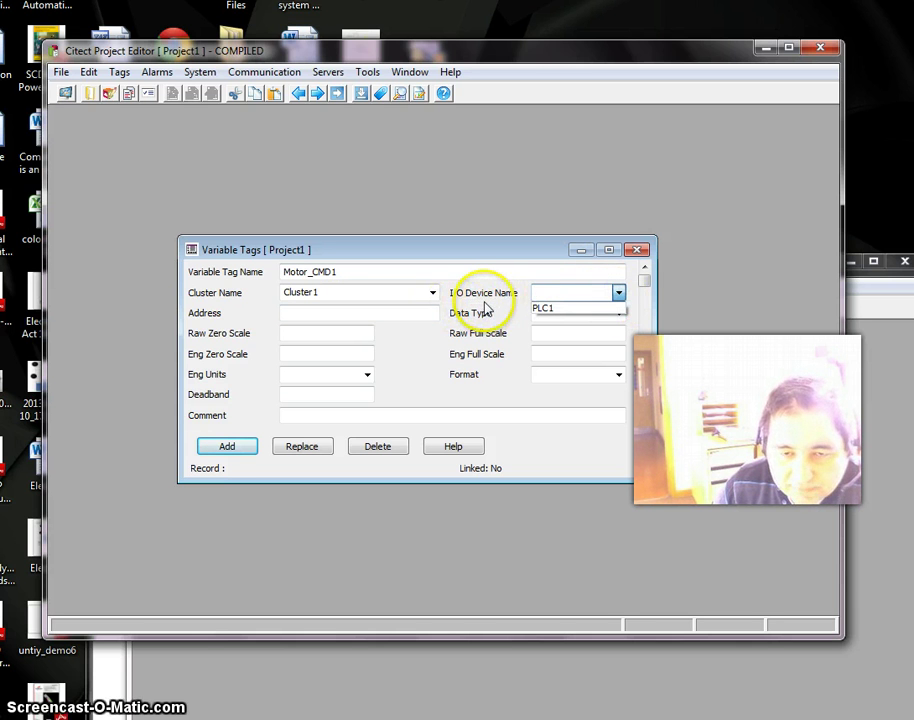
{"action": "left_click", "coordinate": [545, 310]}
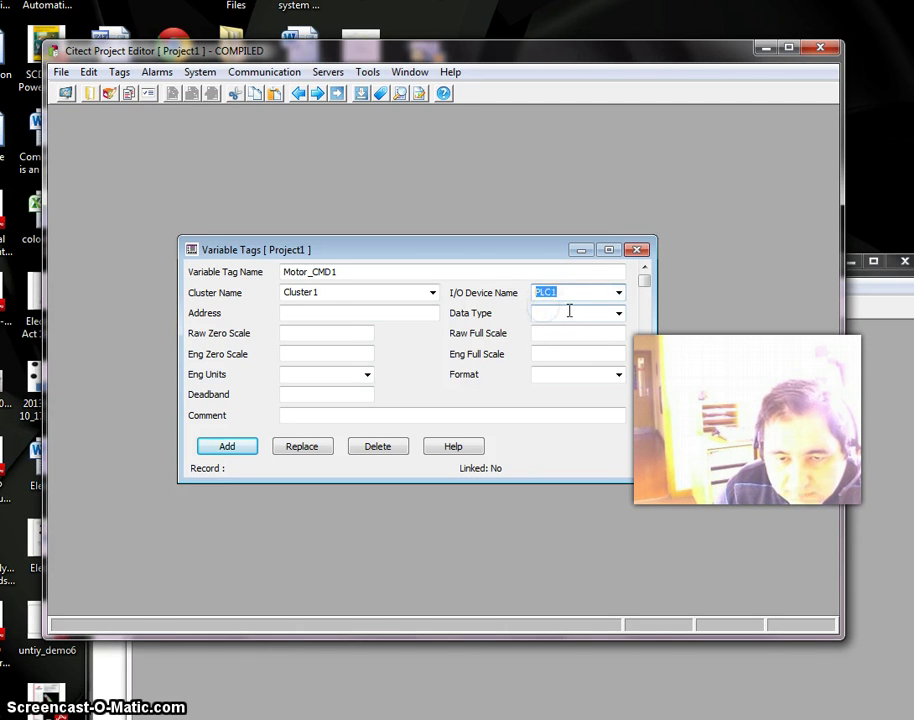
{"action": "left_click", "coordinate": [617, 312]}
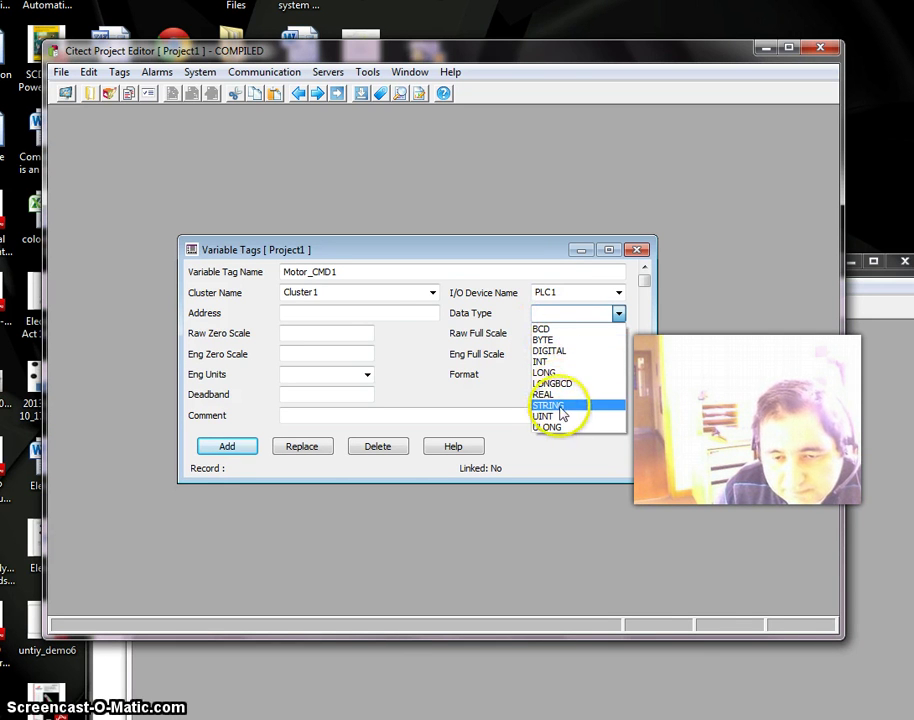
- Set the tag's data type to INT instead of DIGITAL
{"action": "left_click", "coordinate": [548, 350]}
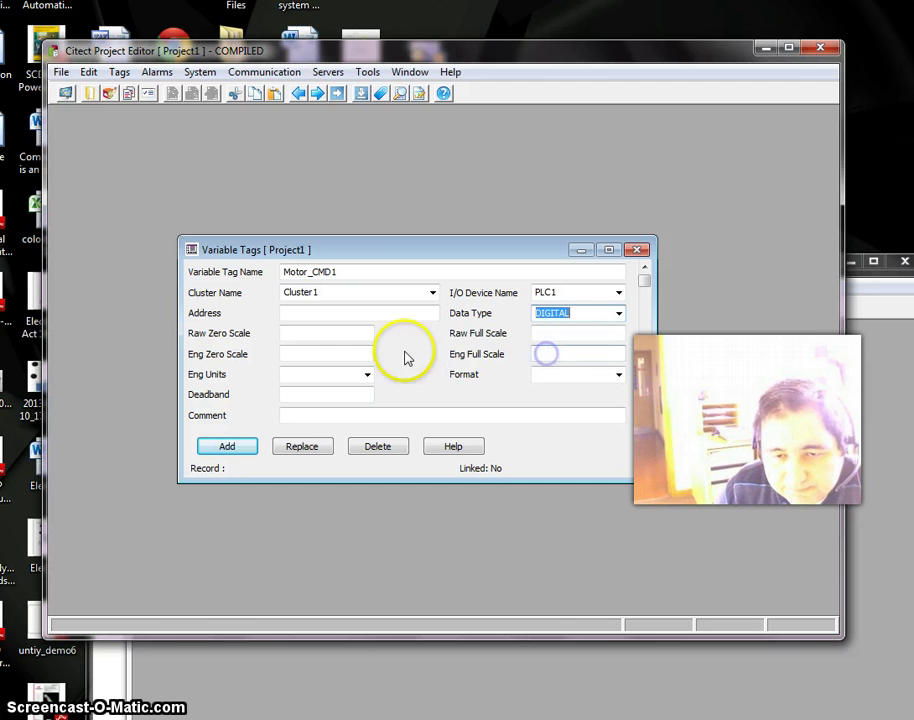
{"action": "left_click", "coordinate": [342, 312]}
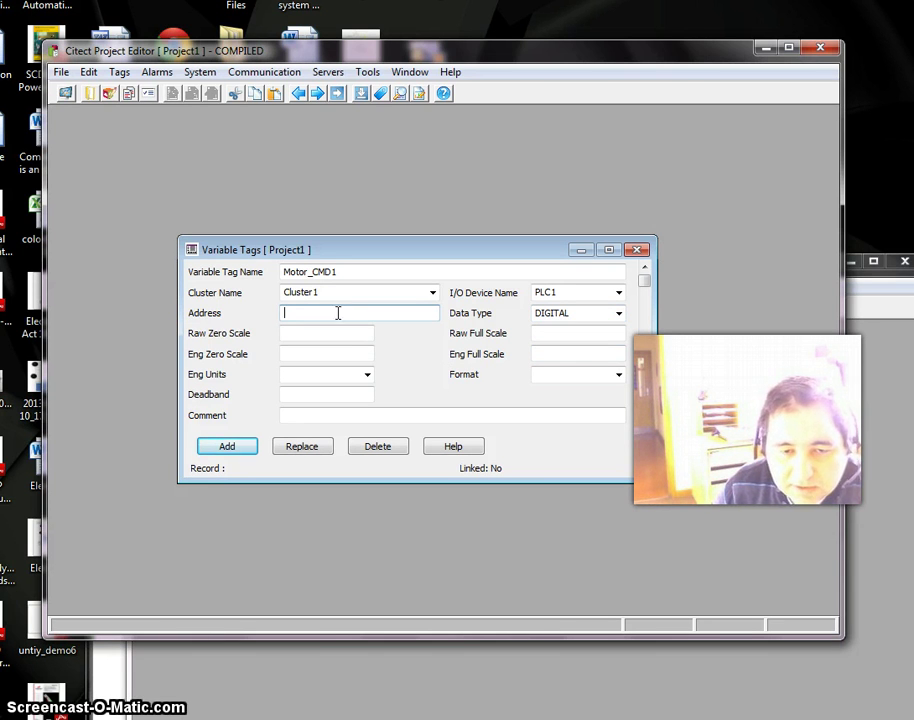
{"action": "left_click", "coordinate": [335, 313]}
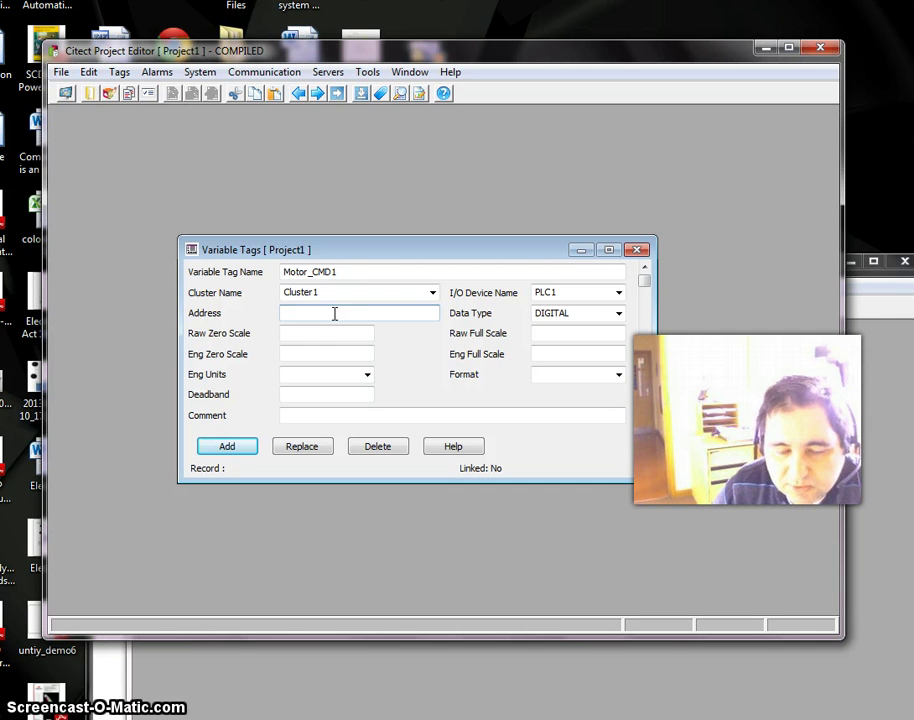
{"action": "left_click", "coordinate": [379, 316]}
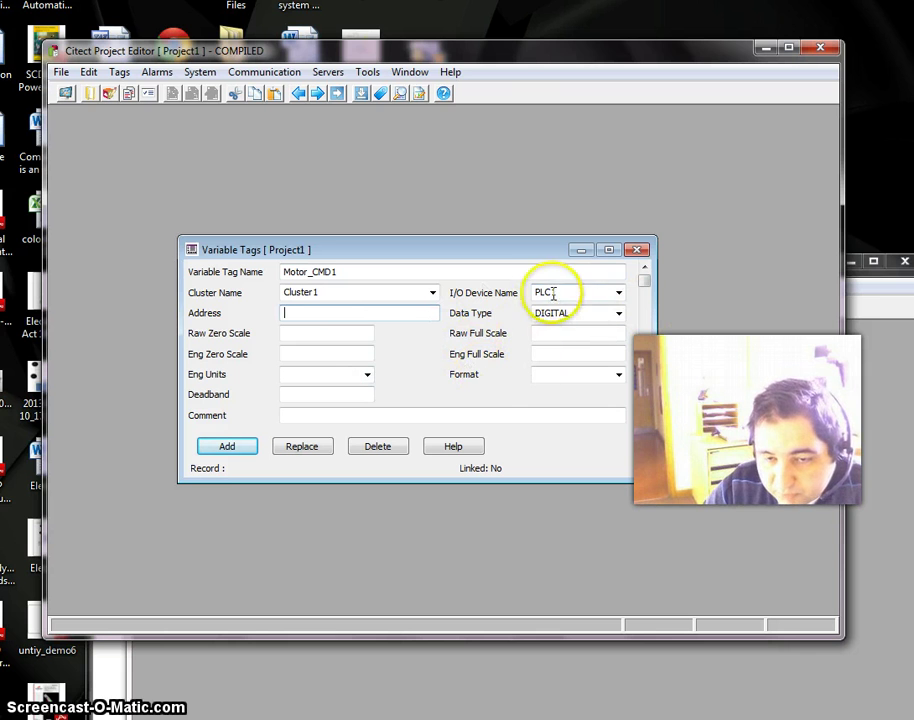
{"action": "left_click", "coordinate": [618, 313]}
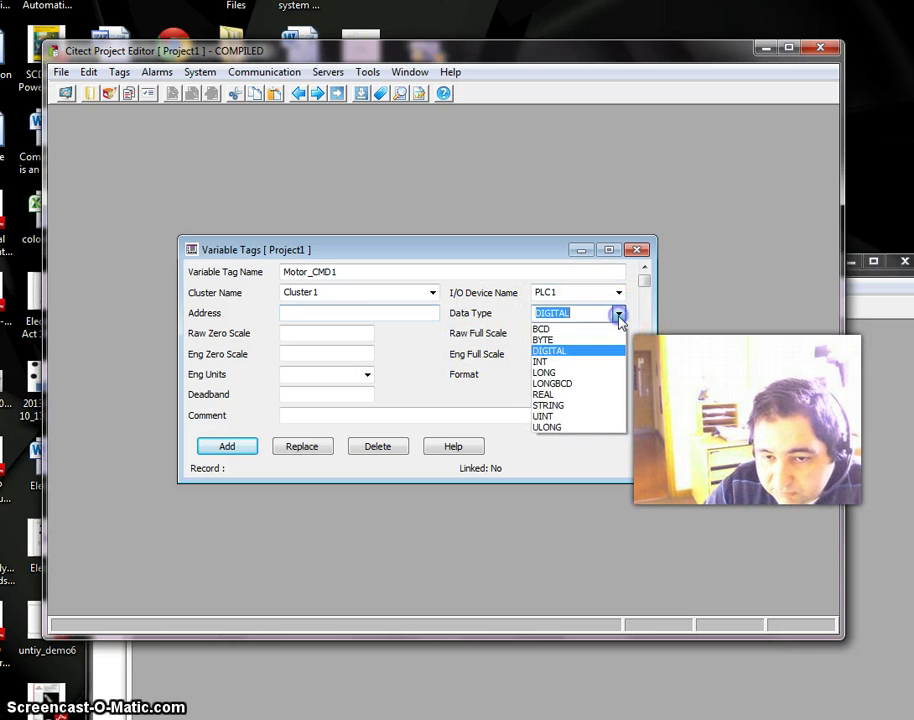
{"action": "left_click", "coordinate": [575, 363]}
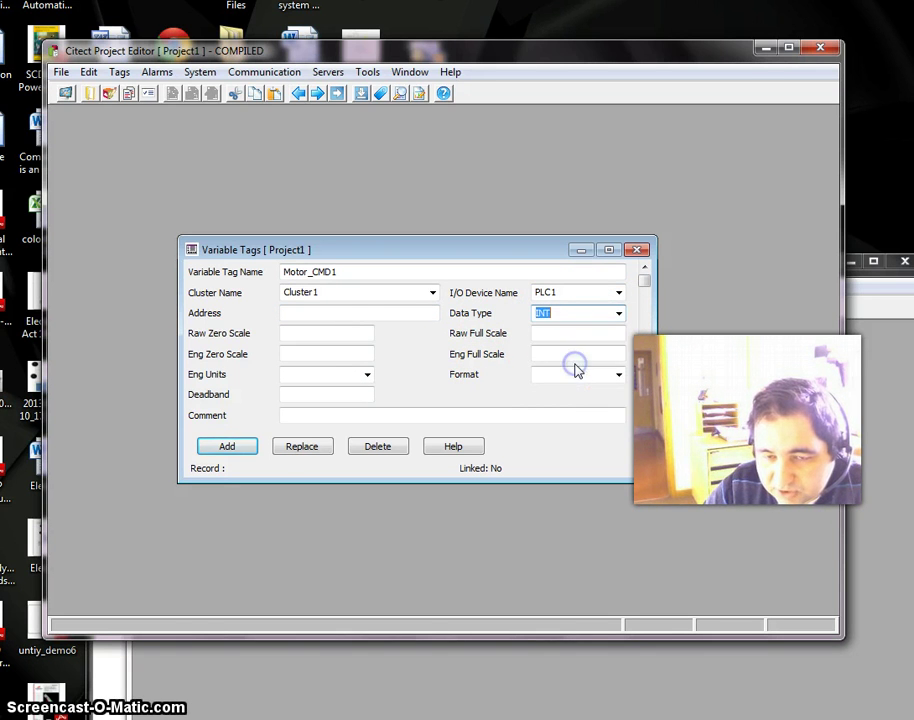
- Enter 400001 as the tag's address
{"action": "left_click", "coordinate": [352, 296]}
{"action": "left_click", "coordinate": [357, 317]}
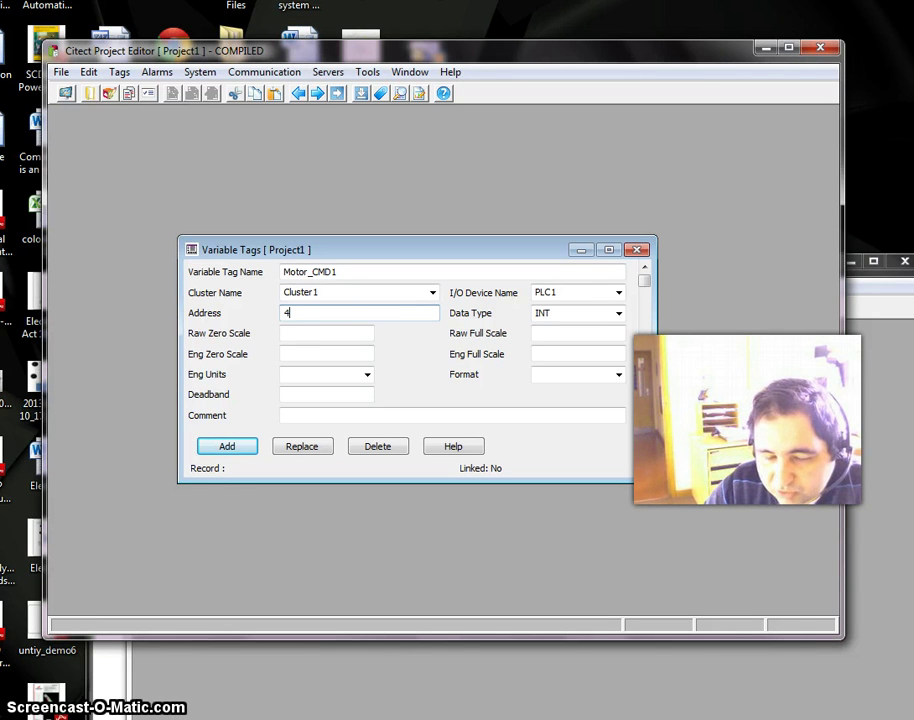
{"action": "type", "text": "400001"}
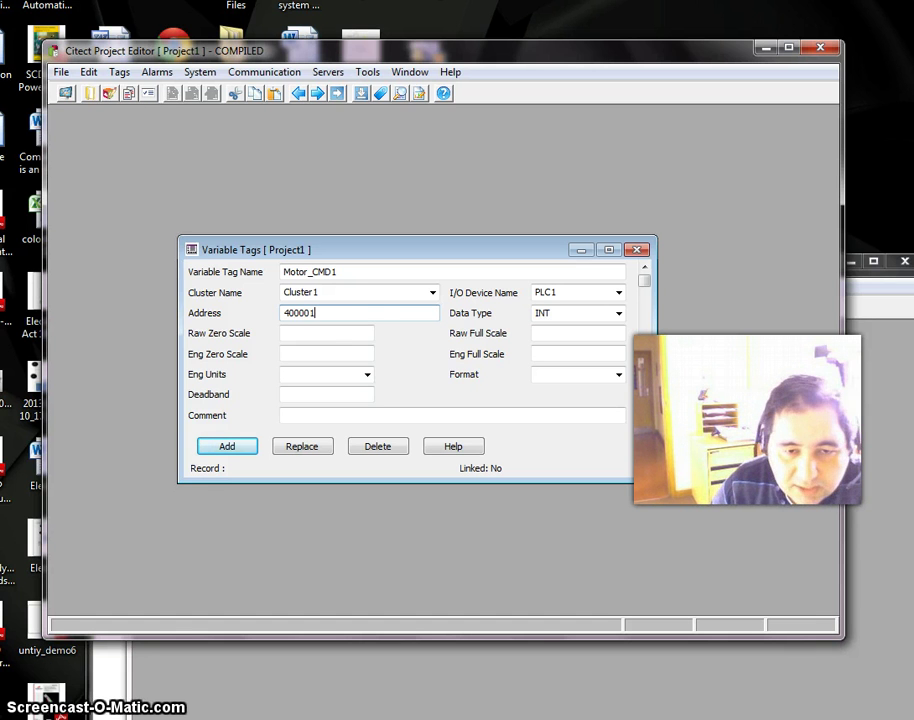
{"action": "left_click", "coordinate": [286, 313]}
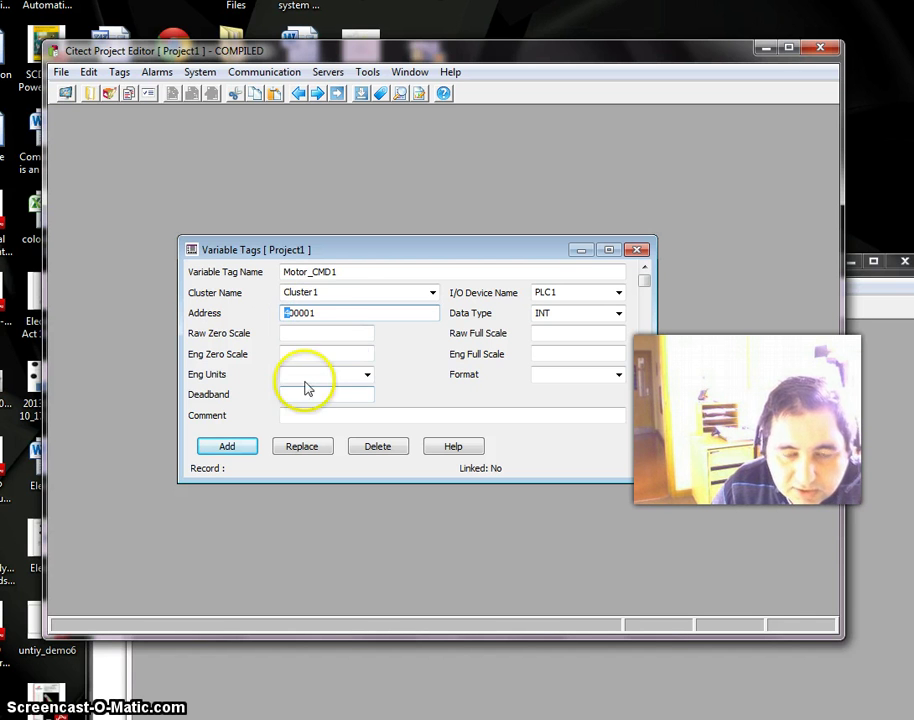
{"action": "left_click", "coordinate": [327, 335]}
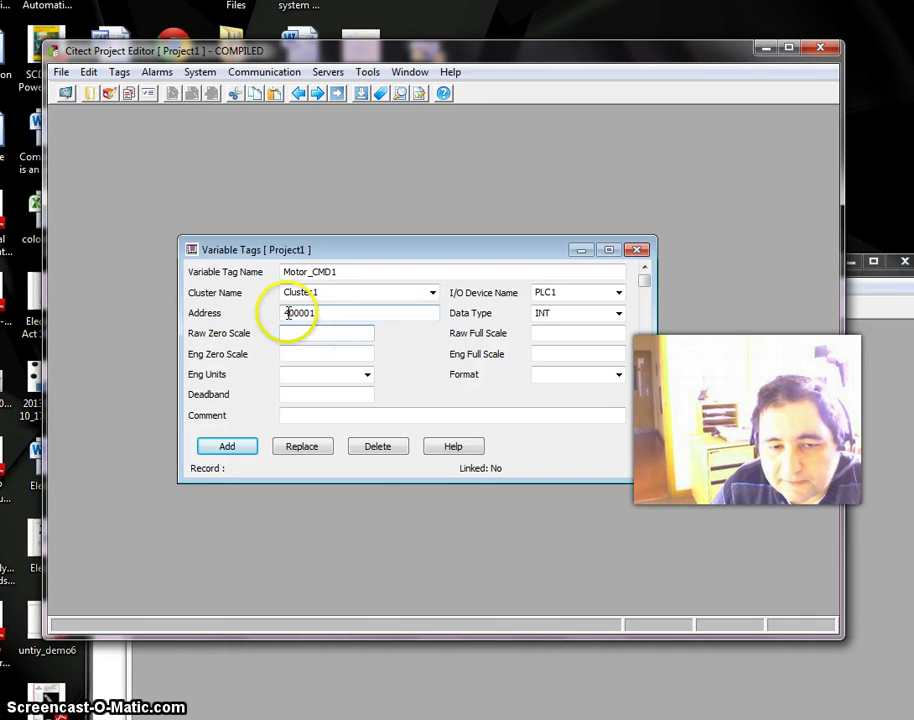
{"action": "left_click", "coordinate": [285, 313]}
{"action": "left_click", "coordinate": [286, 333]}
{"action": "left_click", "coordinate": [287, 312]}
{"action": "left_click", "coordinate": [288, 313]}
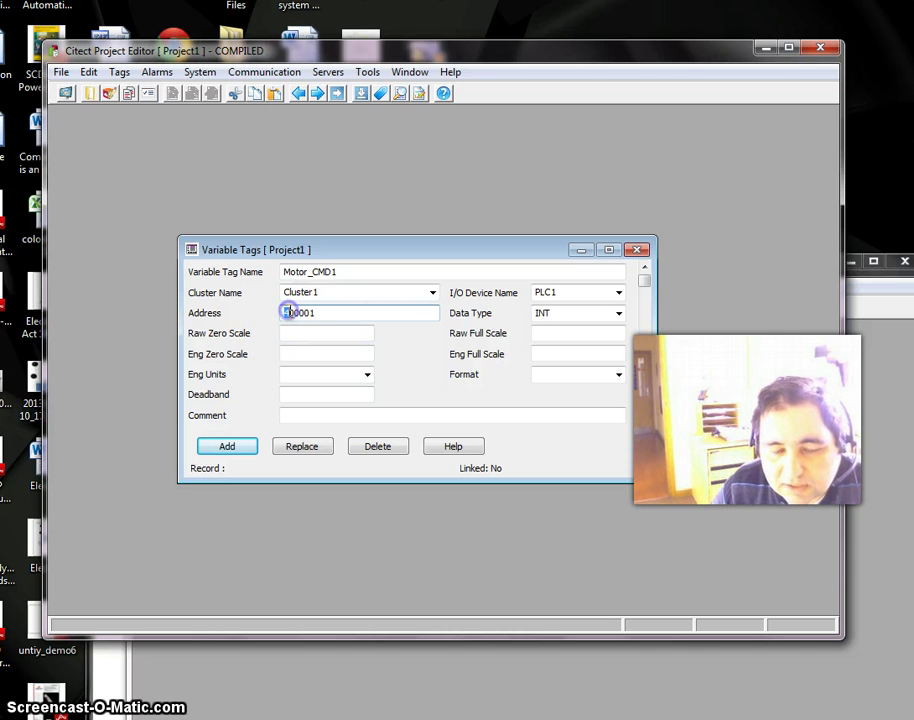
{"action": "left_click", "coordinate": [287, 313]}
{"action": "left_click", "coordinate": [288, 331]}
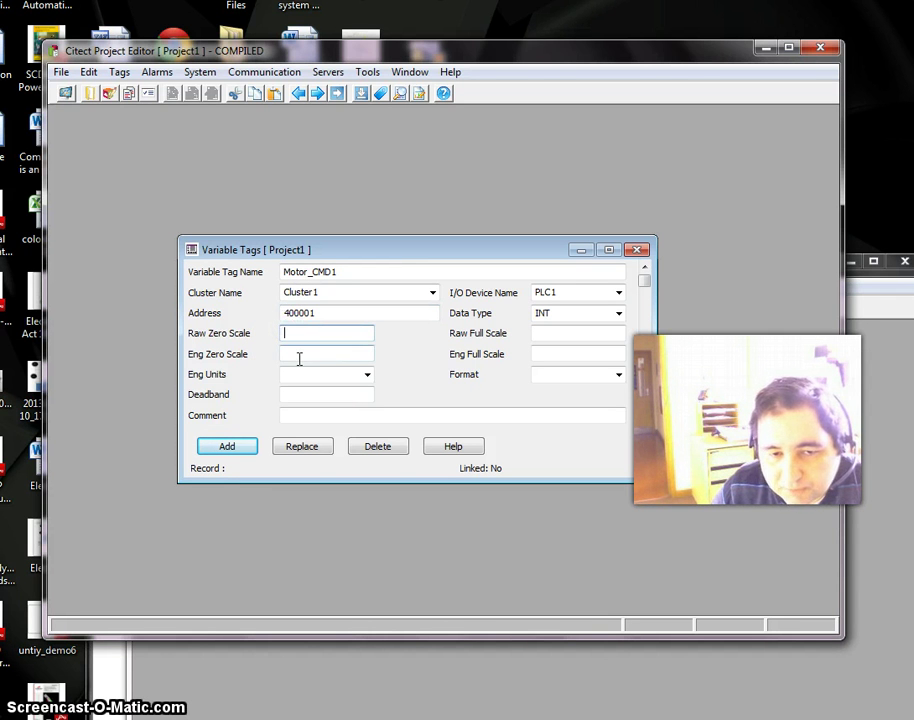
{"action": "left_click", "coordinate": [292, 312]}
{"action": "left_click", "coordinate": [286, 335]}
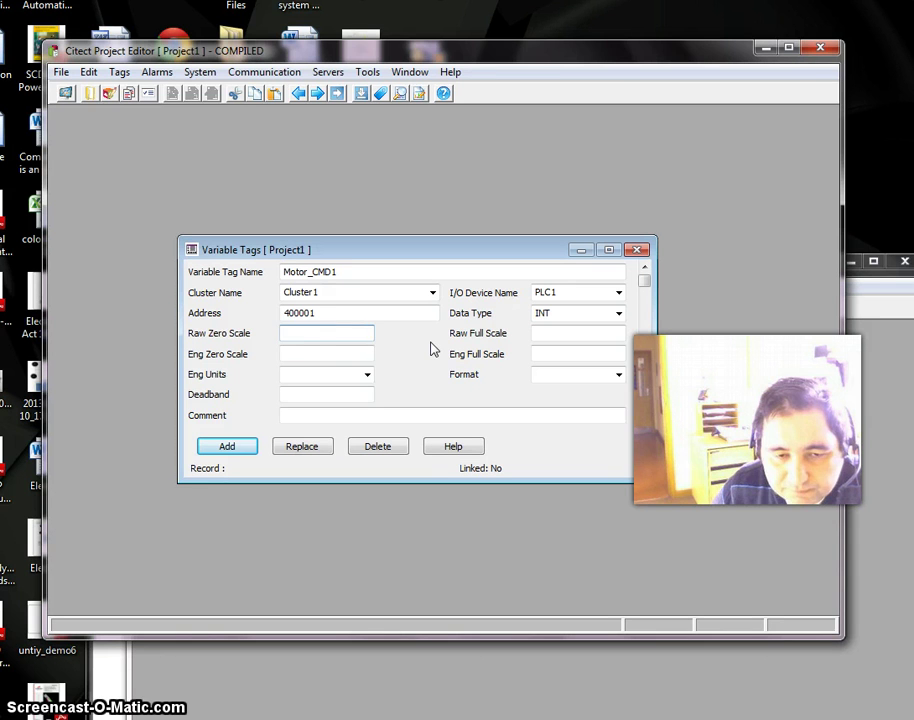
- Choose Amps from the engineering units list for Motor_CMD1
{"action": "left_click", "coordinate": [298, 332]}
{"action": "left_click", "coordinate": [297, 372]}
{"action": "left_click", "coordinate": [299, 393]}
{"action": "left_click", "coordinate": [298, 374]}
{"action": "left_click", "coordinate": [367, 377]}
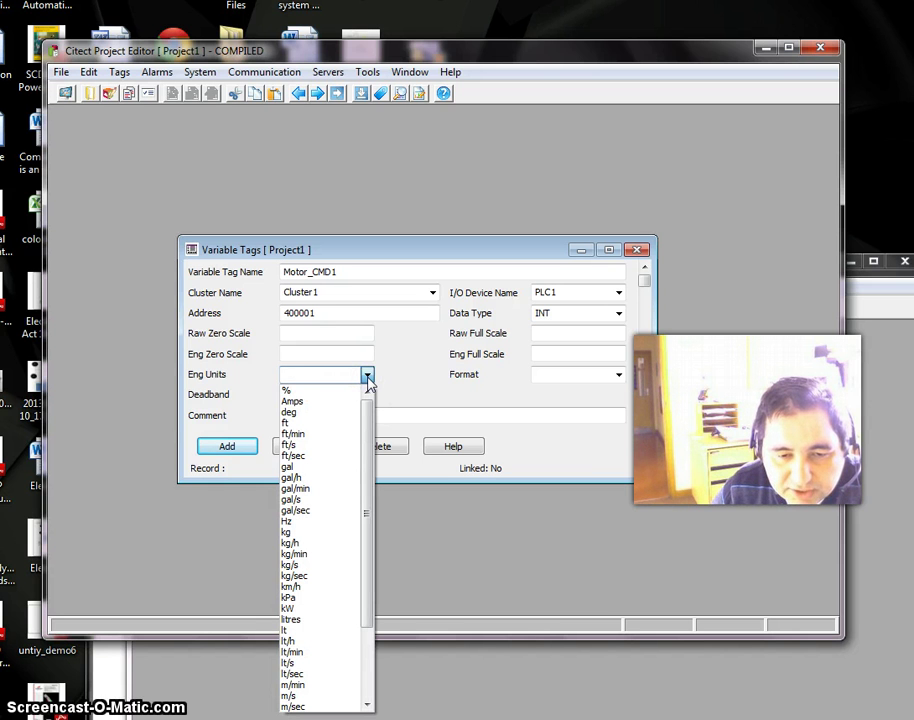
{"action": "left_click_drag", "start_coordinate": [305, 558], "coordinate": [298, 570]}
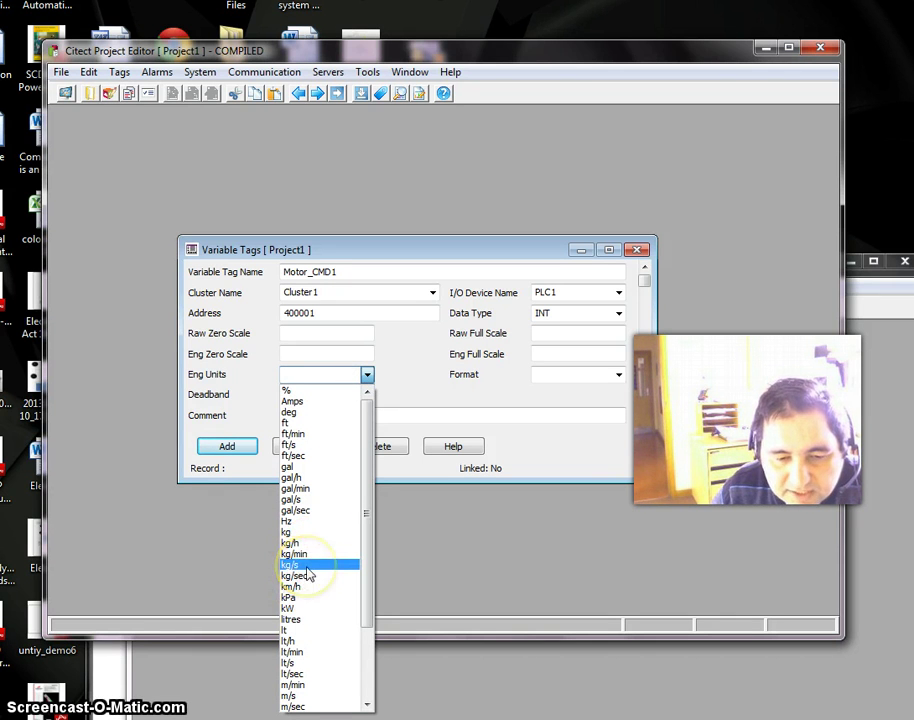
{"action": "left_click", "coordinate": [290, 435]}
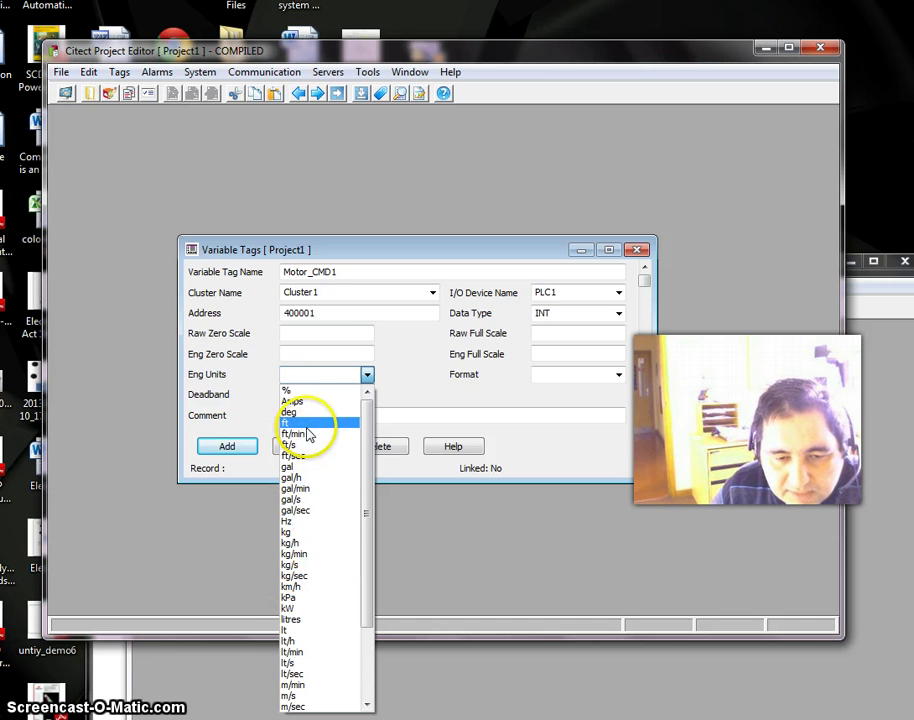
{"action": "left_click", "coordinate": [305, 428]}
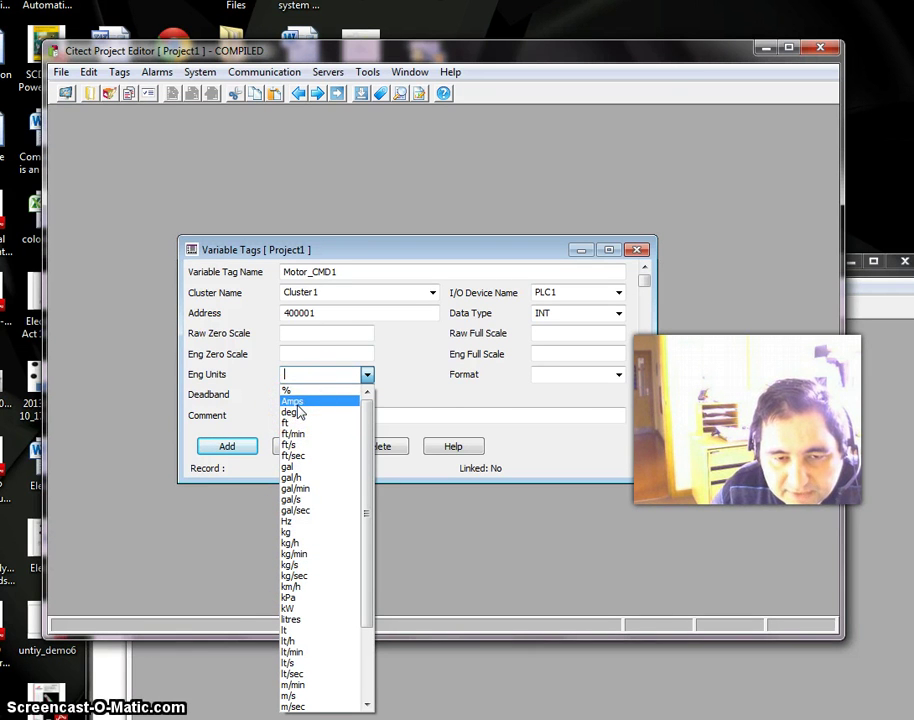
{"action": "left_click", "coordinate": [296, 404]}
{"action": "left_click", "coordinate": [327, 394]}
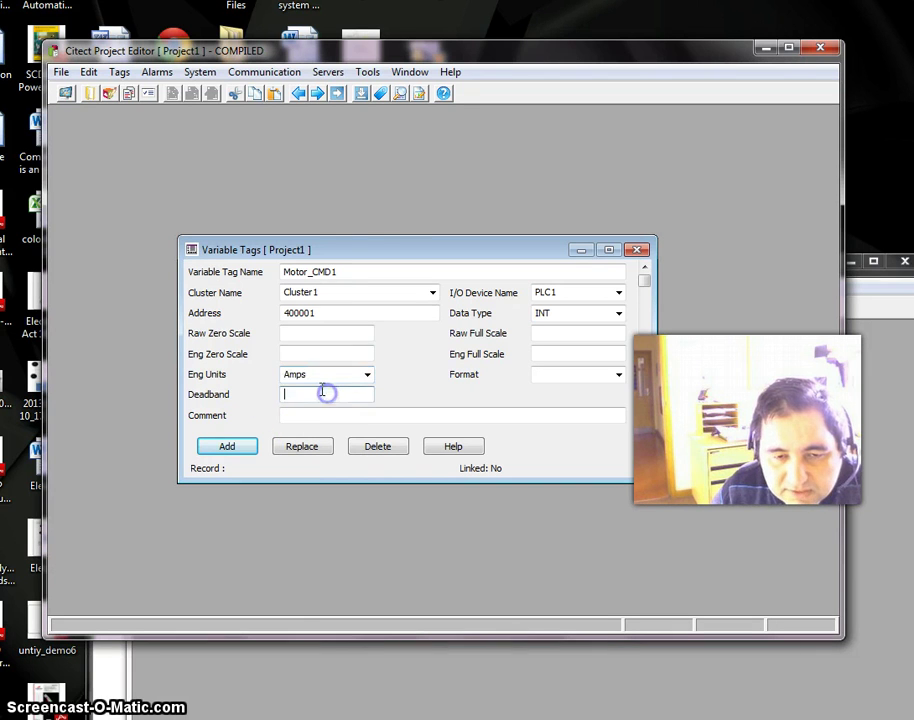
{"action": "left_click", "coordinate": [298, 268]}
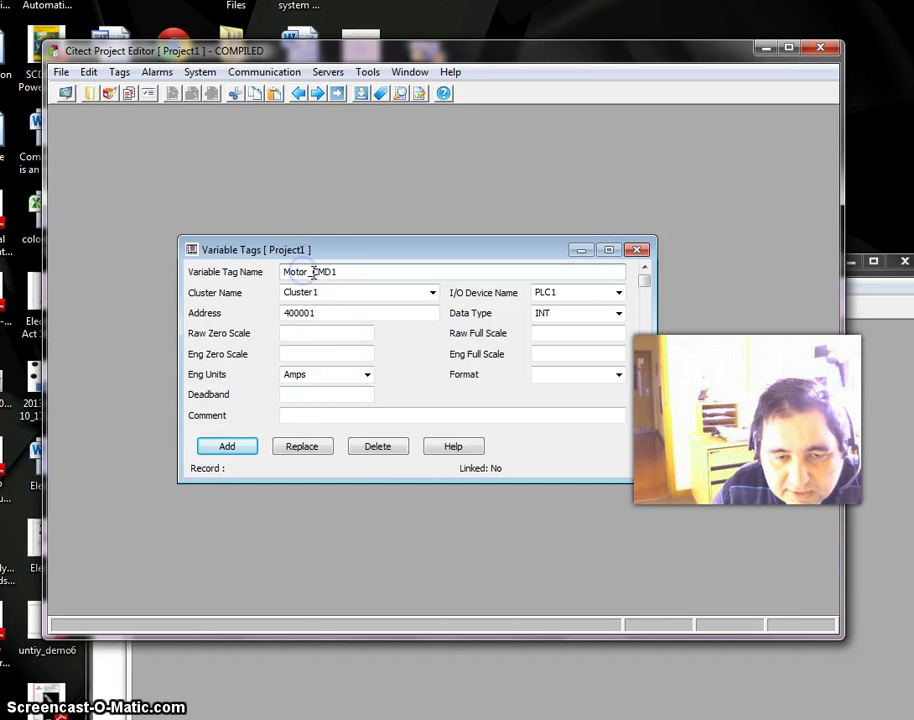
- Rename the tag from Motor_CMD1 to Motor_Current and review its units and address fields
{"action": "left_click_drag", "start_coordinate": [313, 271], "coordinate": [355, 262]}
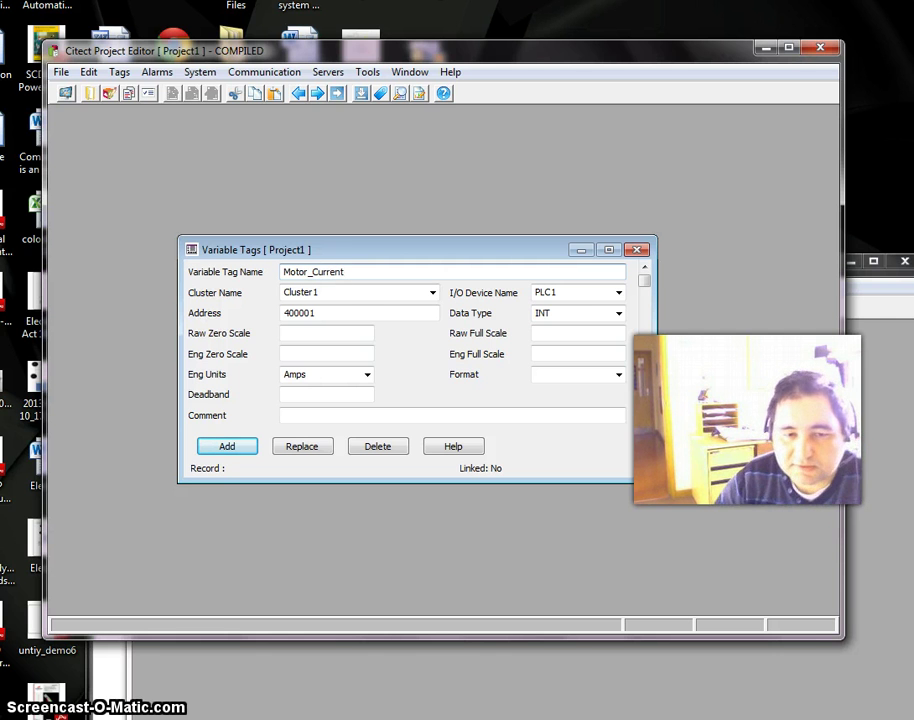
{"action": "left_click", "coordinate": [335, 374]}
{"action": "left_click", "coordinate": [333, 392]}
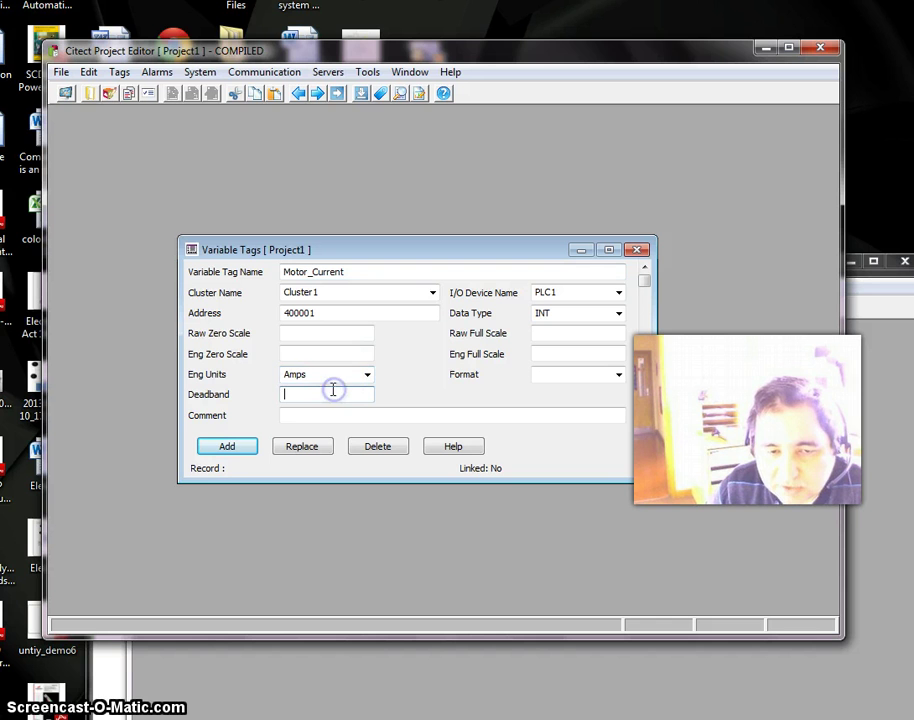
{"action": "left_click", "coordinate": [300, 374]}
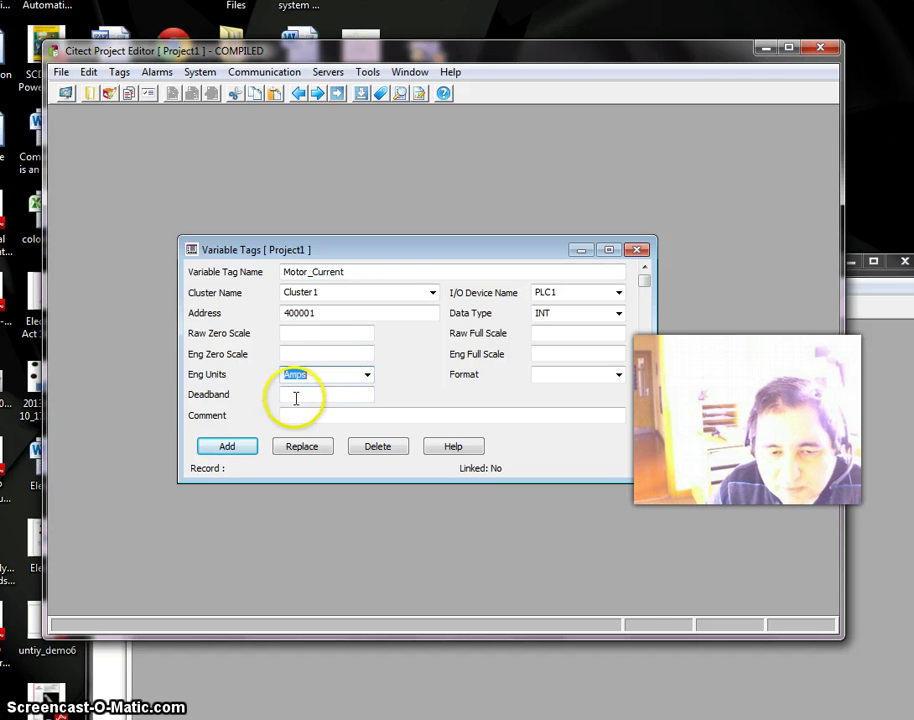
{"action": "left_click", "coordinate": [295, 396]}
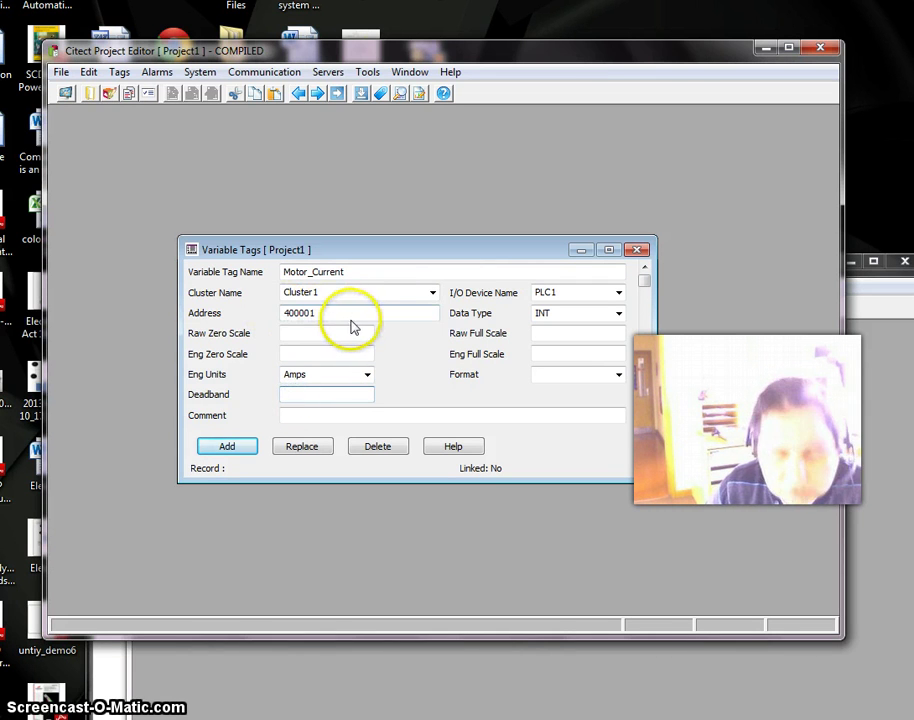
{"action": "left_click", "coordinate": [302, 356]}
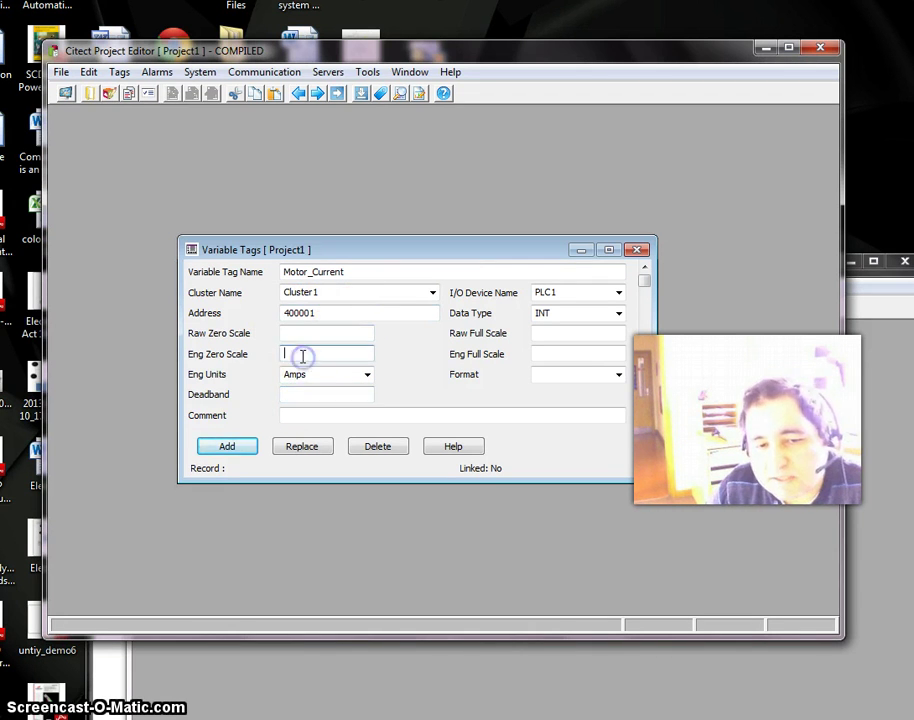
{"action": "left_click", "coordinate": [306, 348]}
{"action": "left_click", "coordinate": [308, 333]}
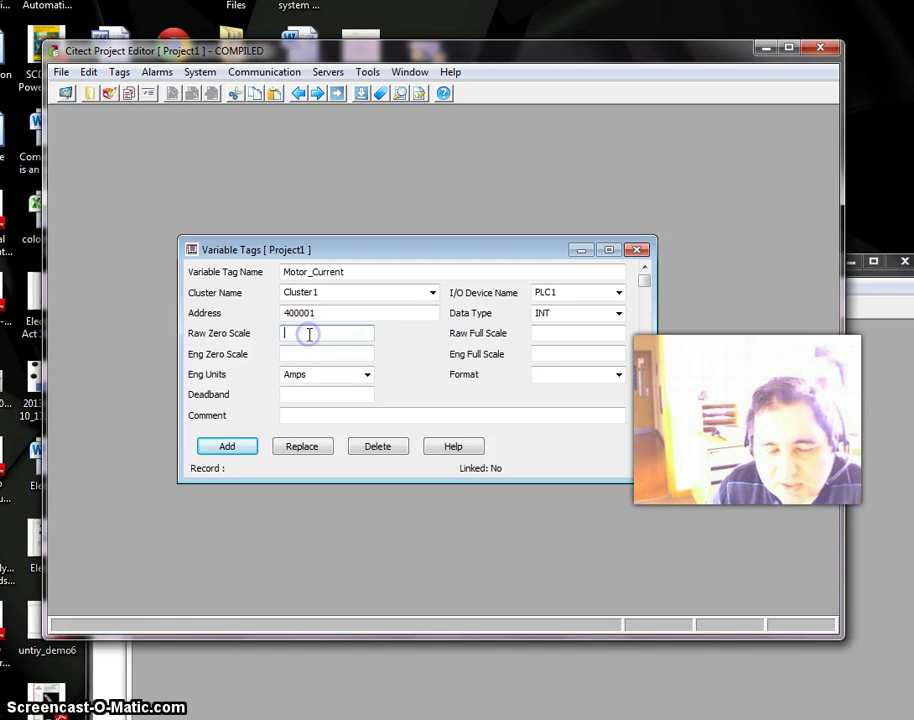
{"action": "right_click", "coordinate": [310, 313]}
{"action": "left_click", "coordinate": [304, 385]}
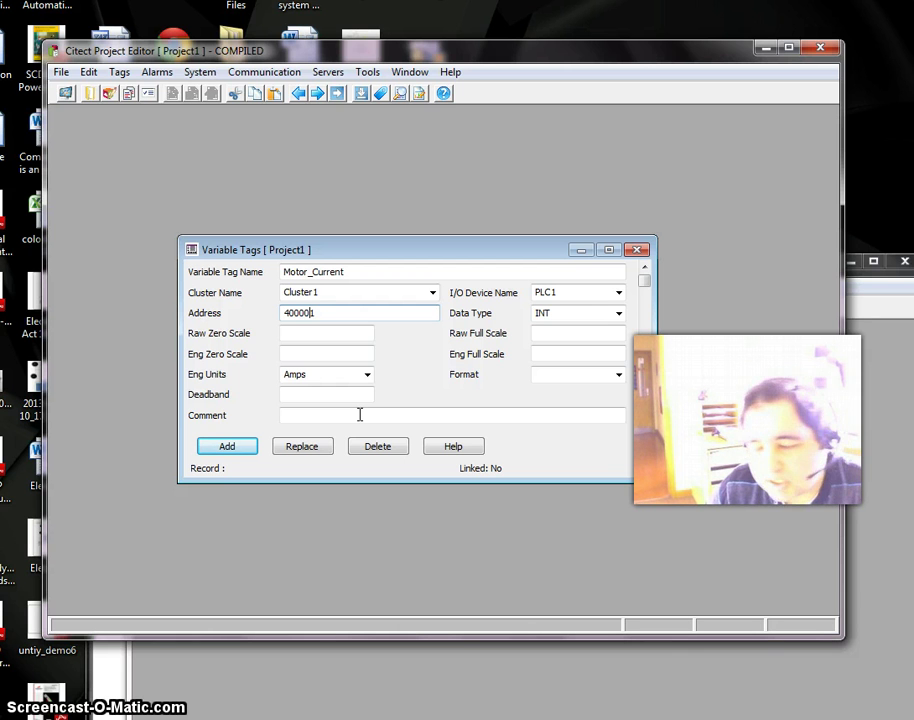
- Set the display format to ### and add Motor_Current as record 1
{"action": "left_click", "coordinate": [618, 376]}
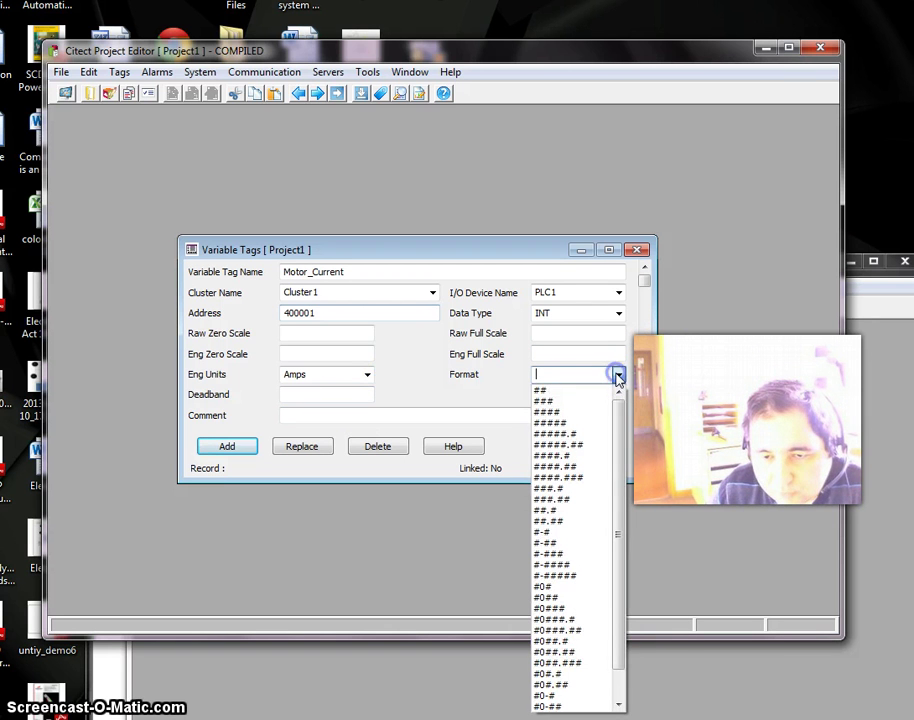
{"action": "left_click", "coordinate": [570, 401]}
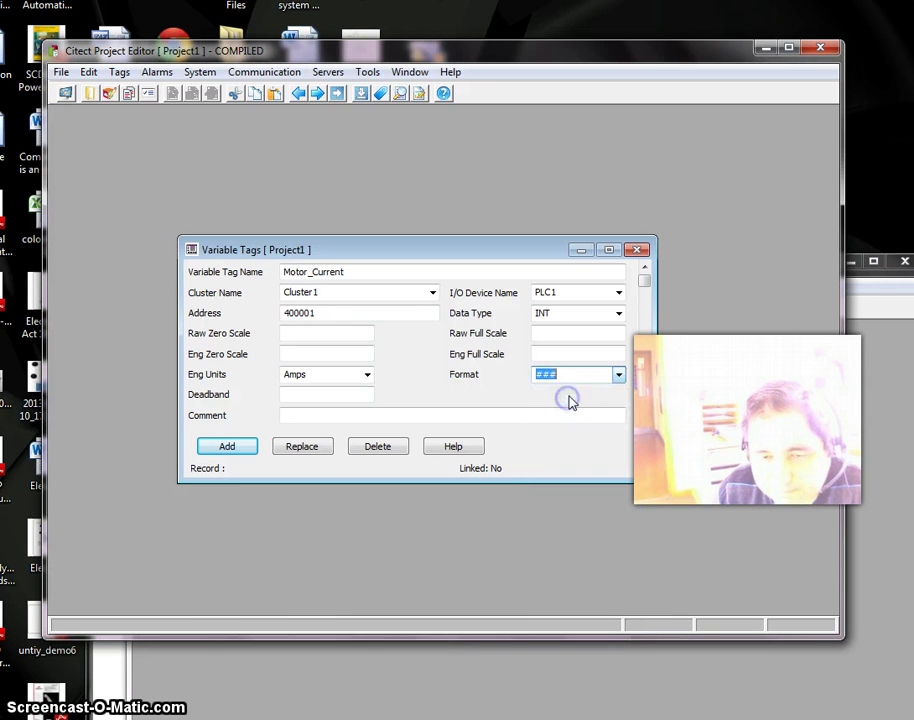
{"action": "left_click", "coordinate": [475, 399]}
{"action": "left_click", "coordinate": [237, 447]}
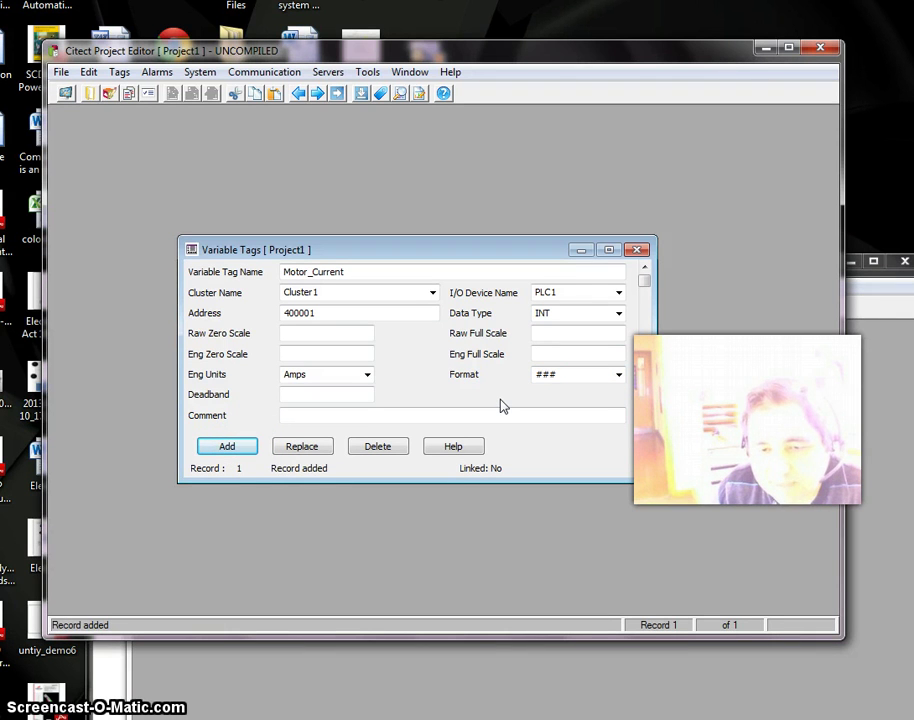
- Rename the tag Motor_Tem with address 400002 and units deg, and add it as record 2
{"action": "left_click", "coordinate": [350, 271]}
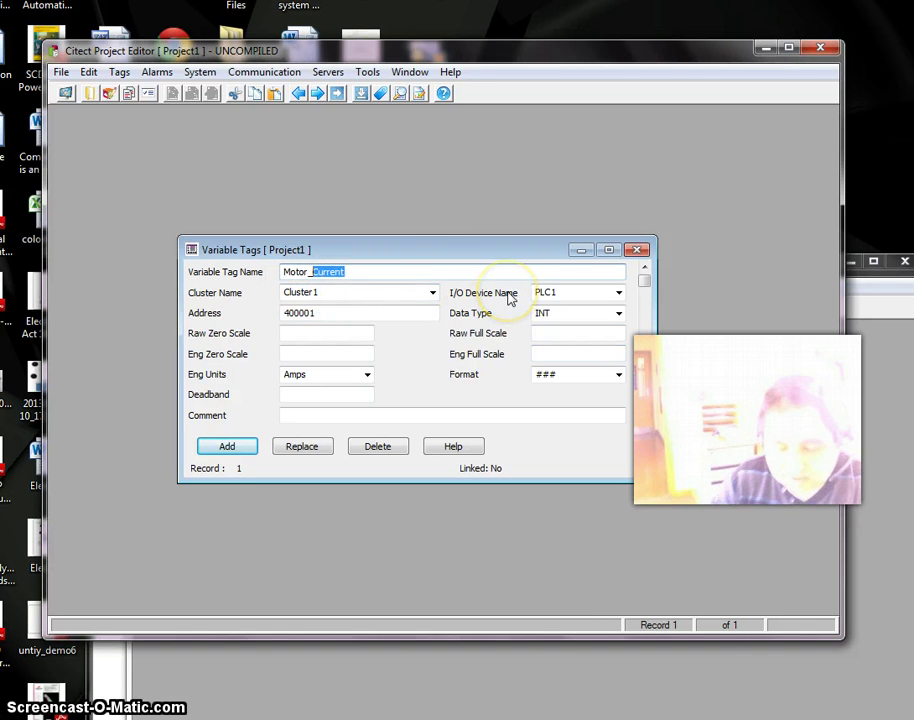
{"action": "type", "text": "Tem"}
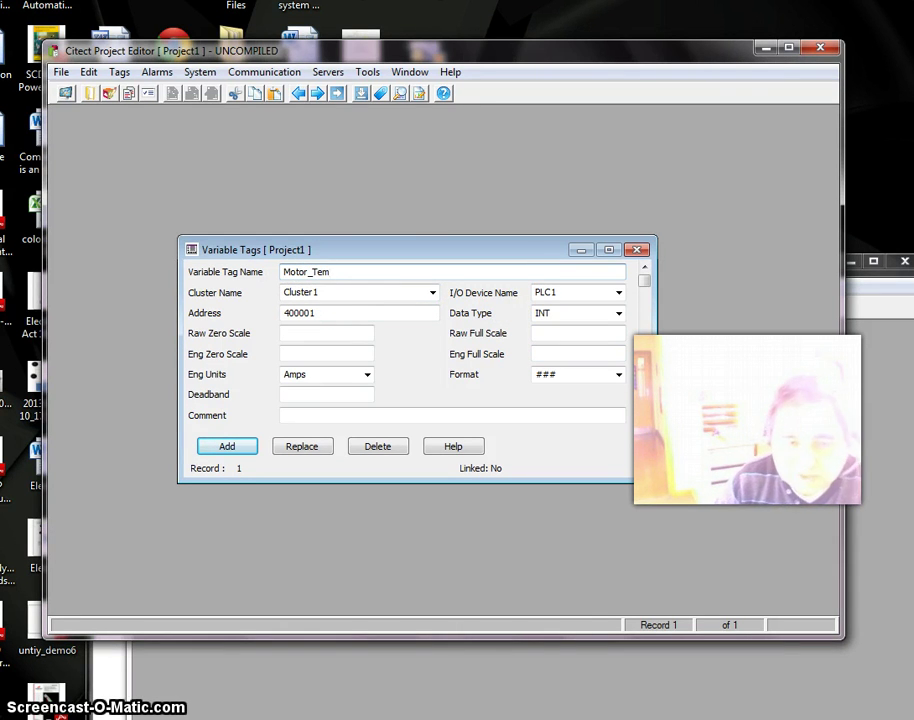
{"action": "left_click", "coordinate": [320, 312]}
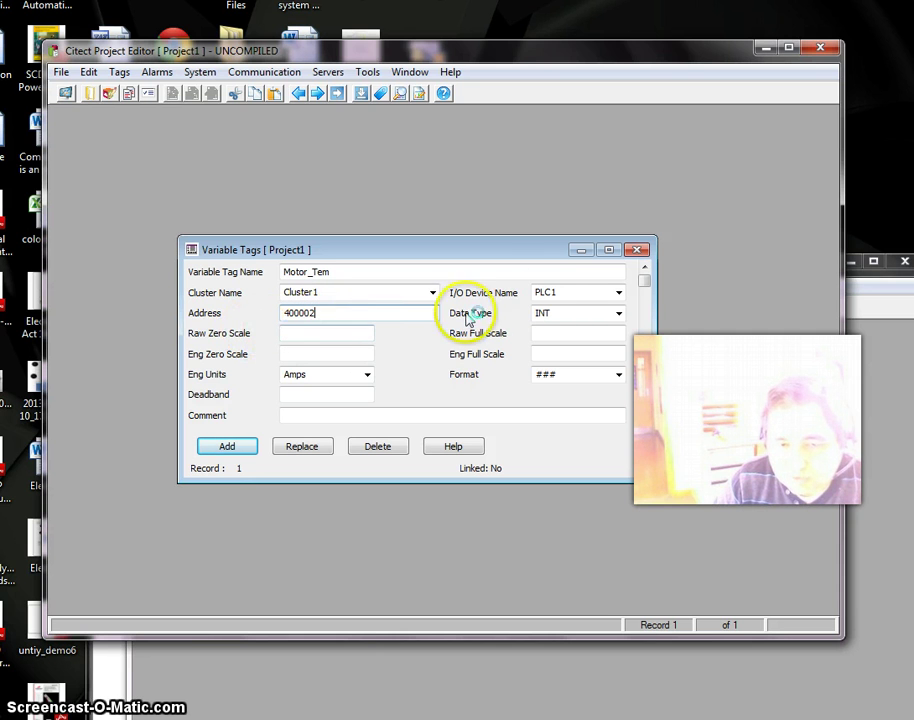
{"action": "left_click", "coordinate": [367, 375]}
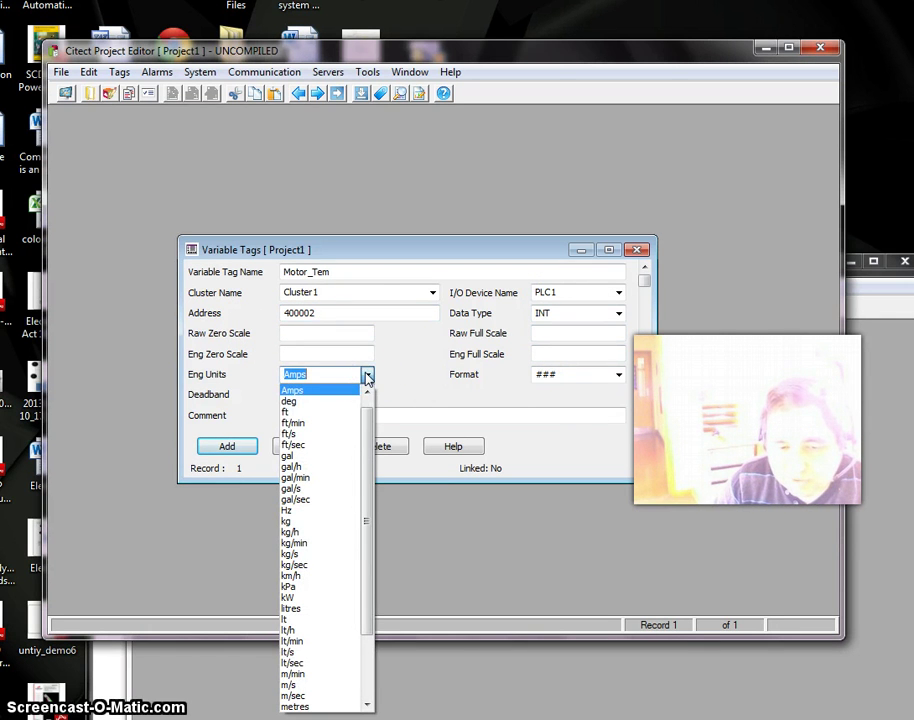
{"action": "left_click", "coordinate": [313, 404]}
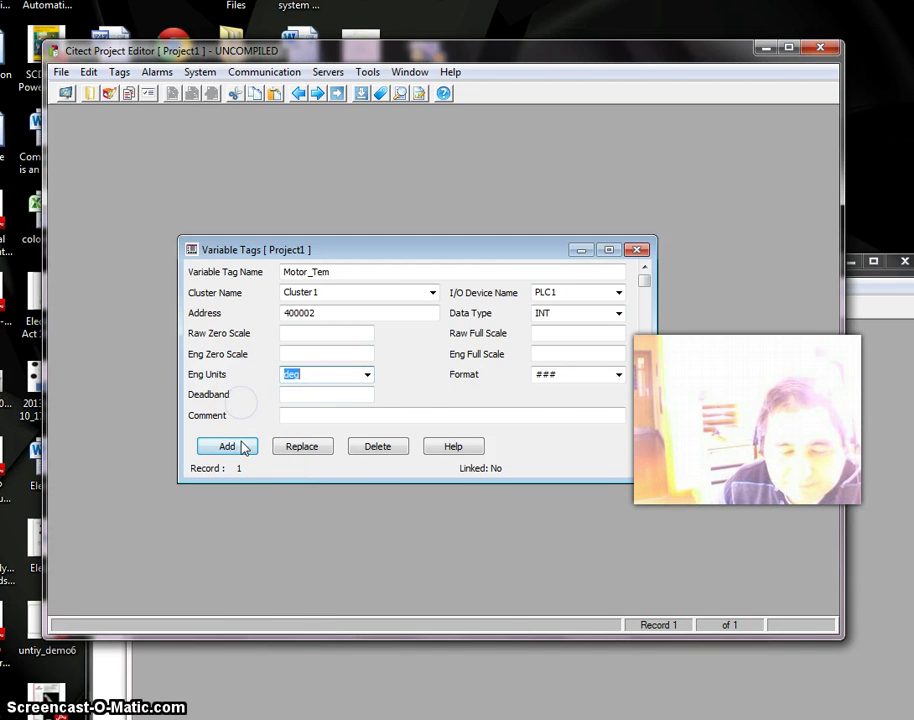
{"action": "left_click", "coordinate": [240, 446]}
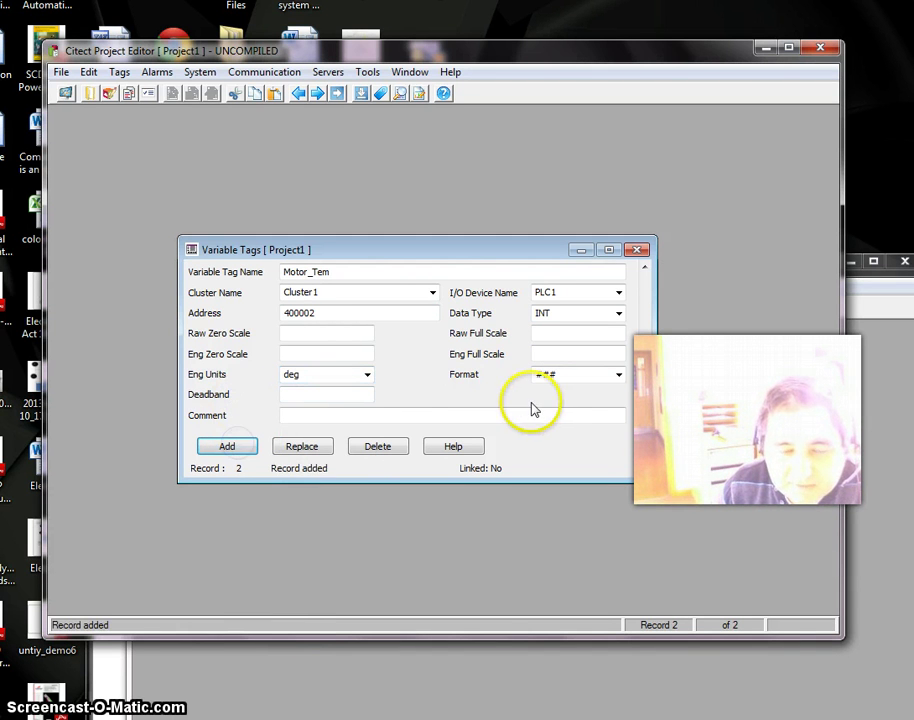
{"action": "left_click", "coordinate": [62, 71]}
- Pack Project1, then create a new graphics page from the normal template
{"action": "left_click", "coordinate": [88, 146]}
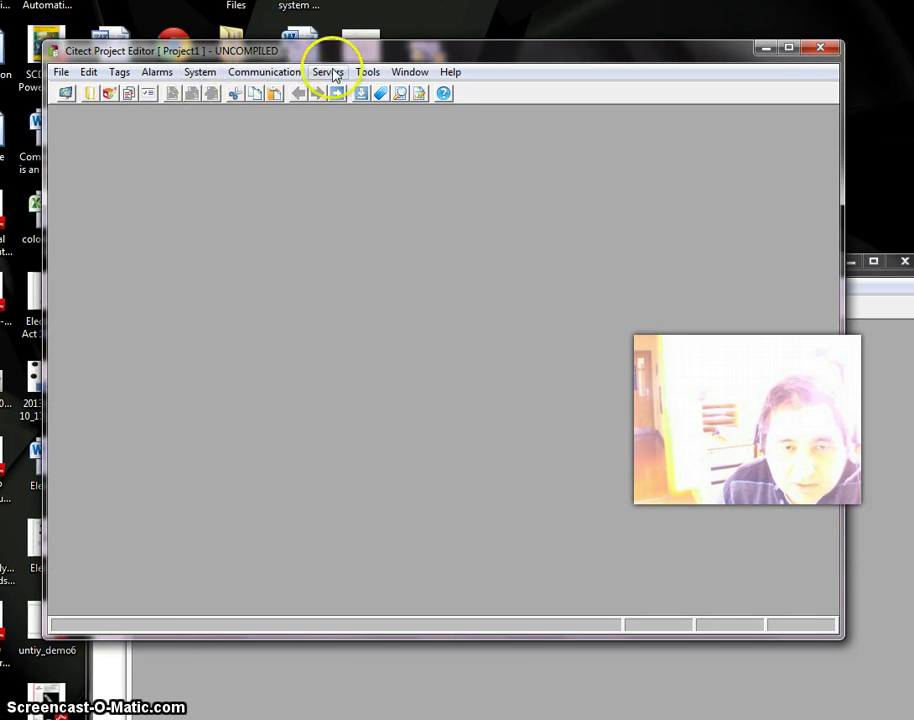
{"action": "left_click", "coordinate": [253, 659]}
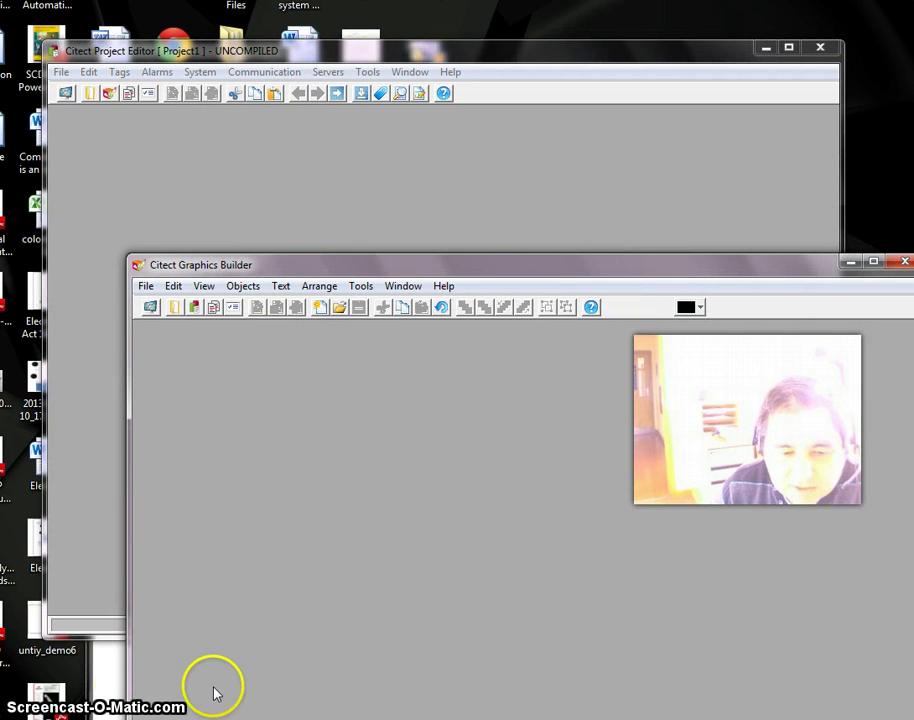
{"action": "left_click", "coordinate": [62, 107]}
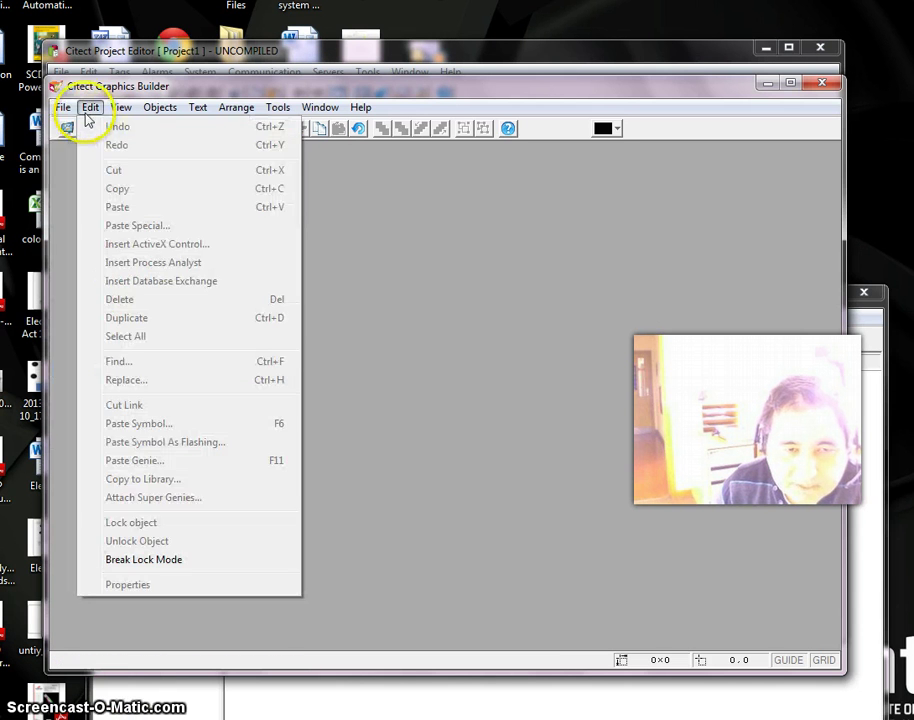
{"action": "left_click", "coordinate": [82, 127]}
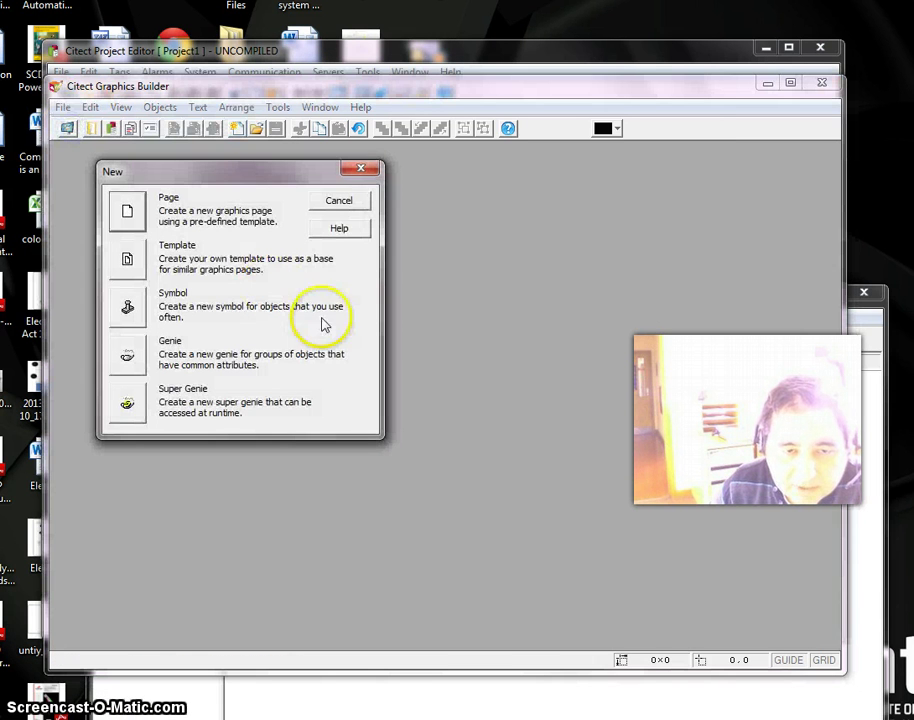
{"action": "left_click", "coordinate": [129, 213]}
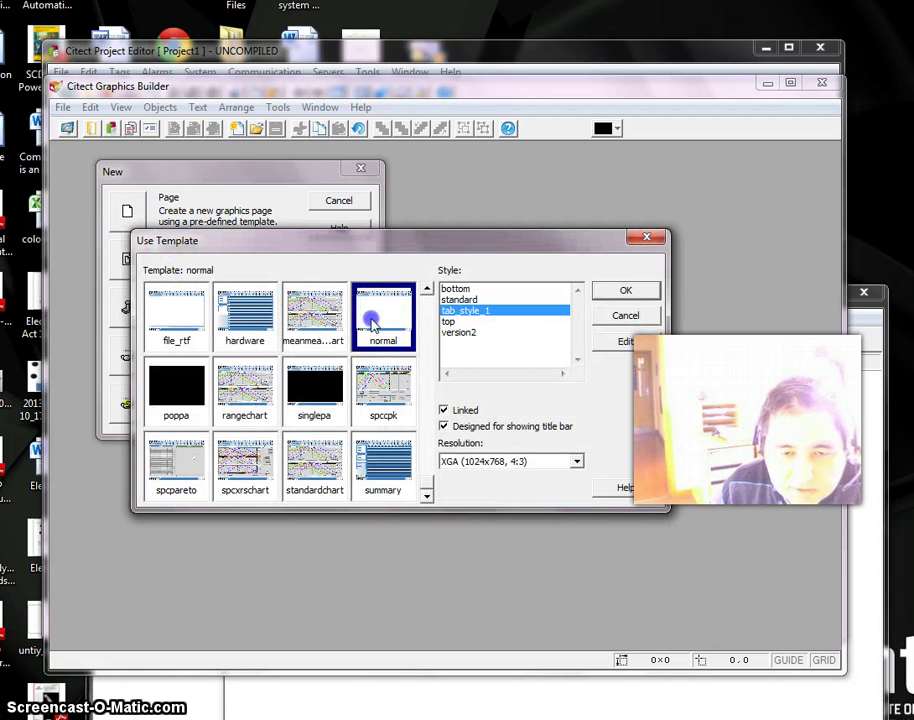
{"action": "left_click", "coordinate": [620, 290]}
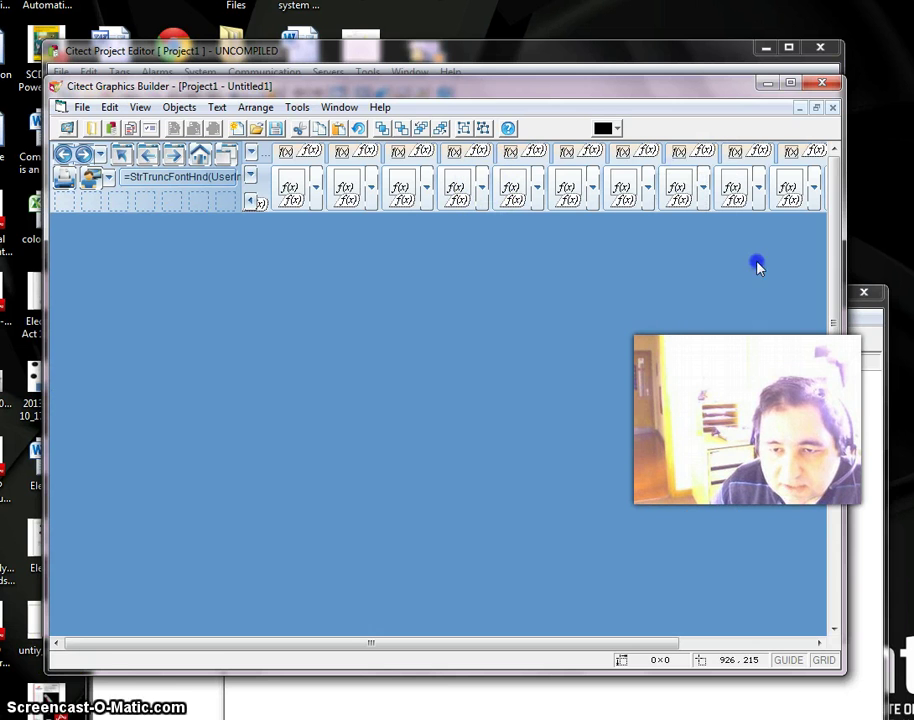
- Place a Number object at the page's upper left with Motor_Current as its numeric expression
{"action": "left_click", "coordinate": [760, 355]}
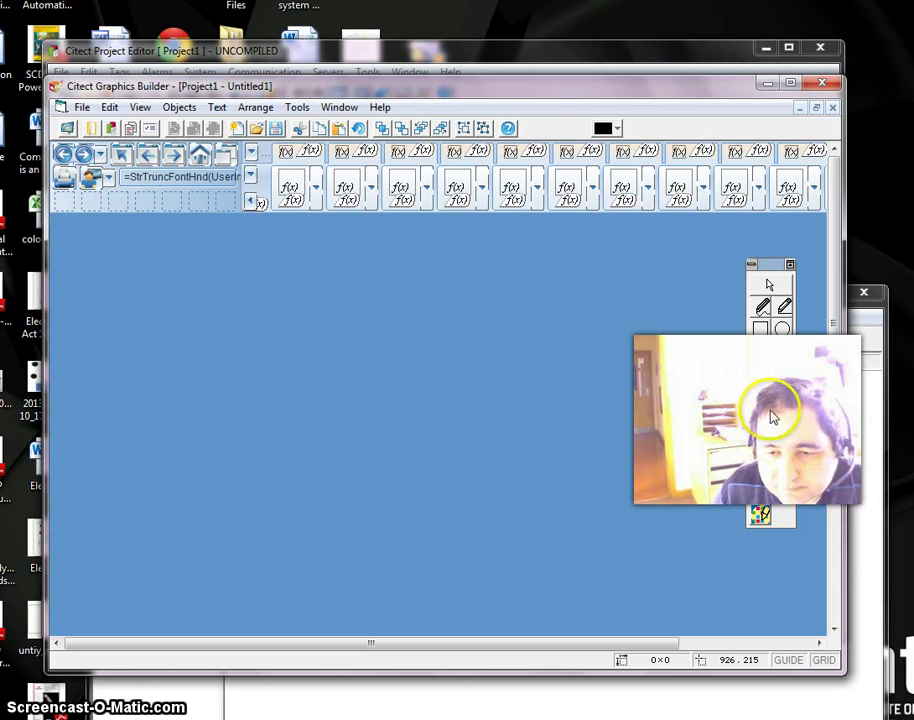
{"action": "left_click", "coordinate": [108, 257]}
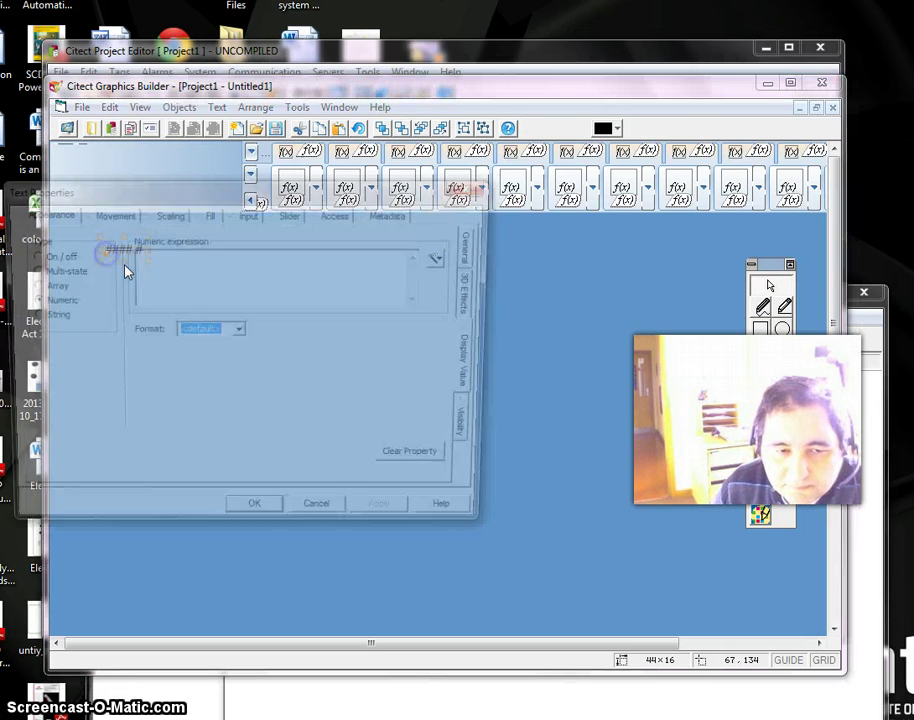
{"action": "left_click", "coordinate": [190, 275]}
{"action": "left_click", "coordinate": [443, 257]}
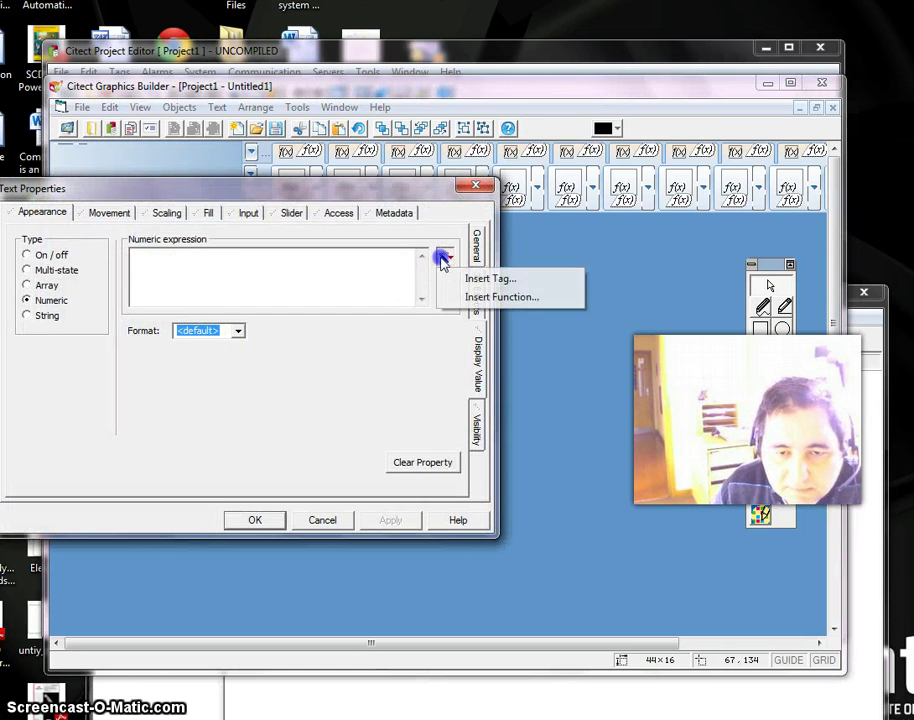
{"action": "left_click", "coordinate": [481, 284]}
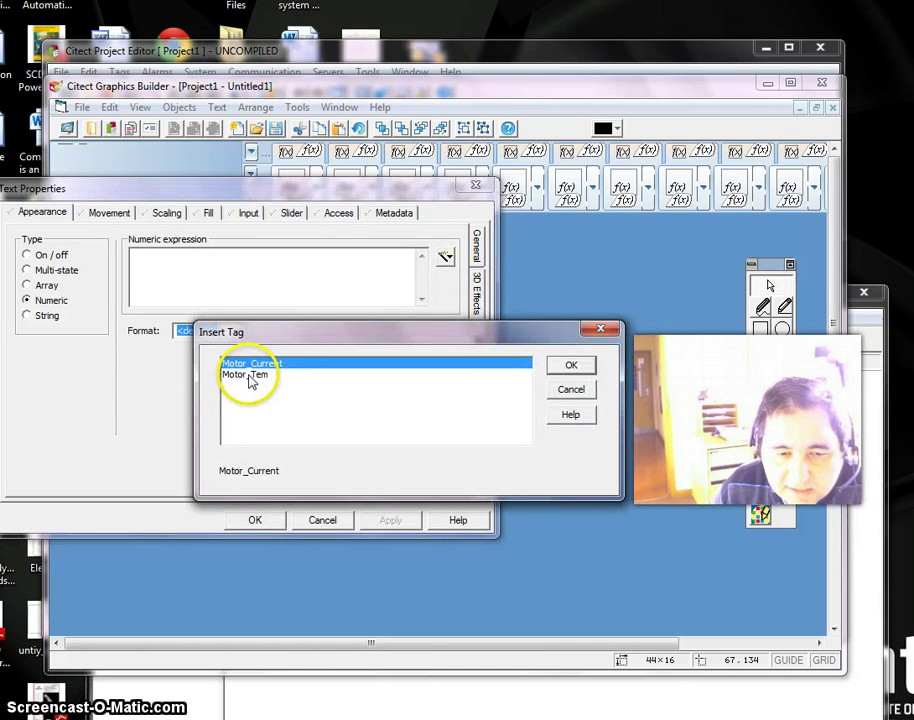
{"action": "double_click", "coordinate": [255, 366]}
{"action": "left_click", "coordinate": [252, 519]}
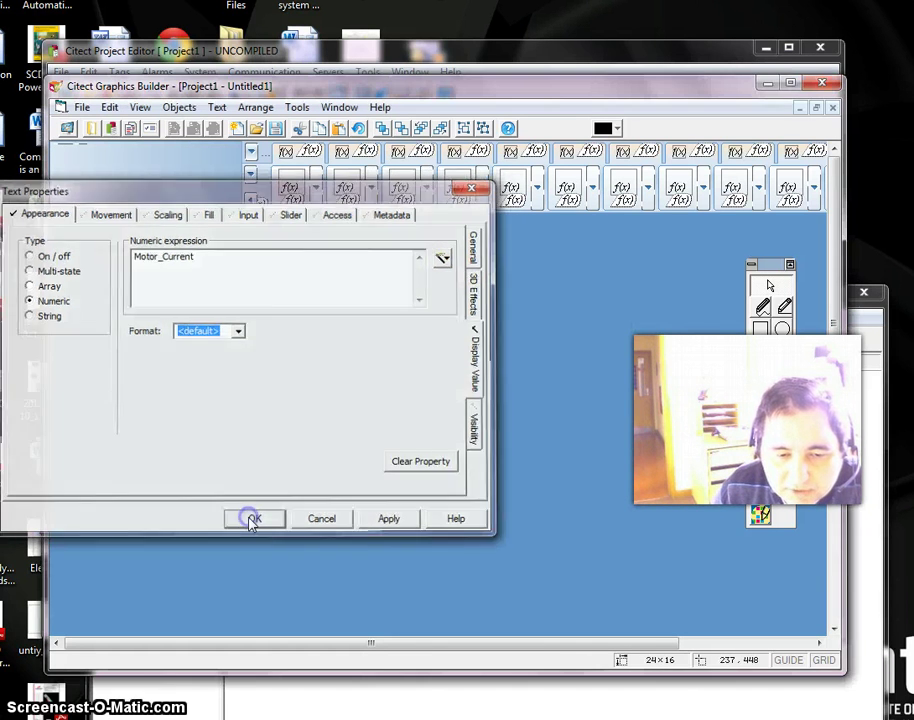